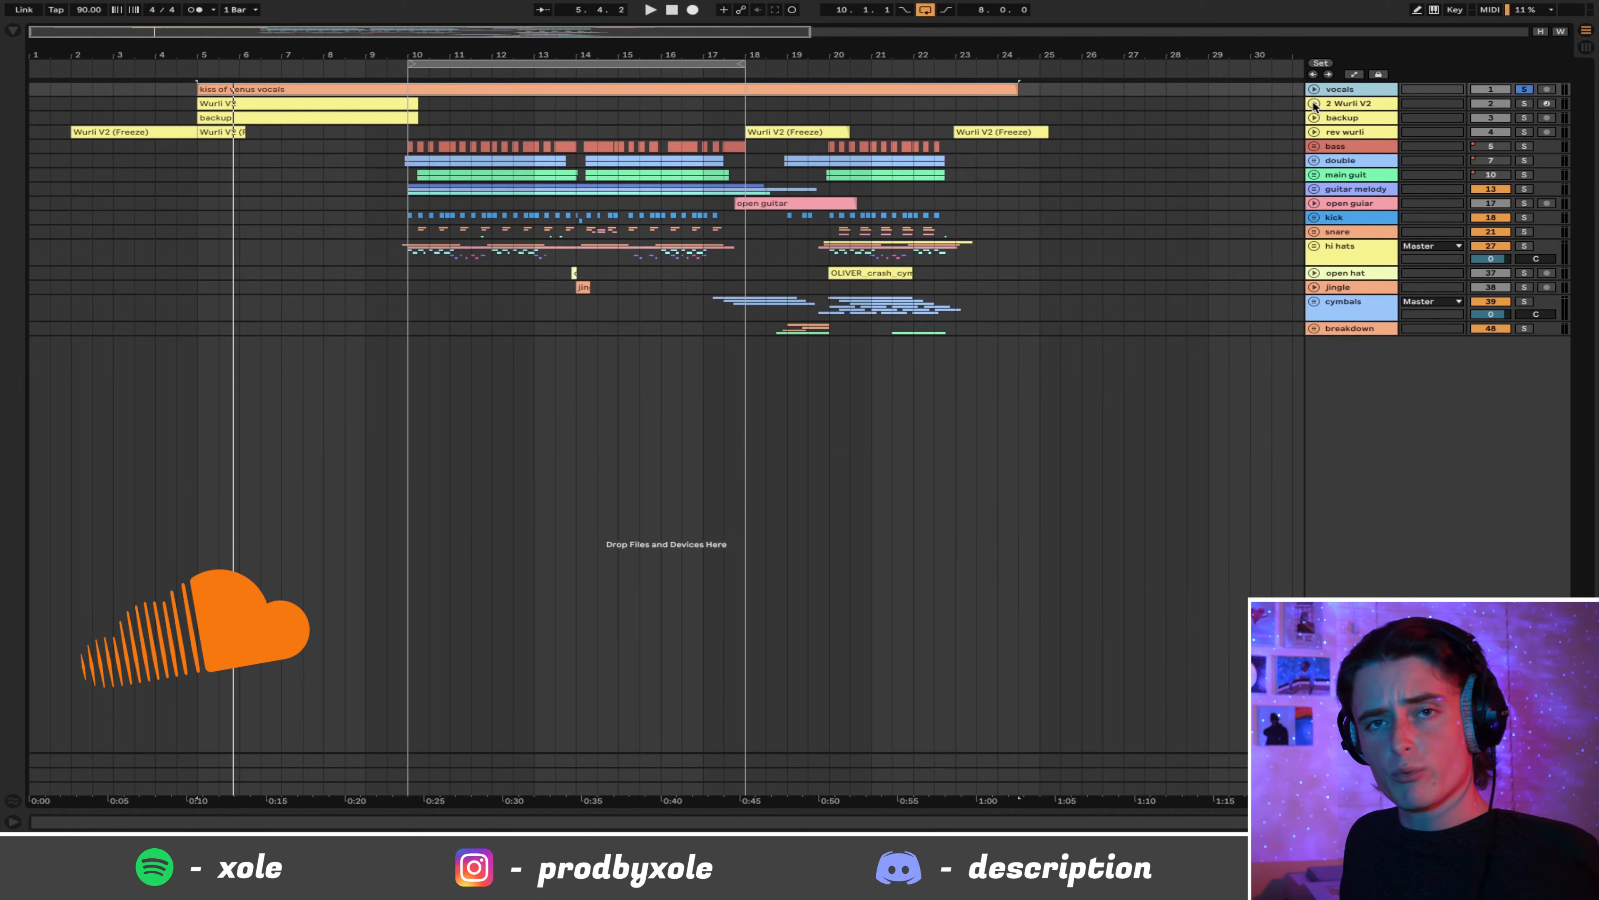
# Step: Unfold the 2 Wurli V2 track, zoom to its Wurli V2 clip and show the track's devices
pyautogui.click(1314, 104)
pyautogui.click(310, 105)
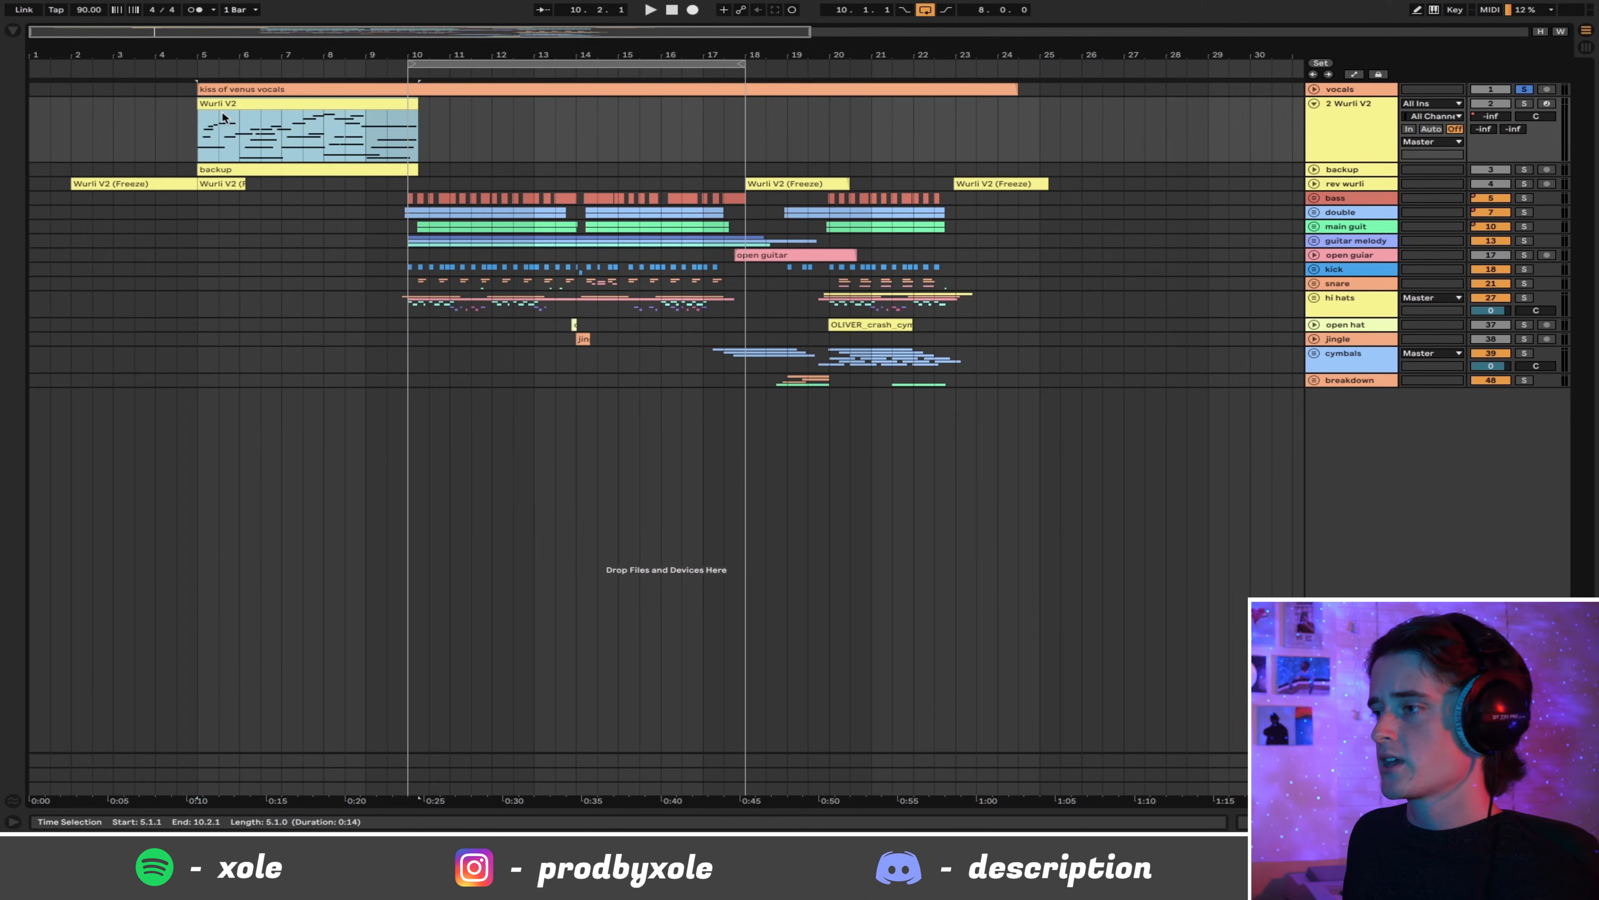
pyautogui.press('z')
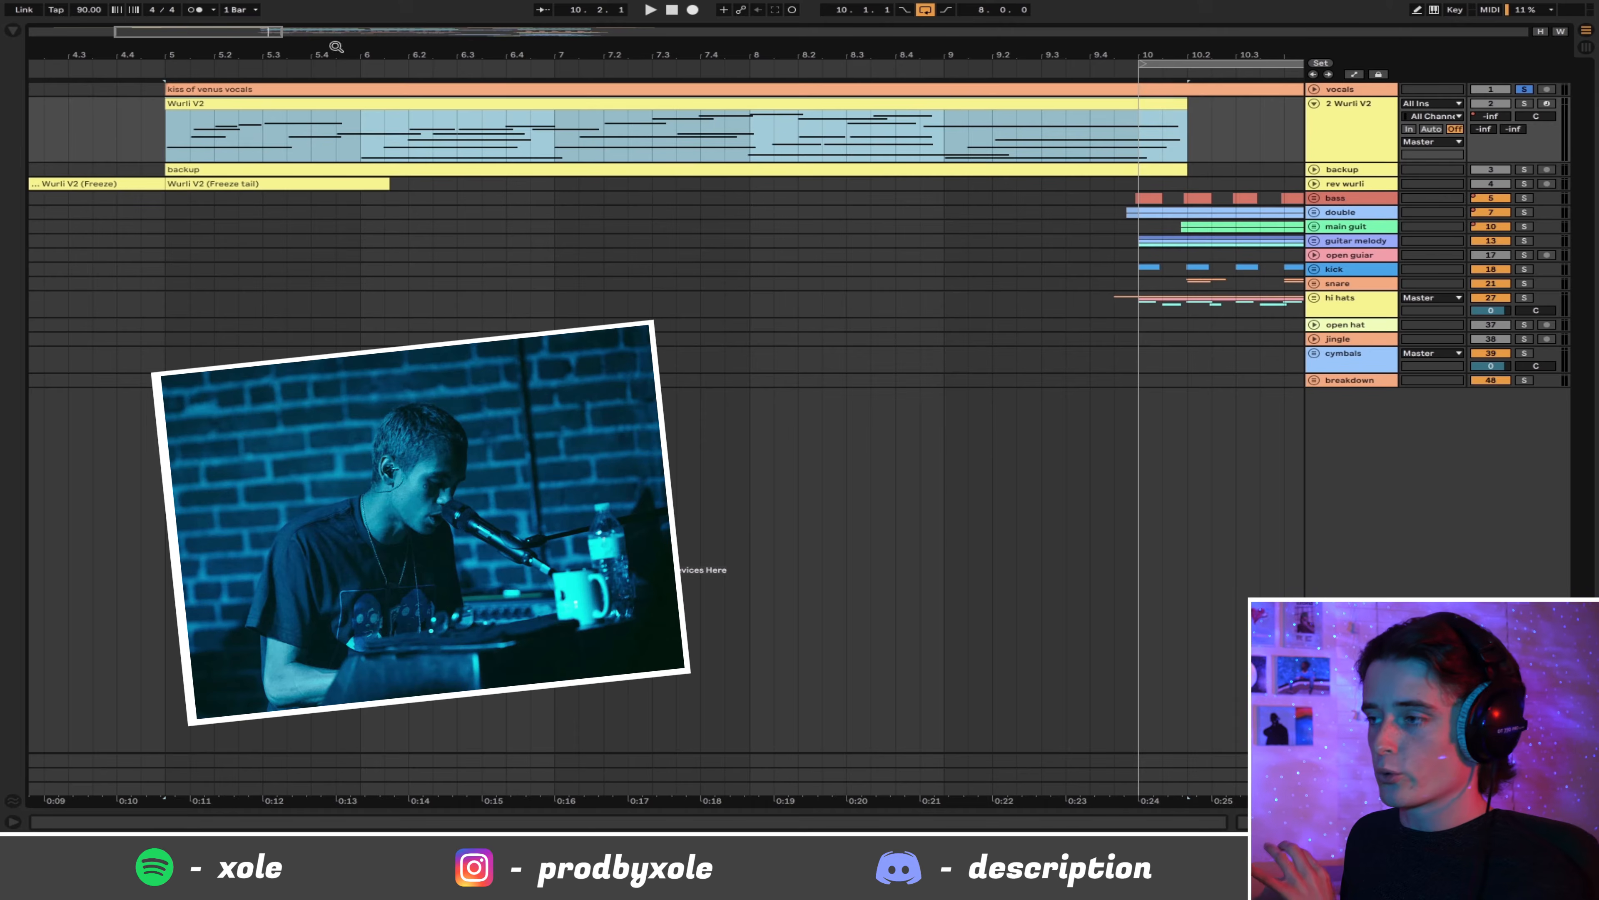
pyautogui.hotkey('shift', 'Tab')
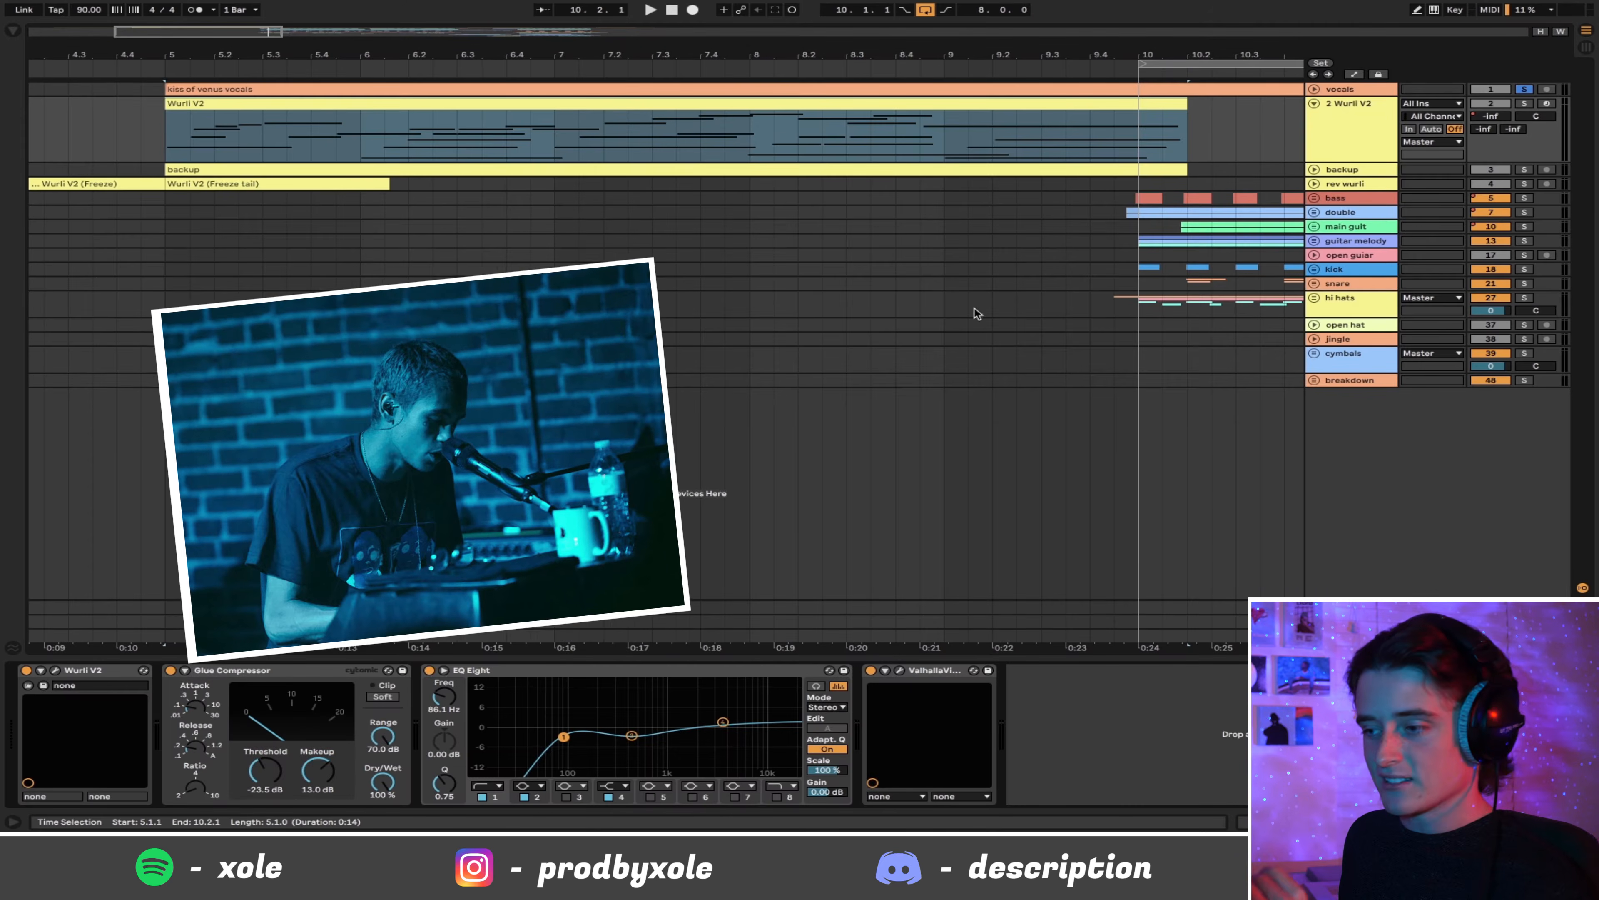
# Step: Open the Wurli V instrument window, move it aside for a look, and close it again
pyautogui.click(55, 670)
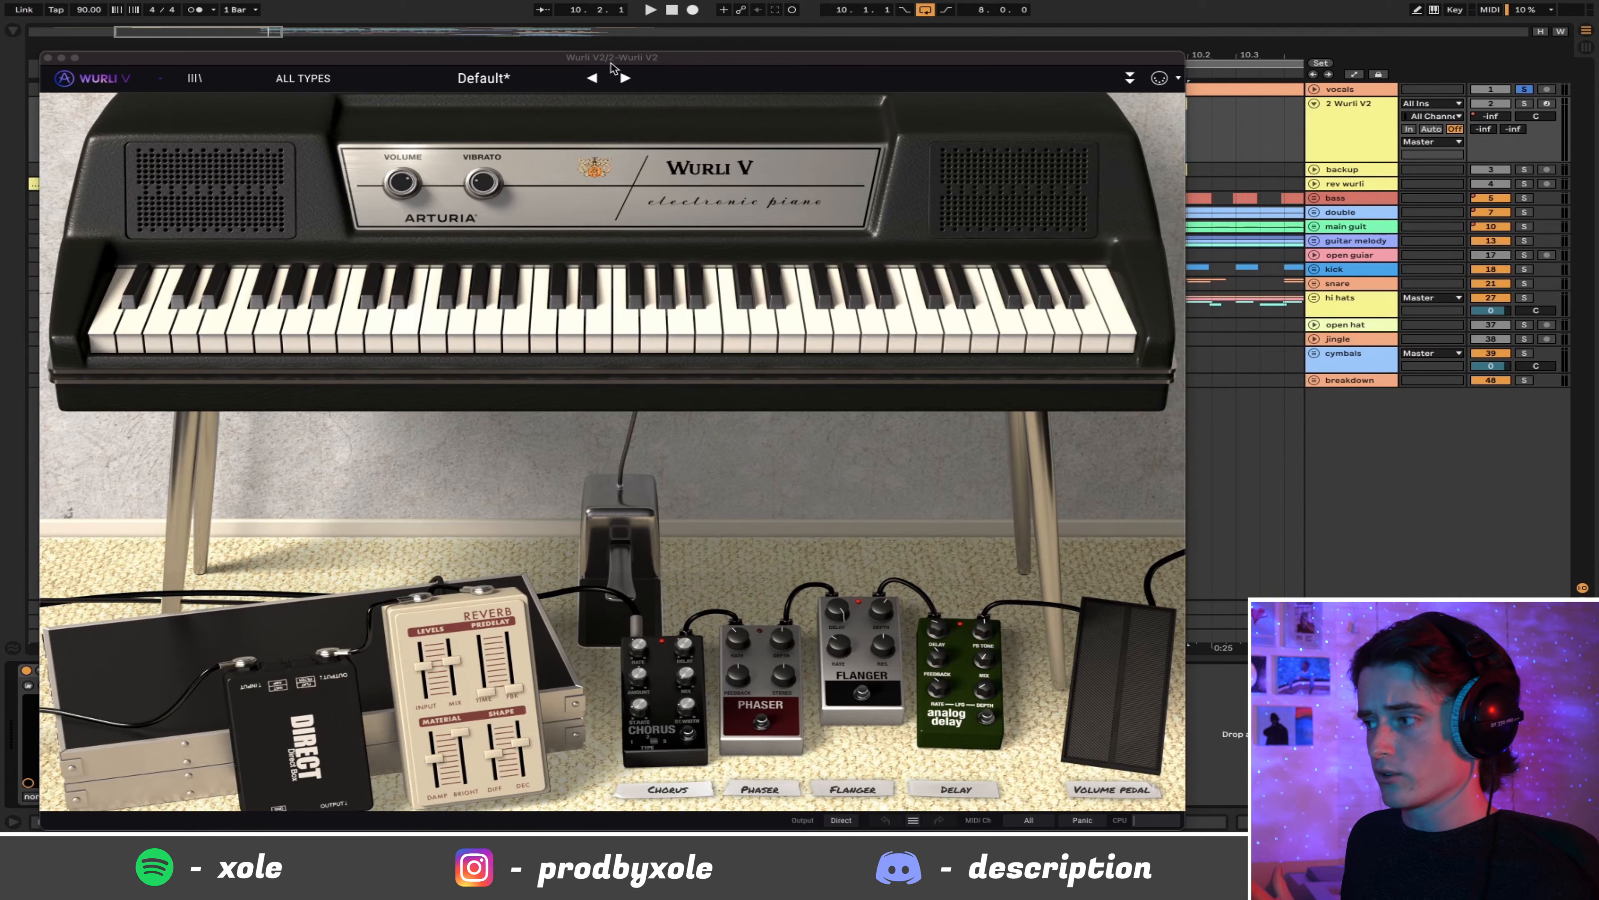
pyautogui.moveTo(616, 58); pyautogui.dragTo(673, 26)
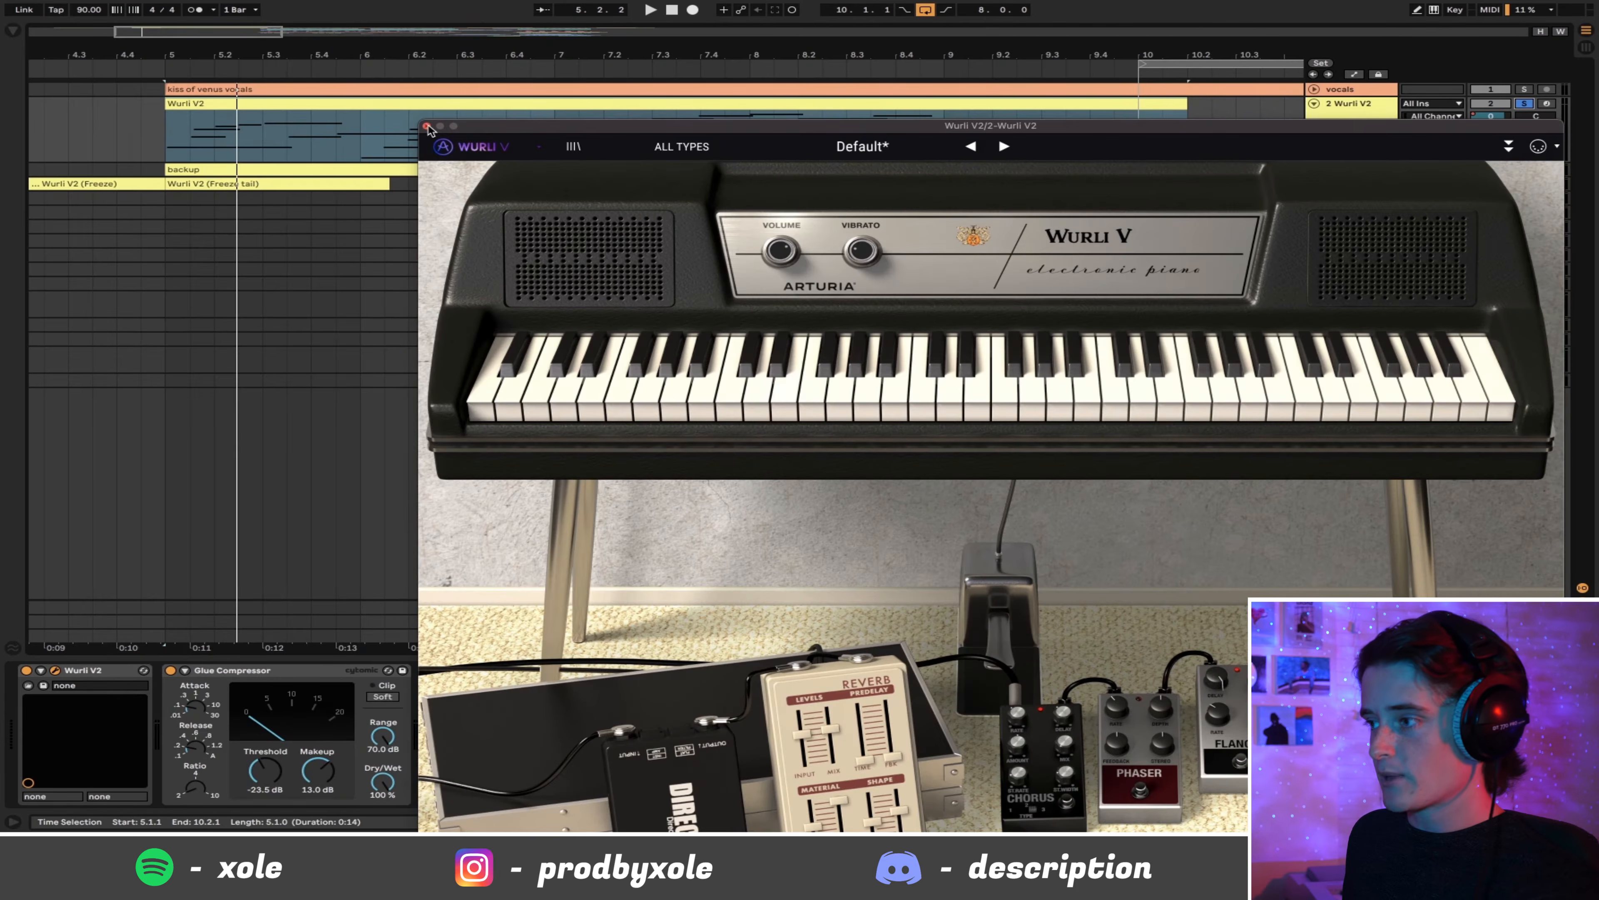
pyautogui.click(422, 132)
# Step: View the MIDI notes of the Wurli V2 clip and the track's ValhallaVintageVerb settings
pyautogui.doubleClick(423, 132)
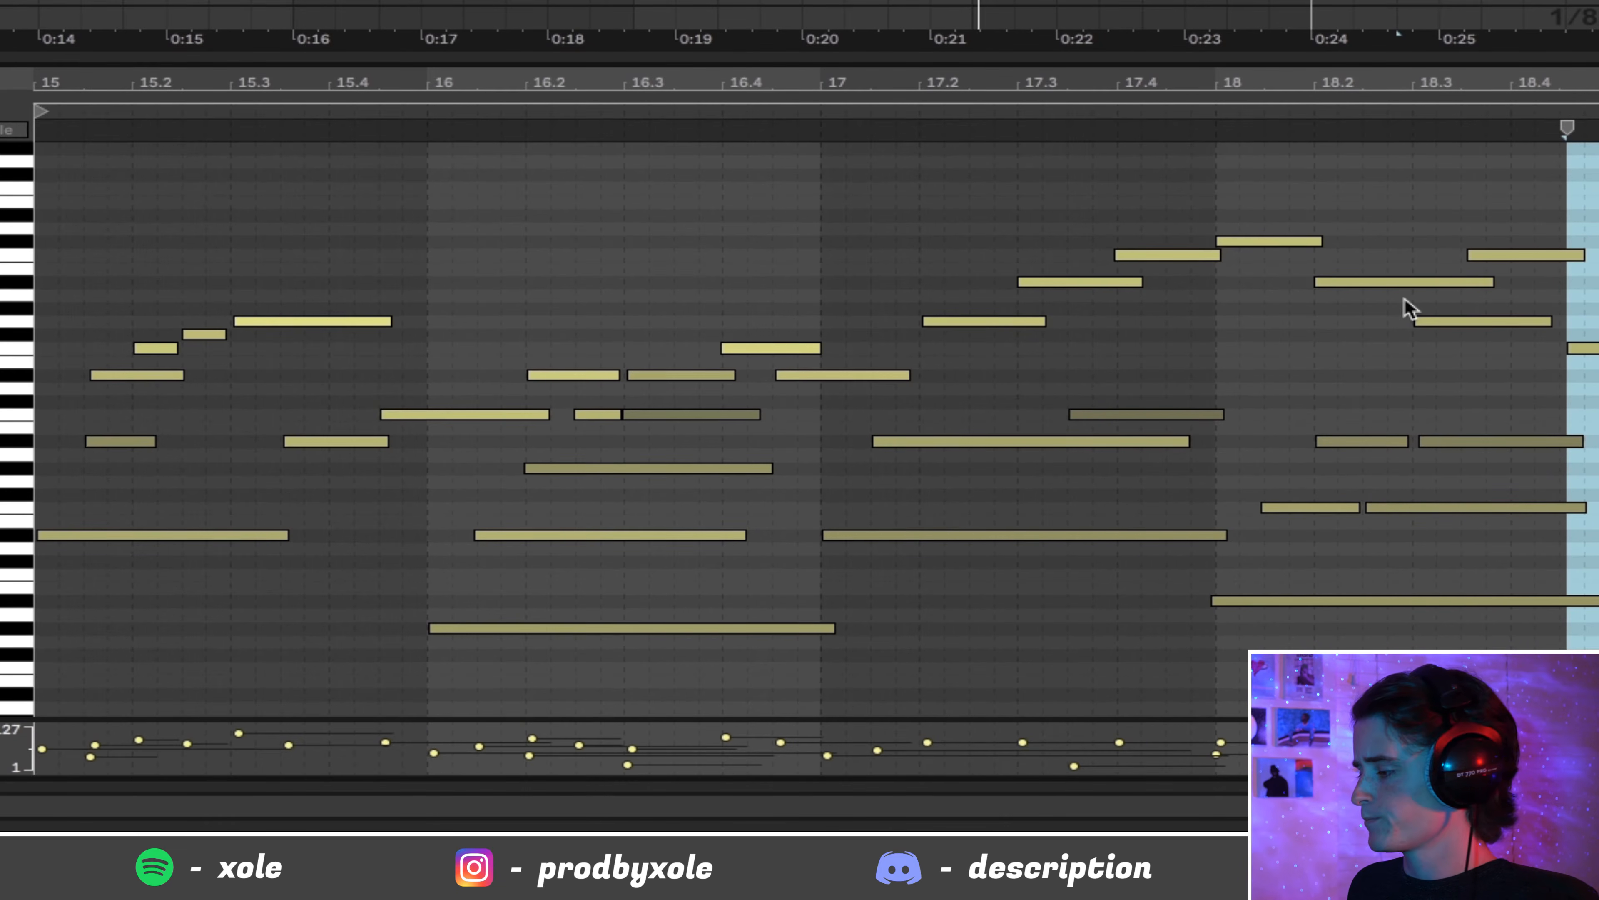
pyautogui.hotkey('shift', 'Tab')
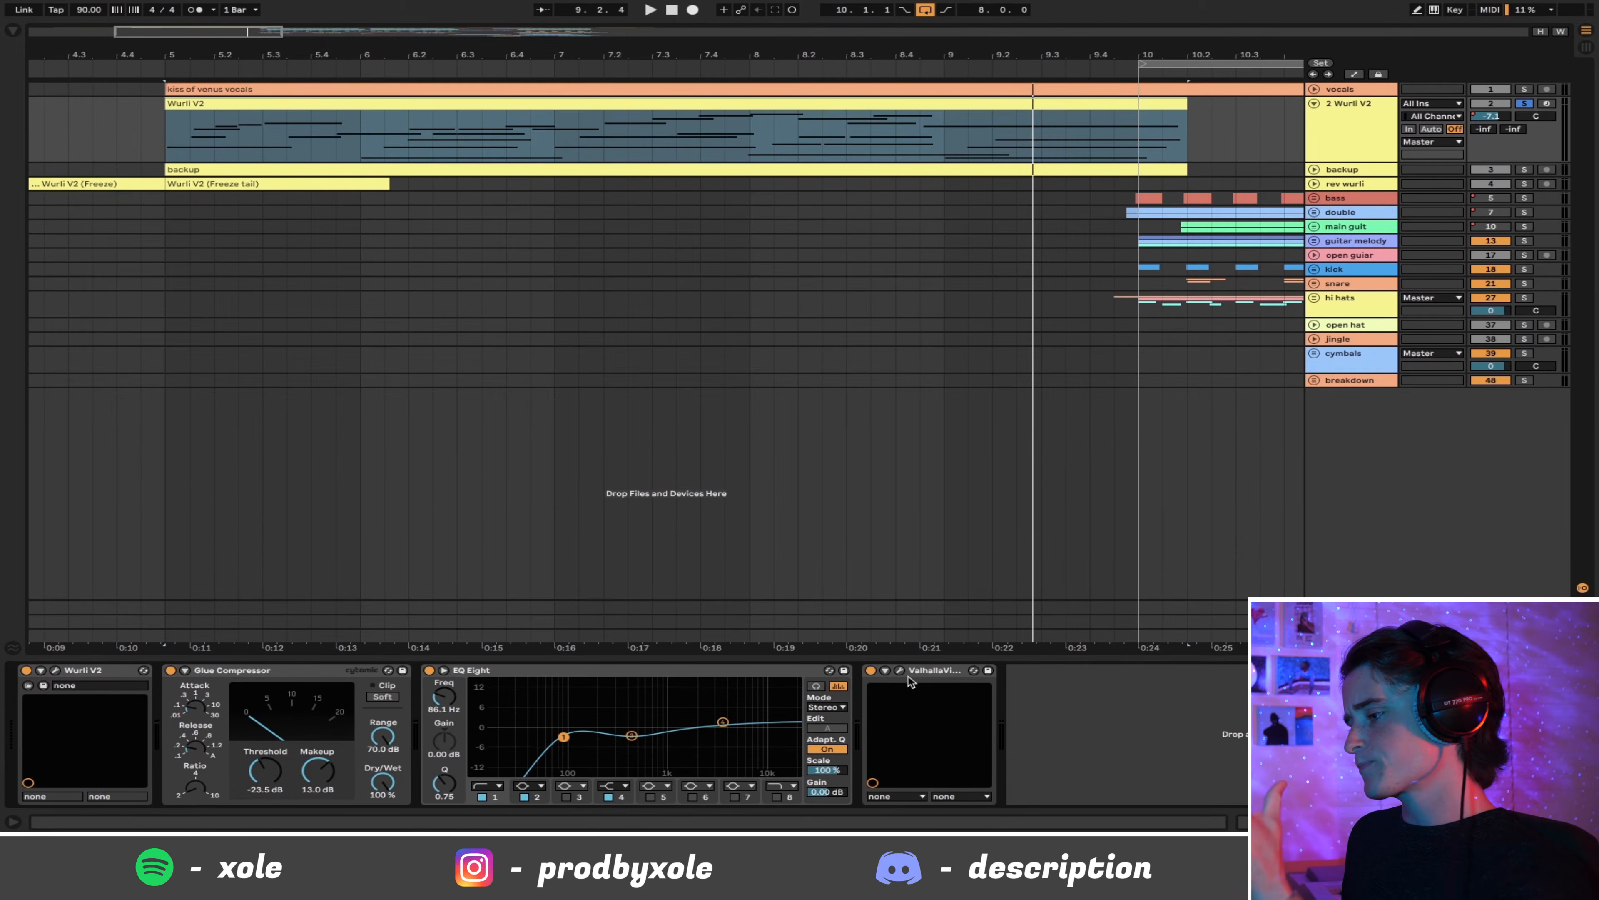
pyautogui.click(899, 671)
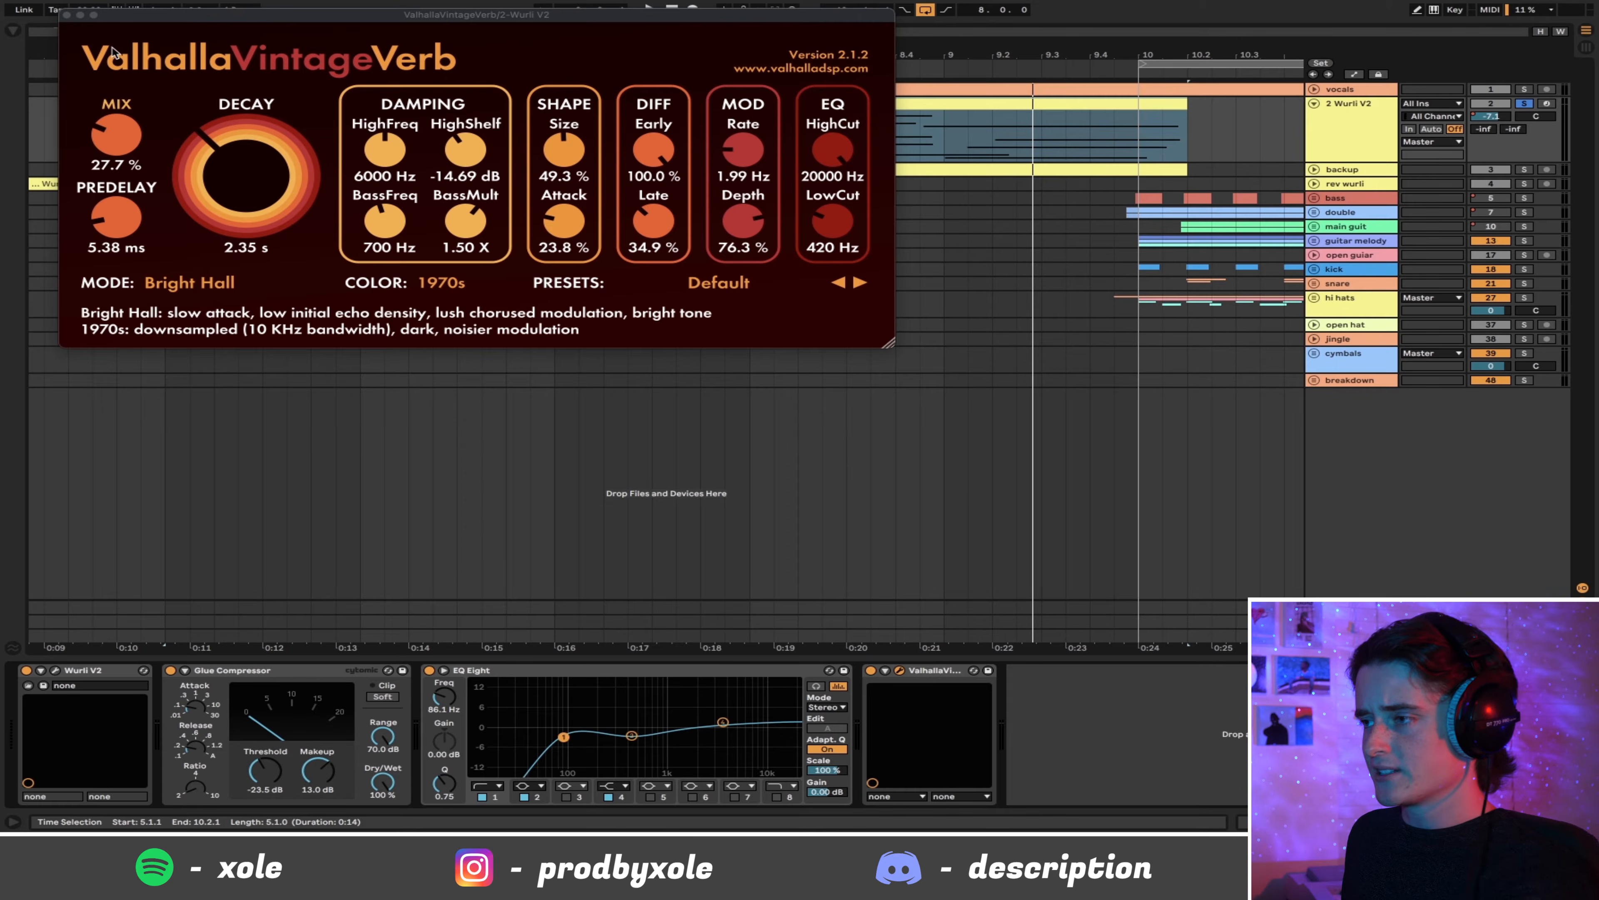
pyautogui.click(67, 15)
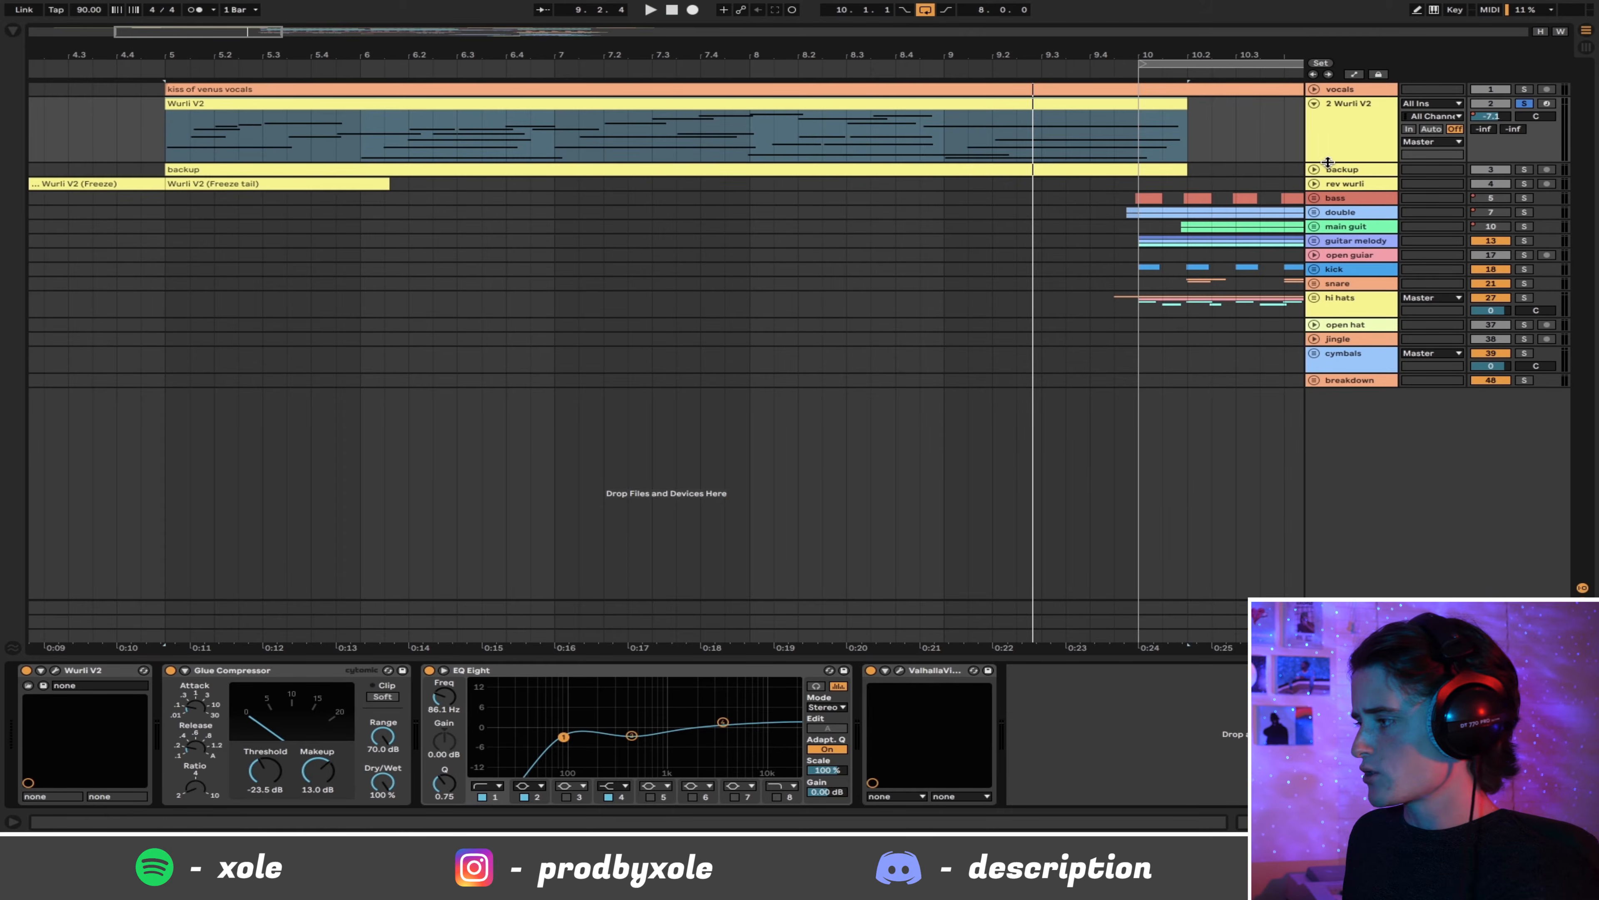
# Step: Unfold the backup track, select its clip, and solo the track for playback
pyautogui.click(1311, 168)
pyautogui.click(876, 172)
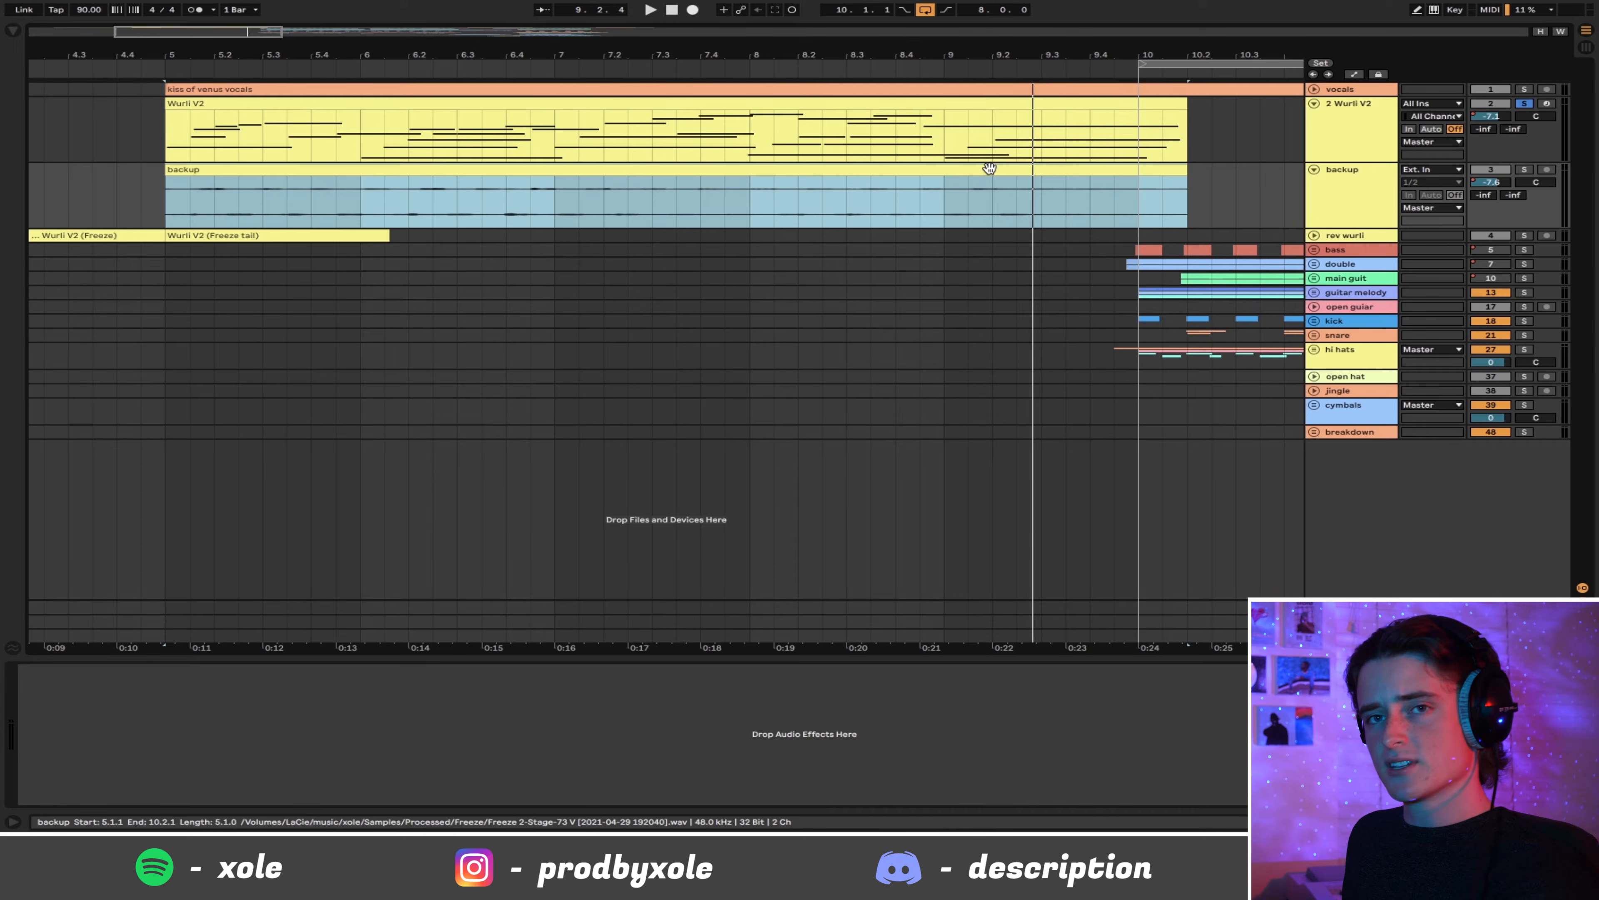
pyautogui.click(1524, 168)
pyautogui.press('space')
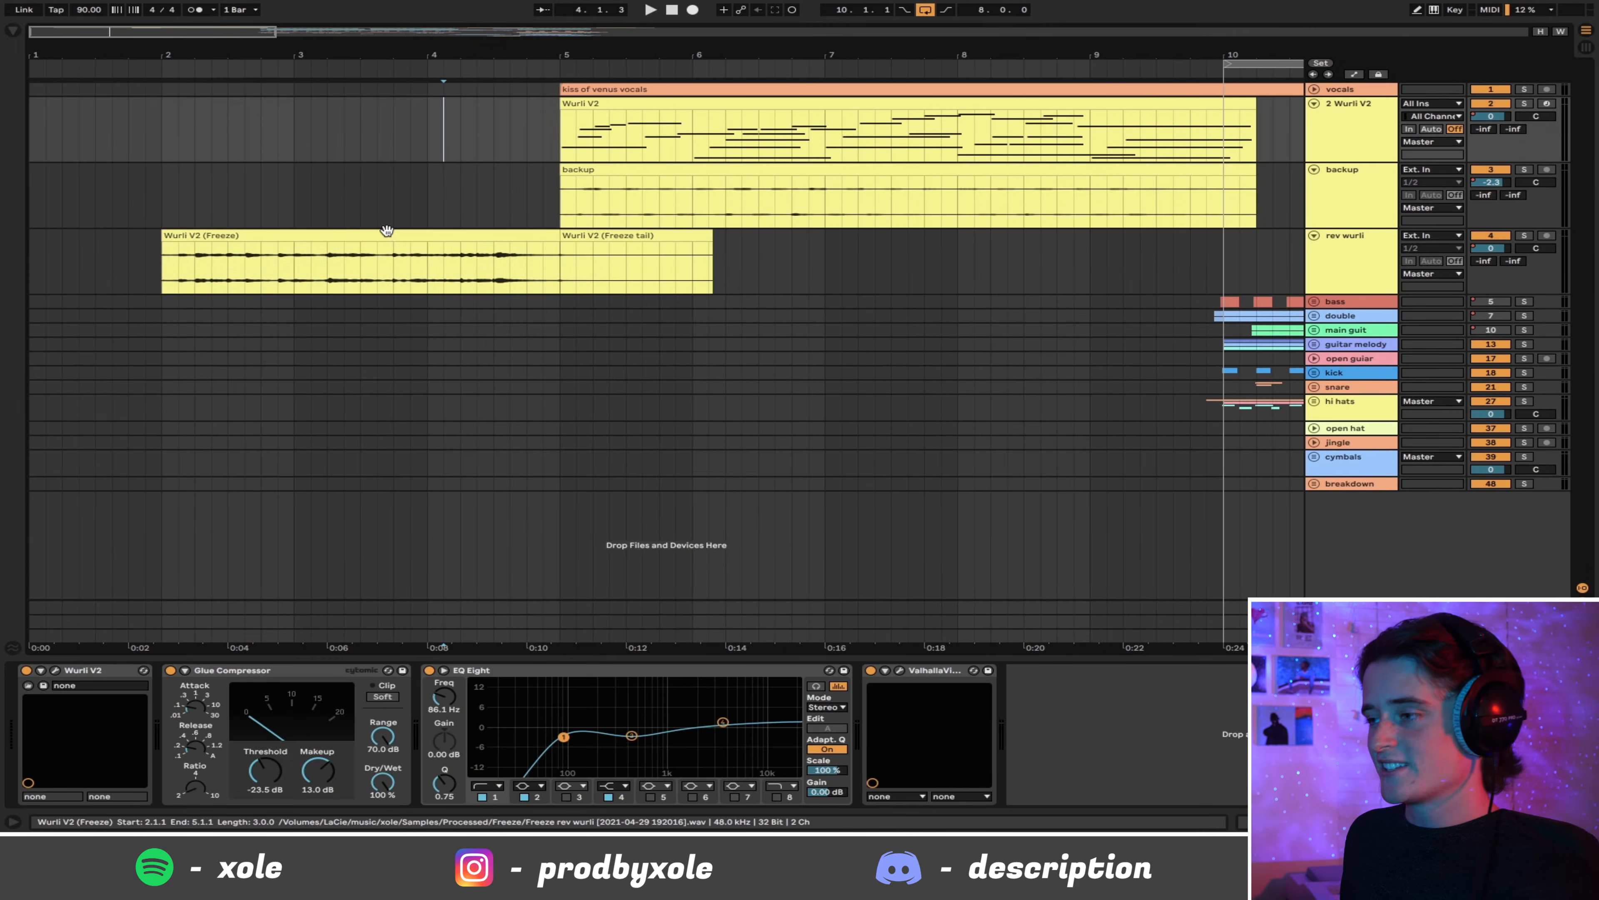
# Step: Play the Wurli, backup and rev wurli tracks together from bar 4 and unfold the vocals track
pyautogui.click(386, 231)
pyautogui.click(428, 195)
pyautogui.press('space')
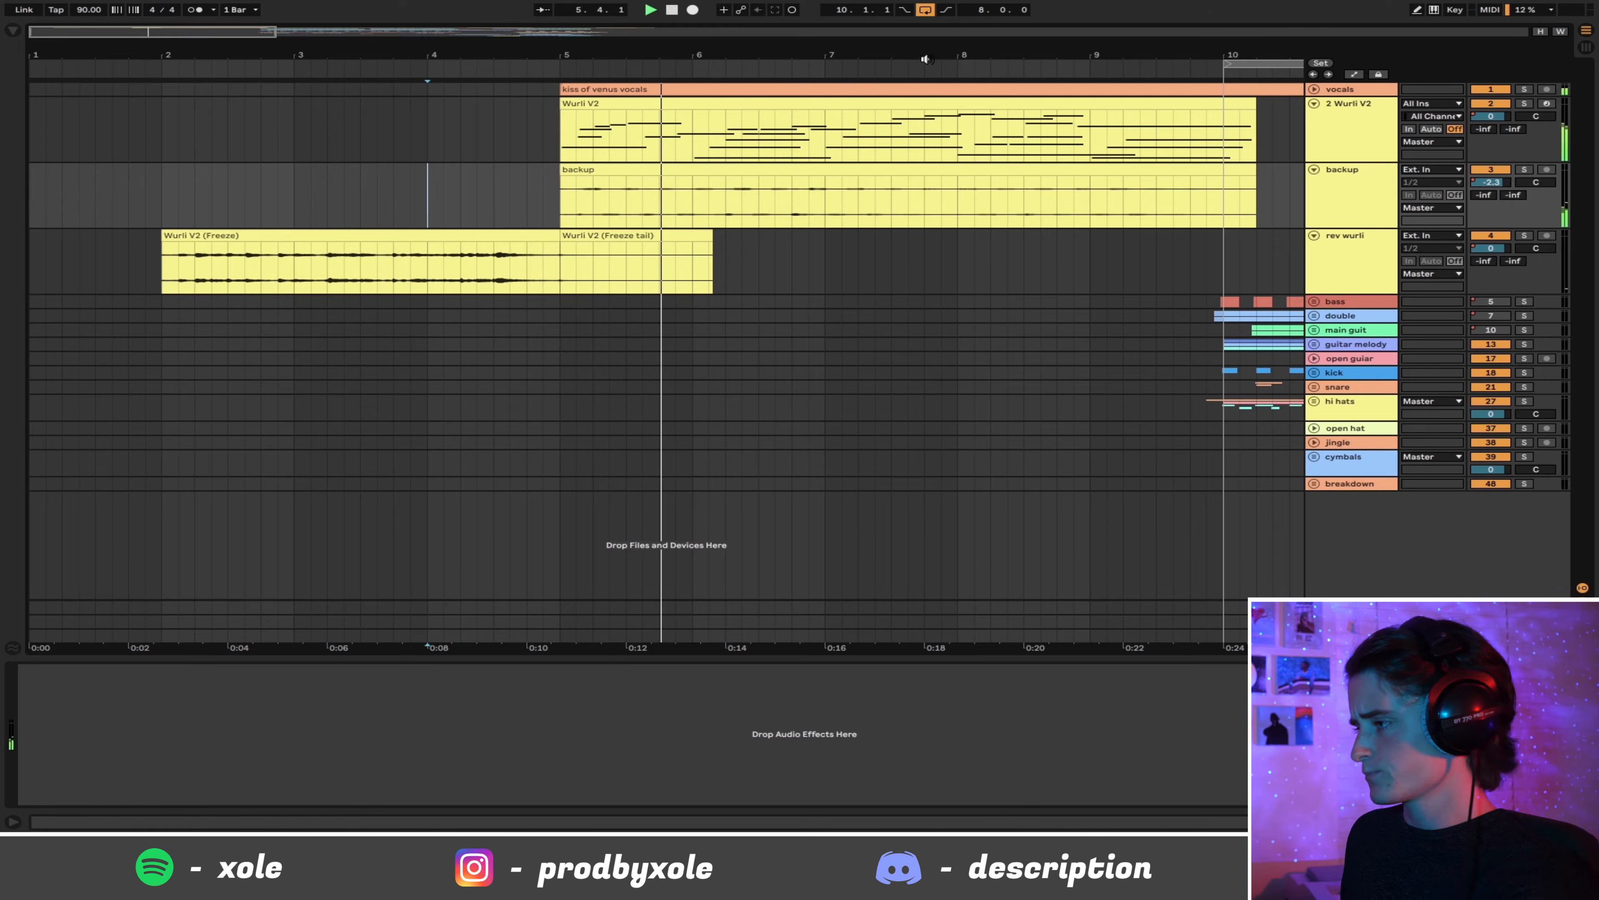
pyautogui.hscroll(5, 926, 62)
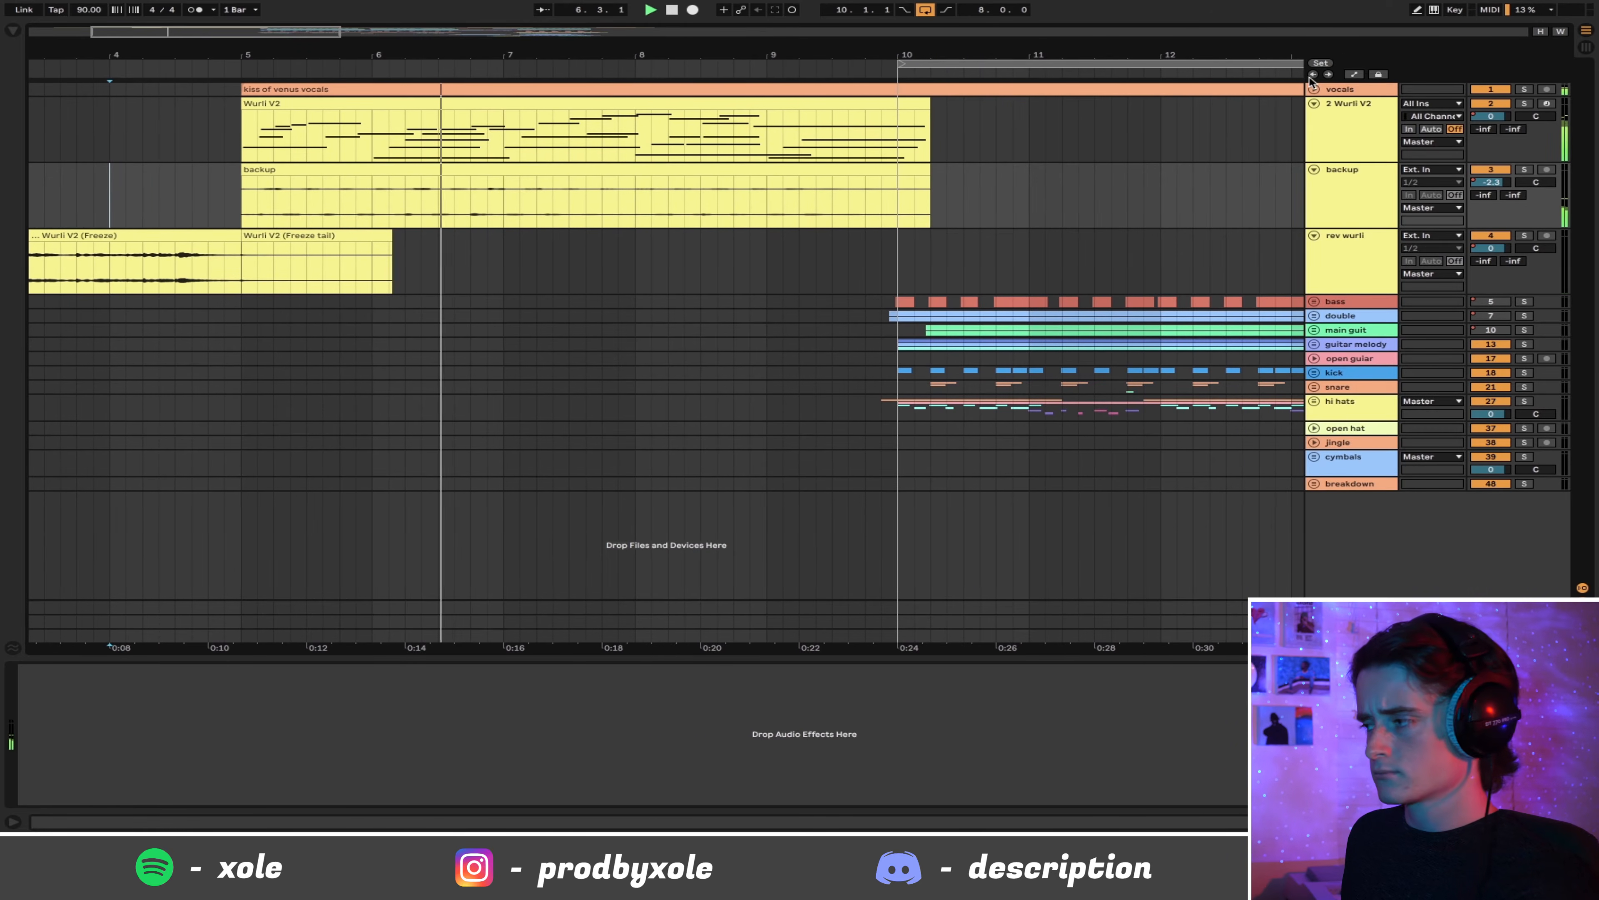
pyautogui.click(1314, 89)
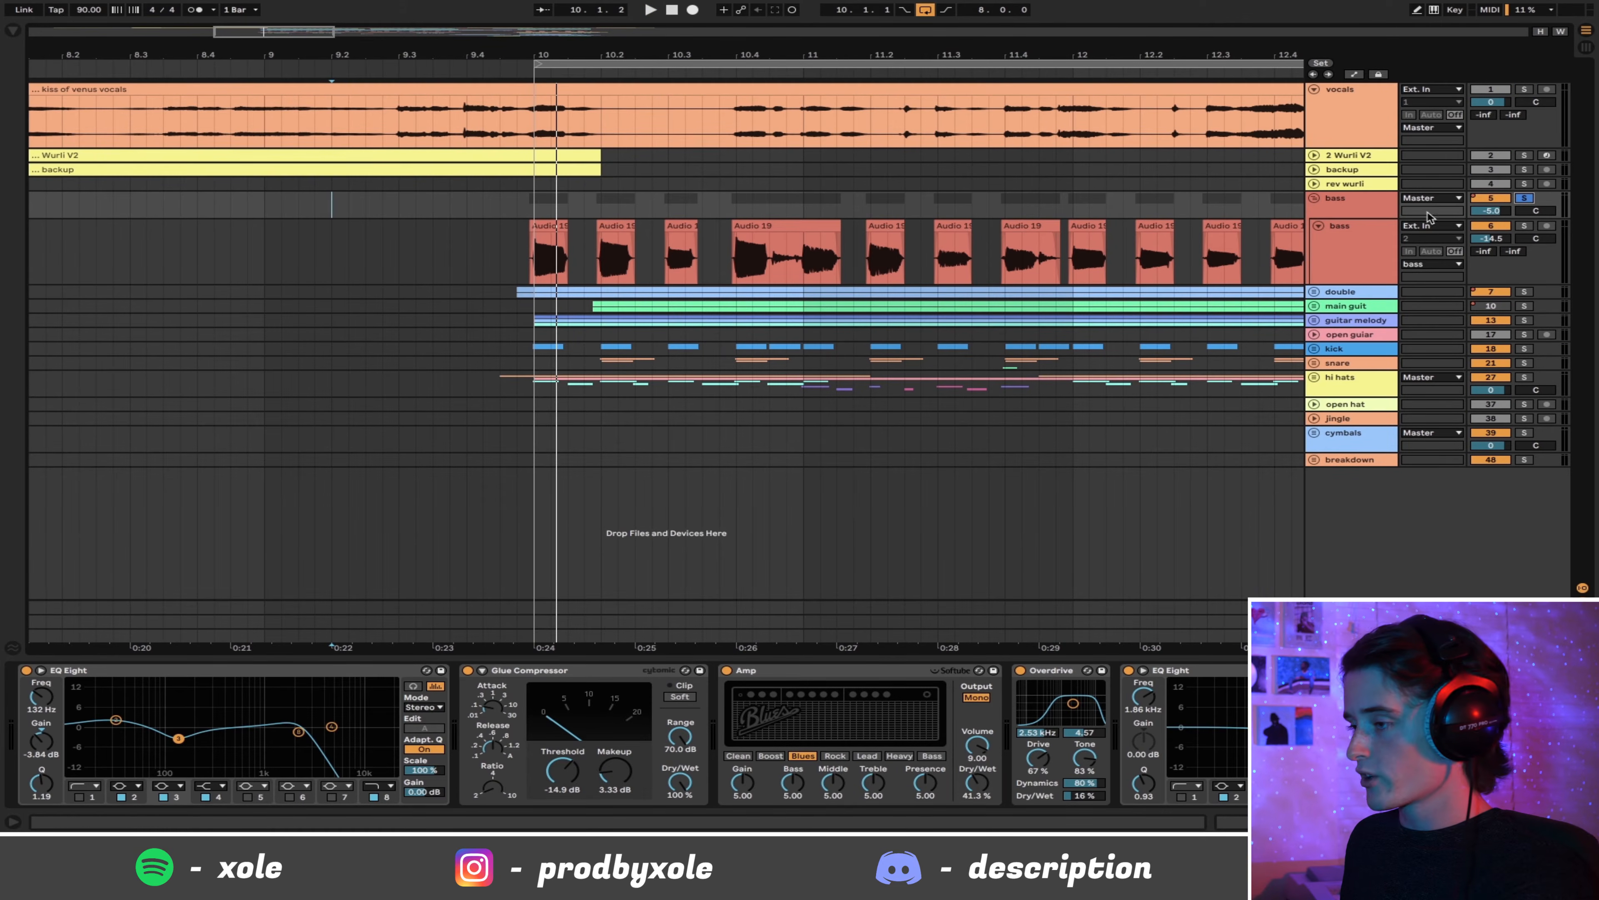
# Step: Play the soloed bass group from just before bar 10, at 9.4.4
pyautogui.click(517, 203)
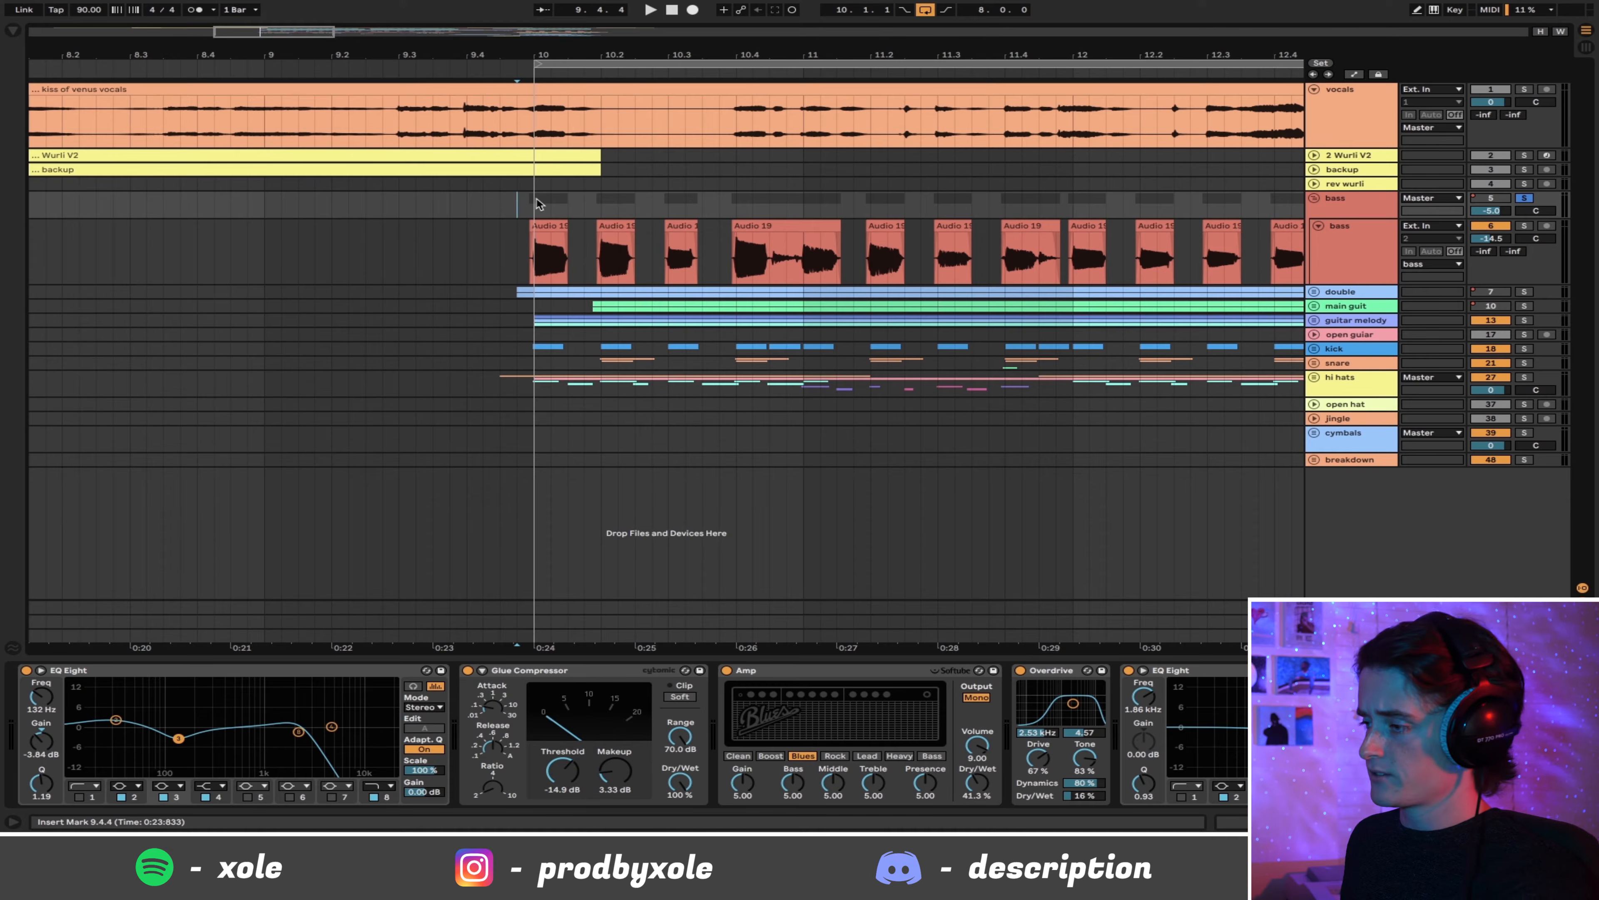
pyautogui.press('space')
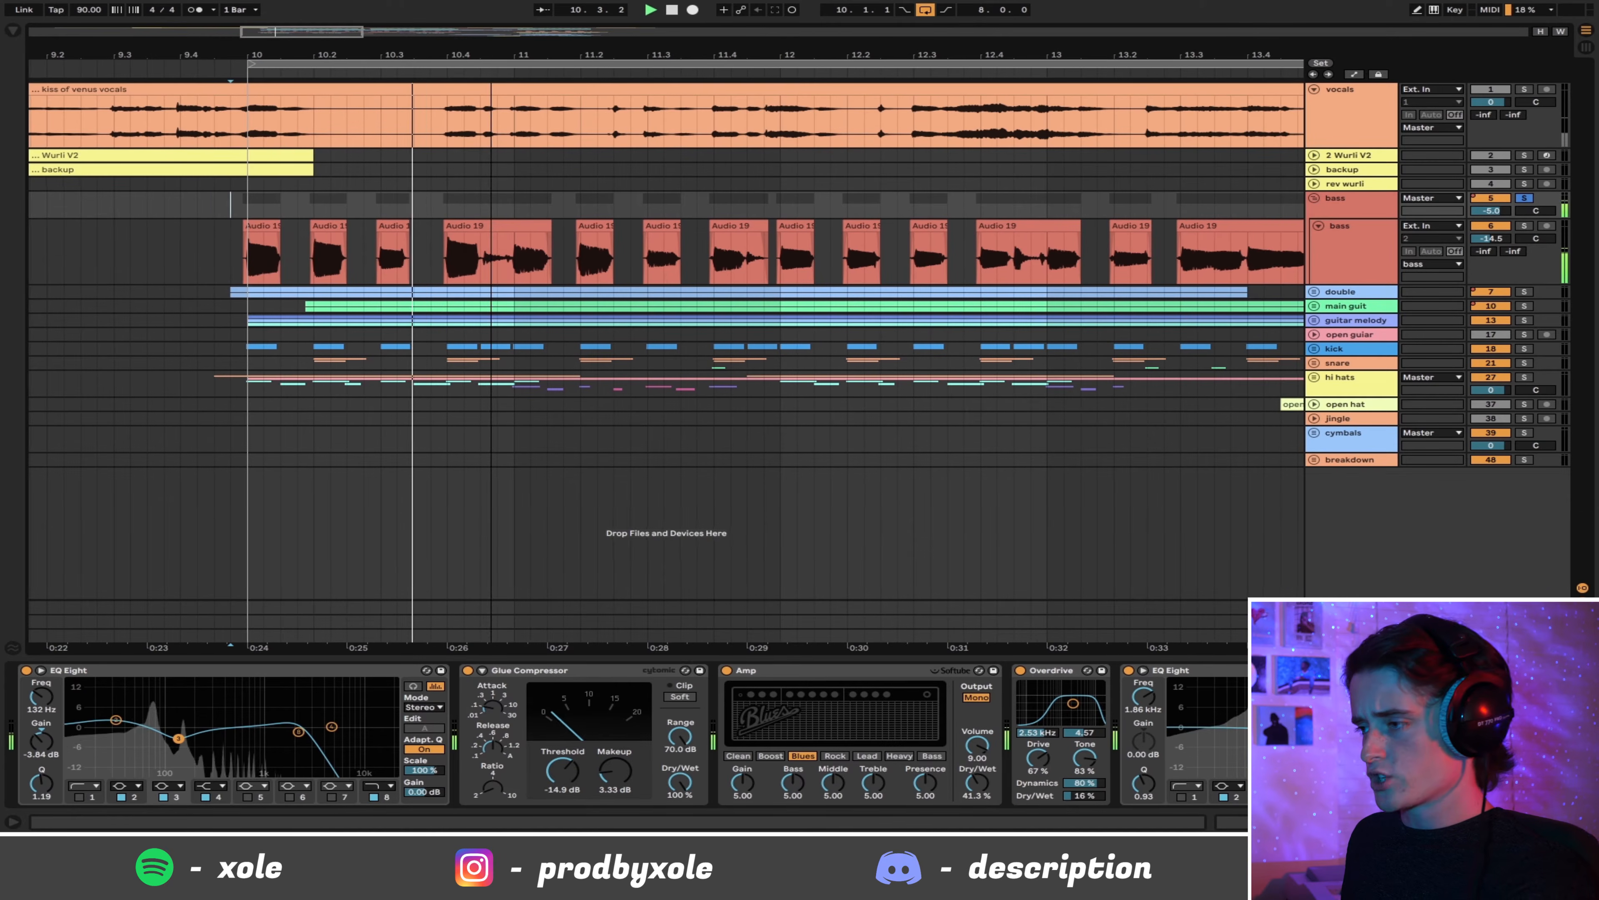
pyautogui.moveTo(491, 55); pyautogui.dragTo(397, 35)
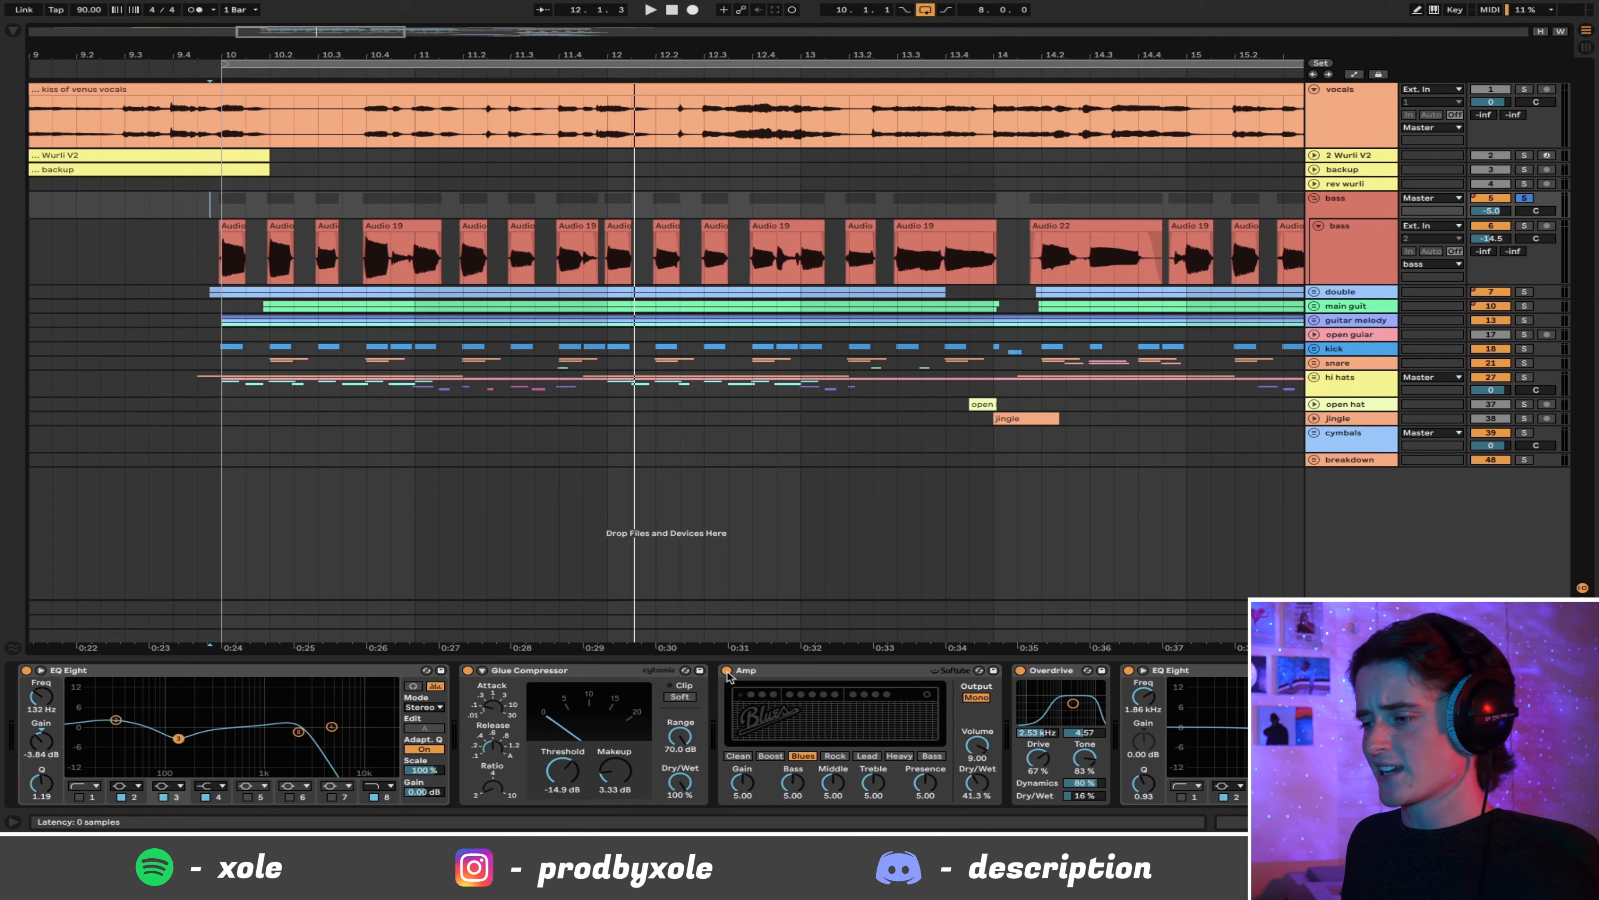
# Step: Lower the high cut of the bass group's second EQ Eight to 454 Hz, bypass the Amp and play the bass
pyautogui.click(780, 669)
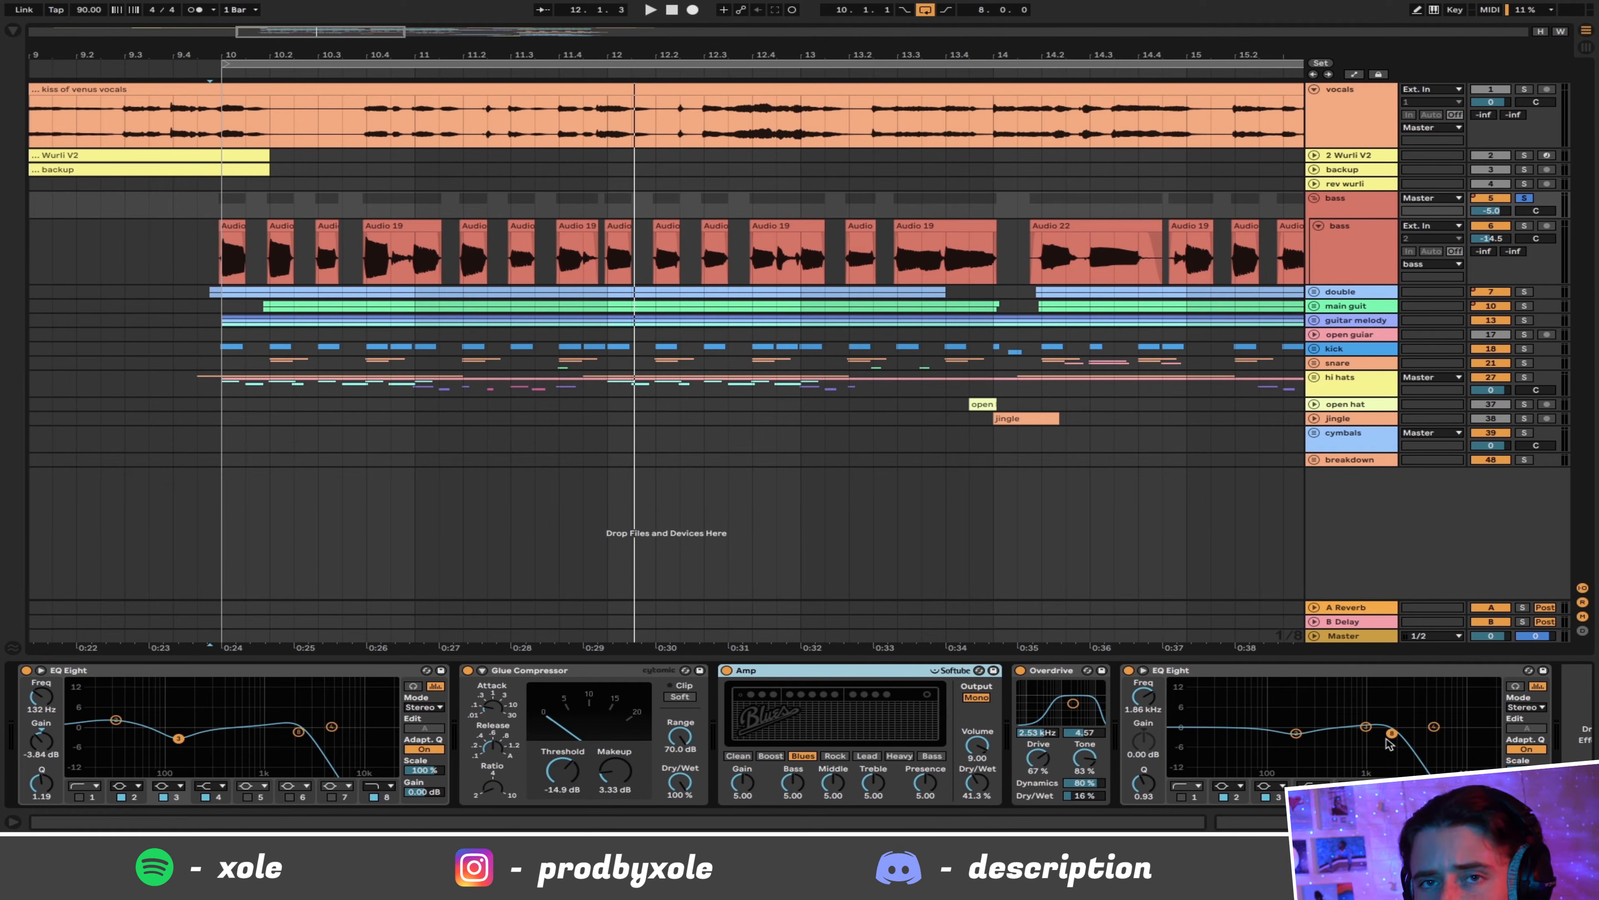
pyautogui.moveTo(1392, 734); pyautogui.dragTo(1383, 734)
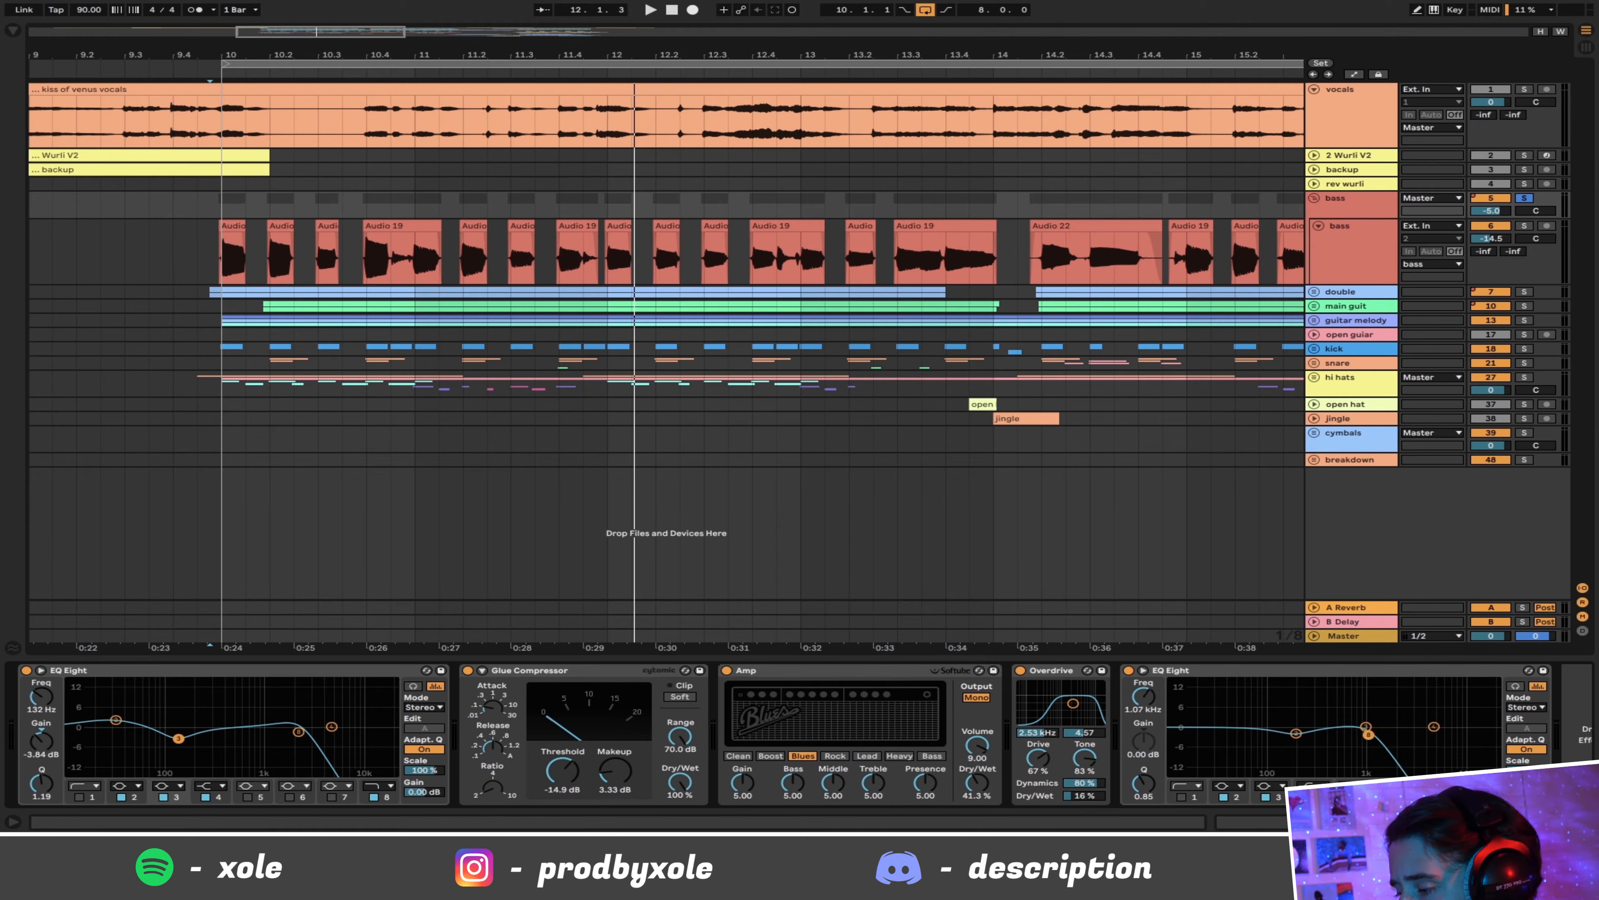
pyautogui.click(728, 670)
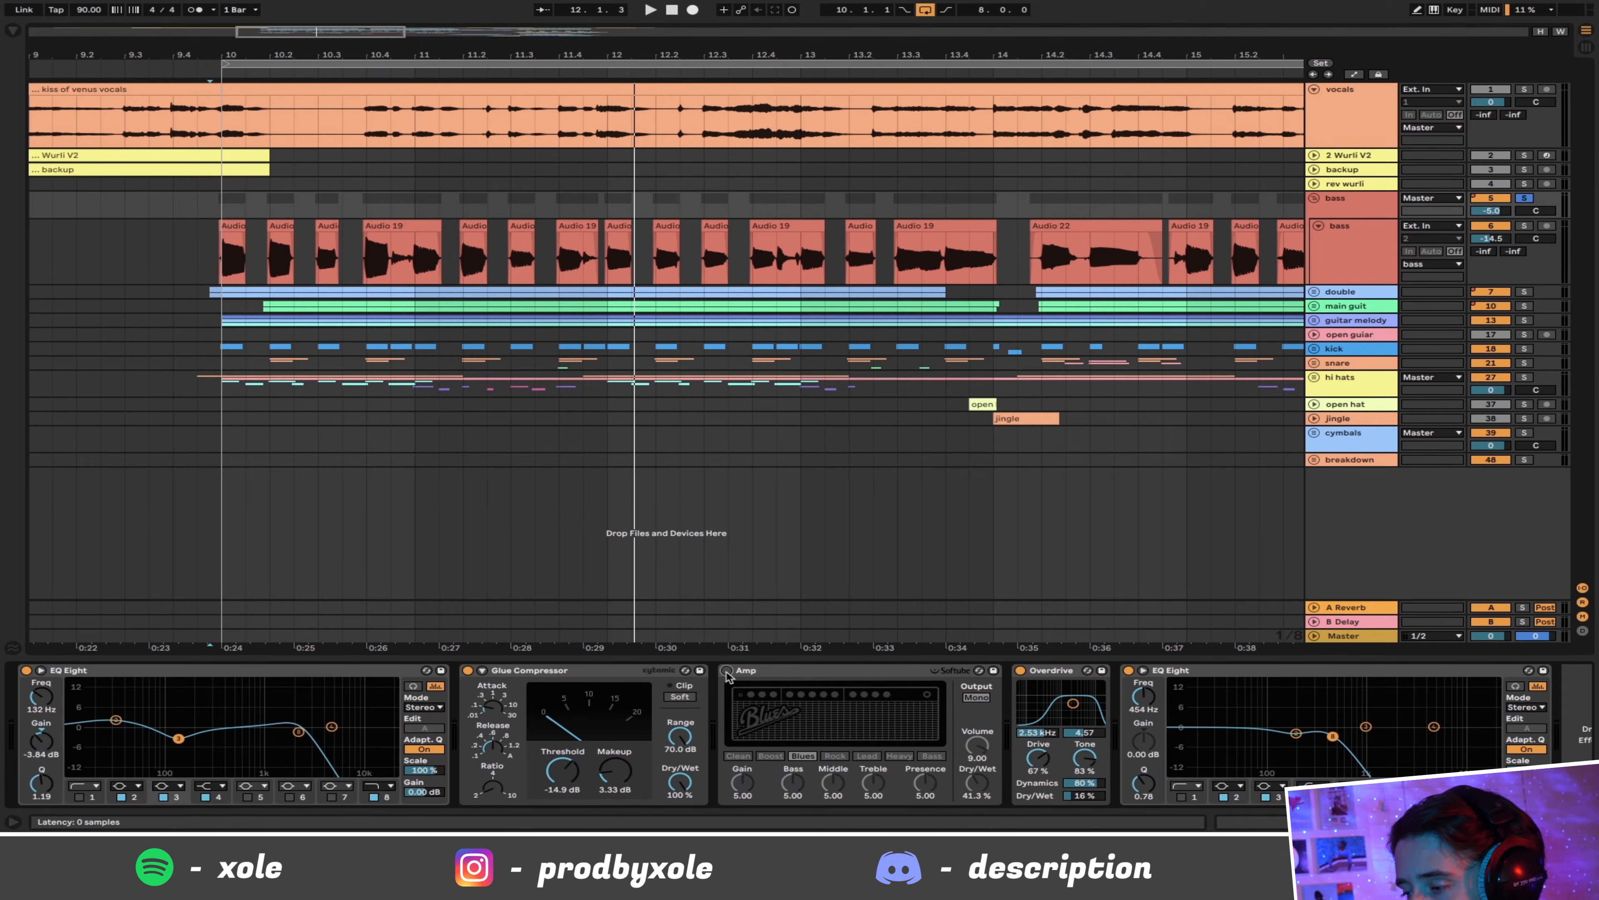
pyautogui.press('space')
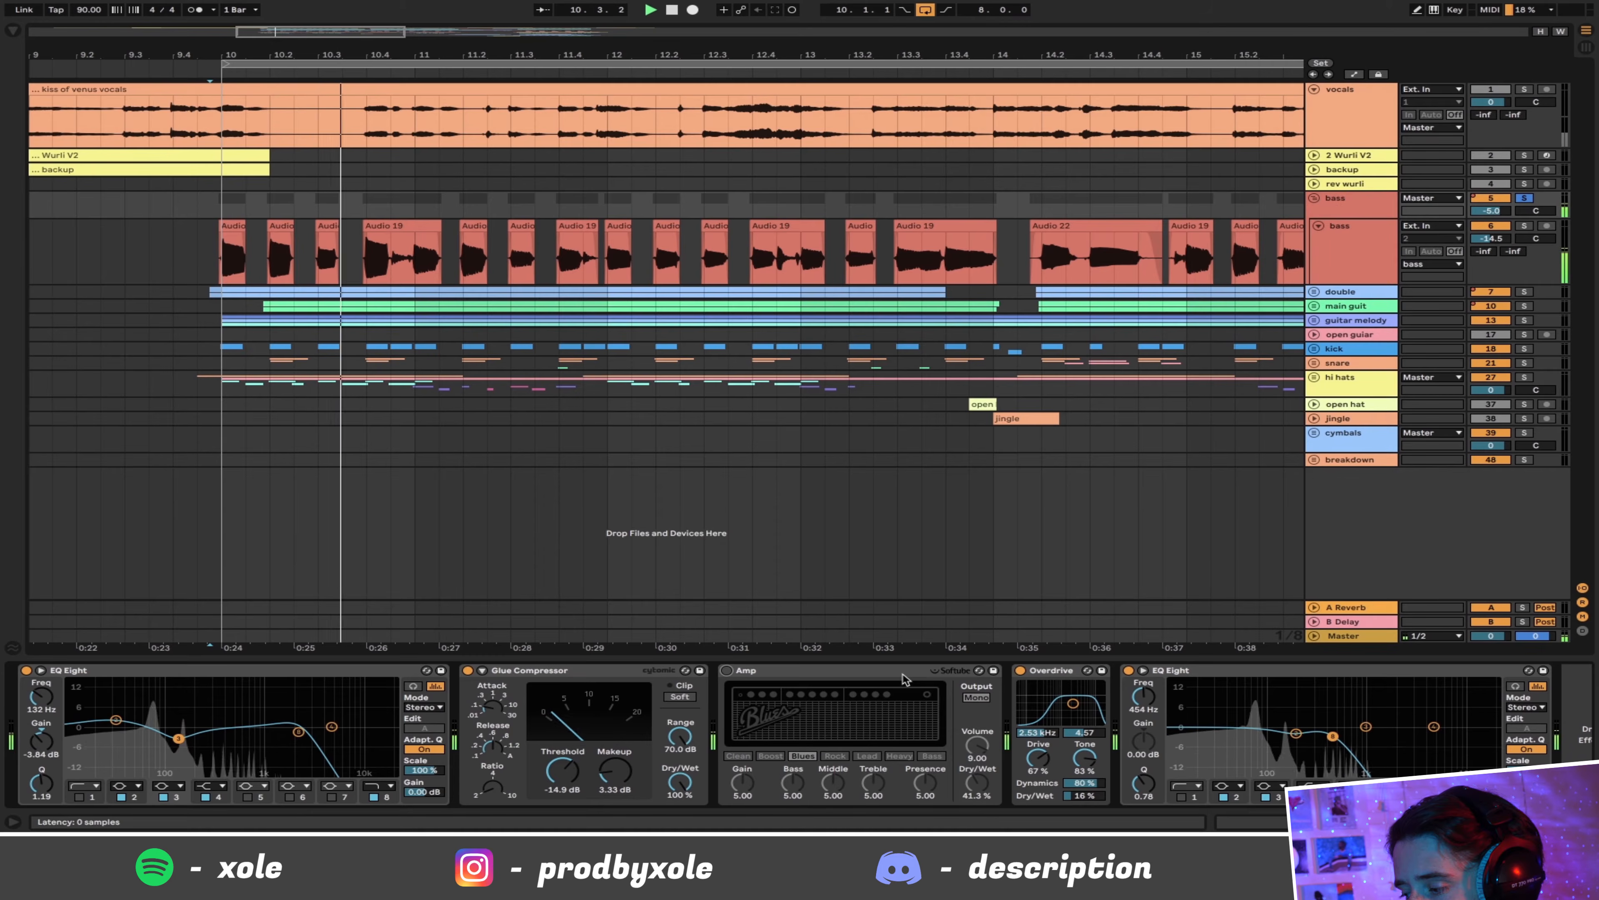
# Step: Re-enable the Amp and play the bass, then undo the second EQ Eight's high-cut change and play it again for comparison
pyautogui.click(727, 671)
pyautogui.press('space')
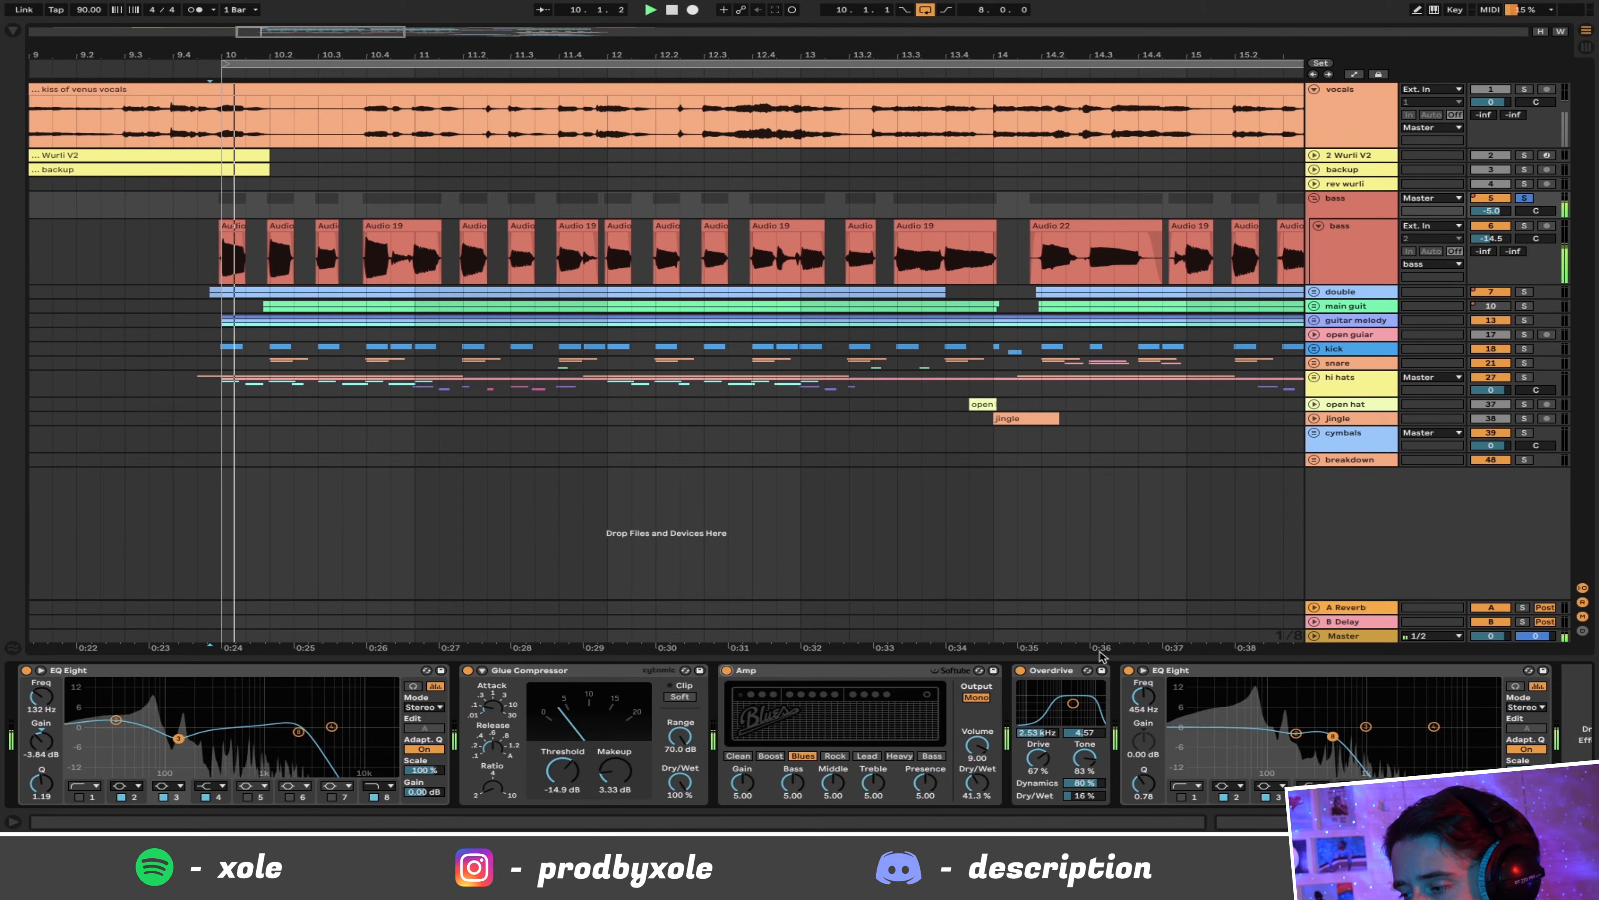
pyautogui.press('space')
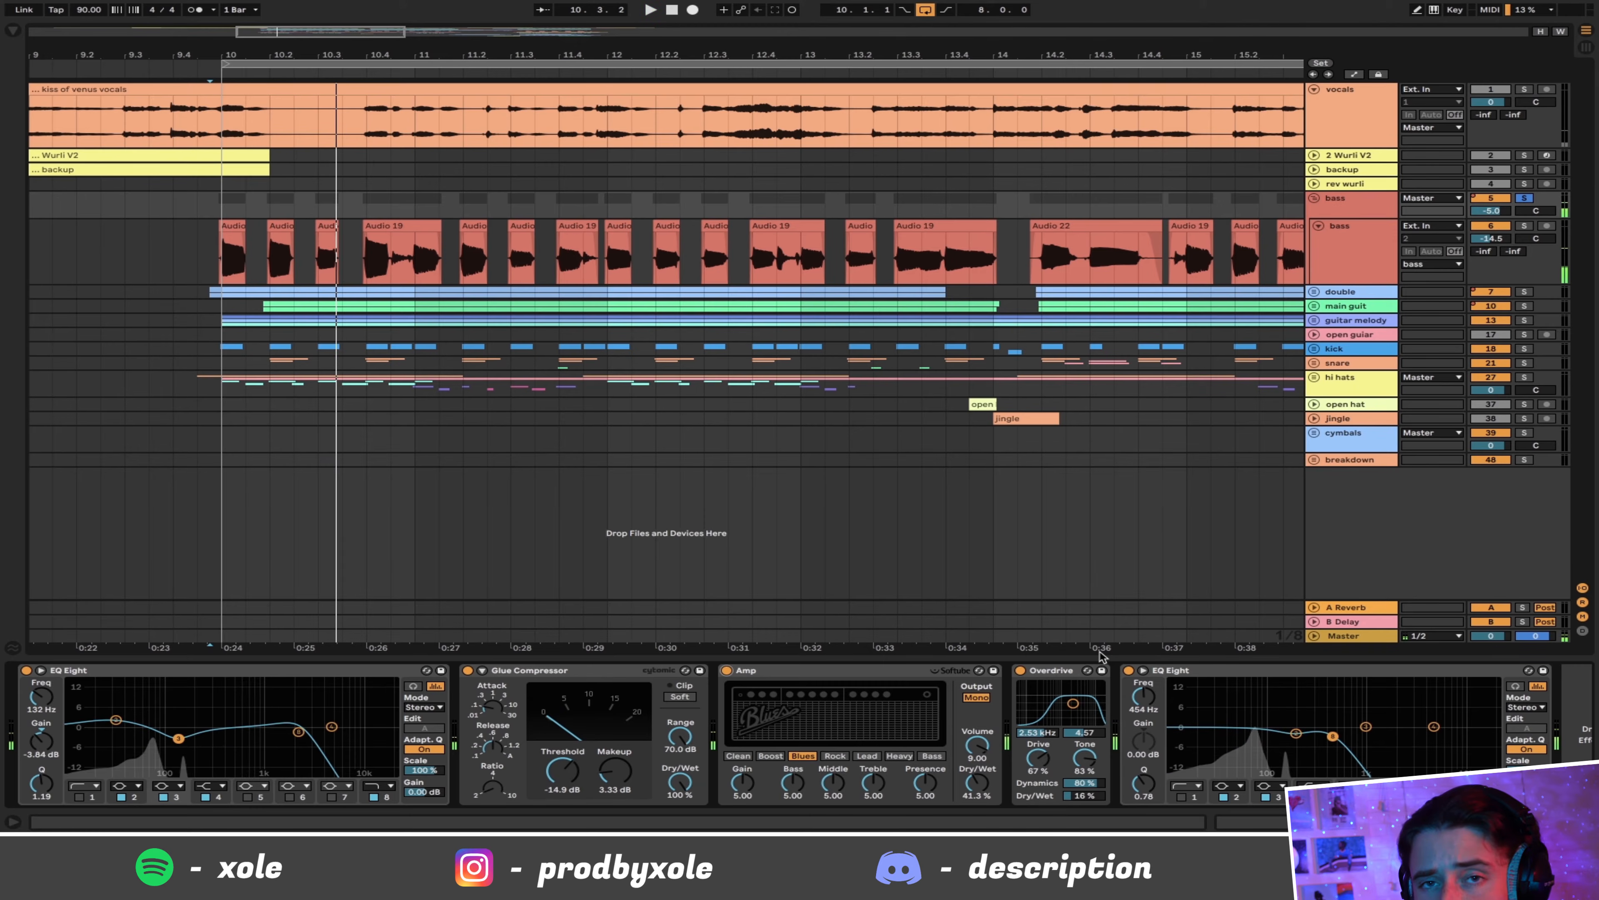
pyautogui.hotkey('ctrl', 'z')
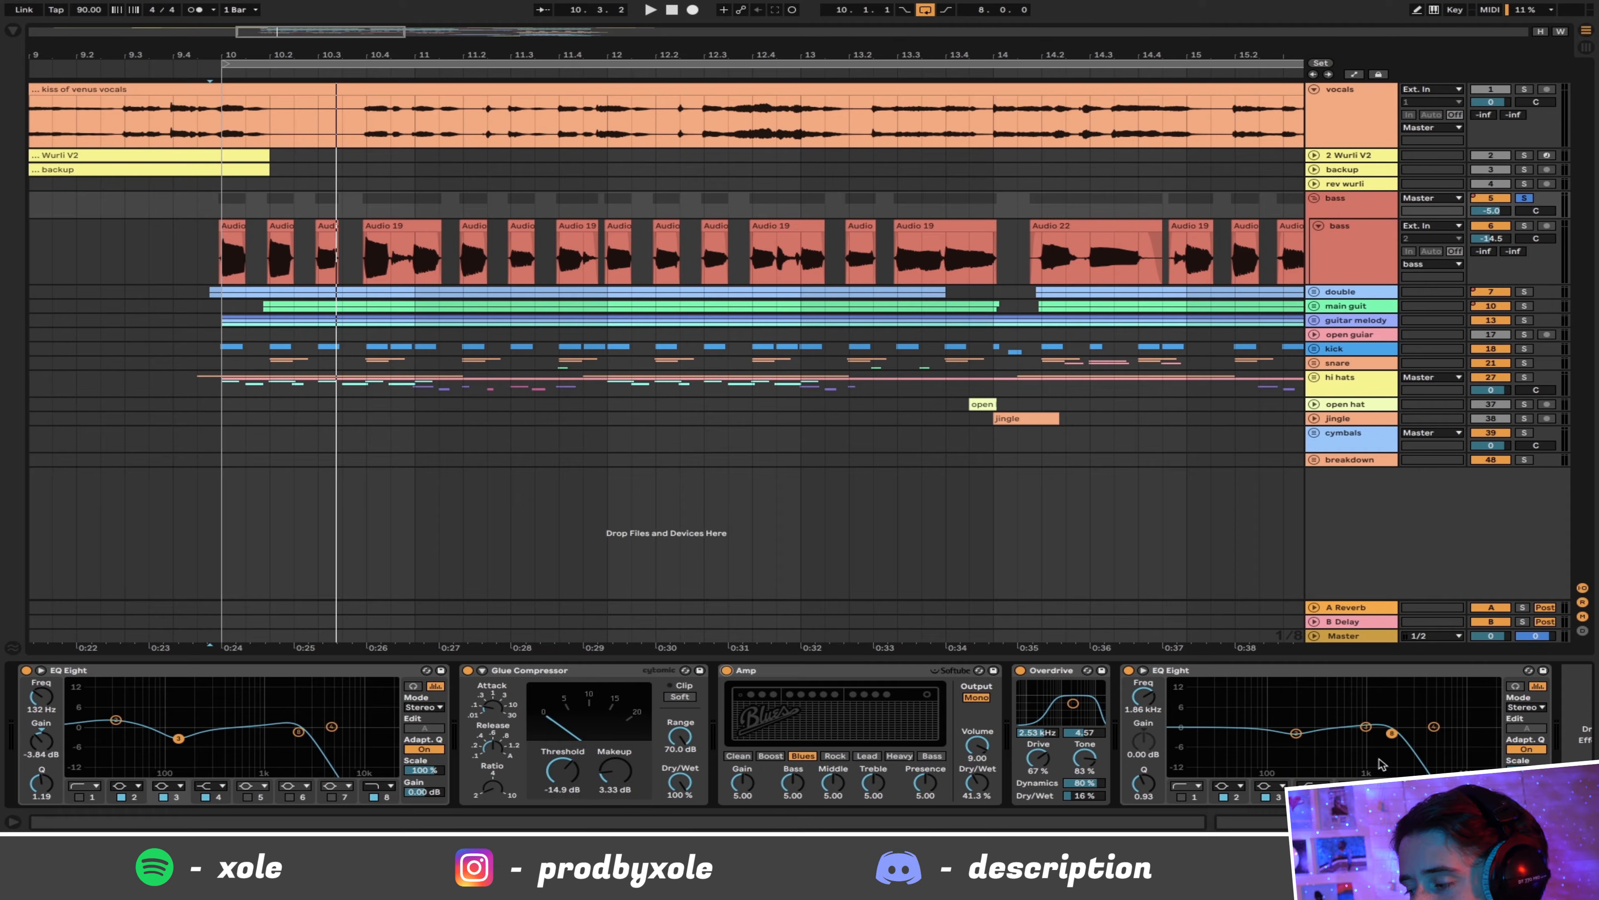
pyautogui.press('space')
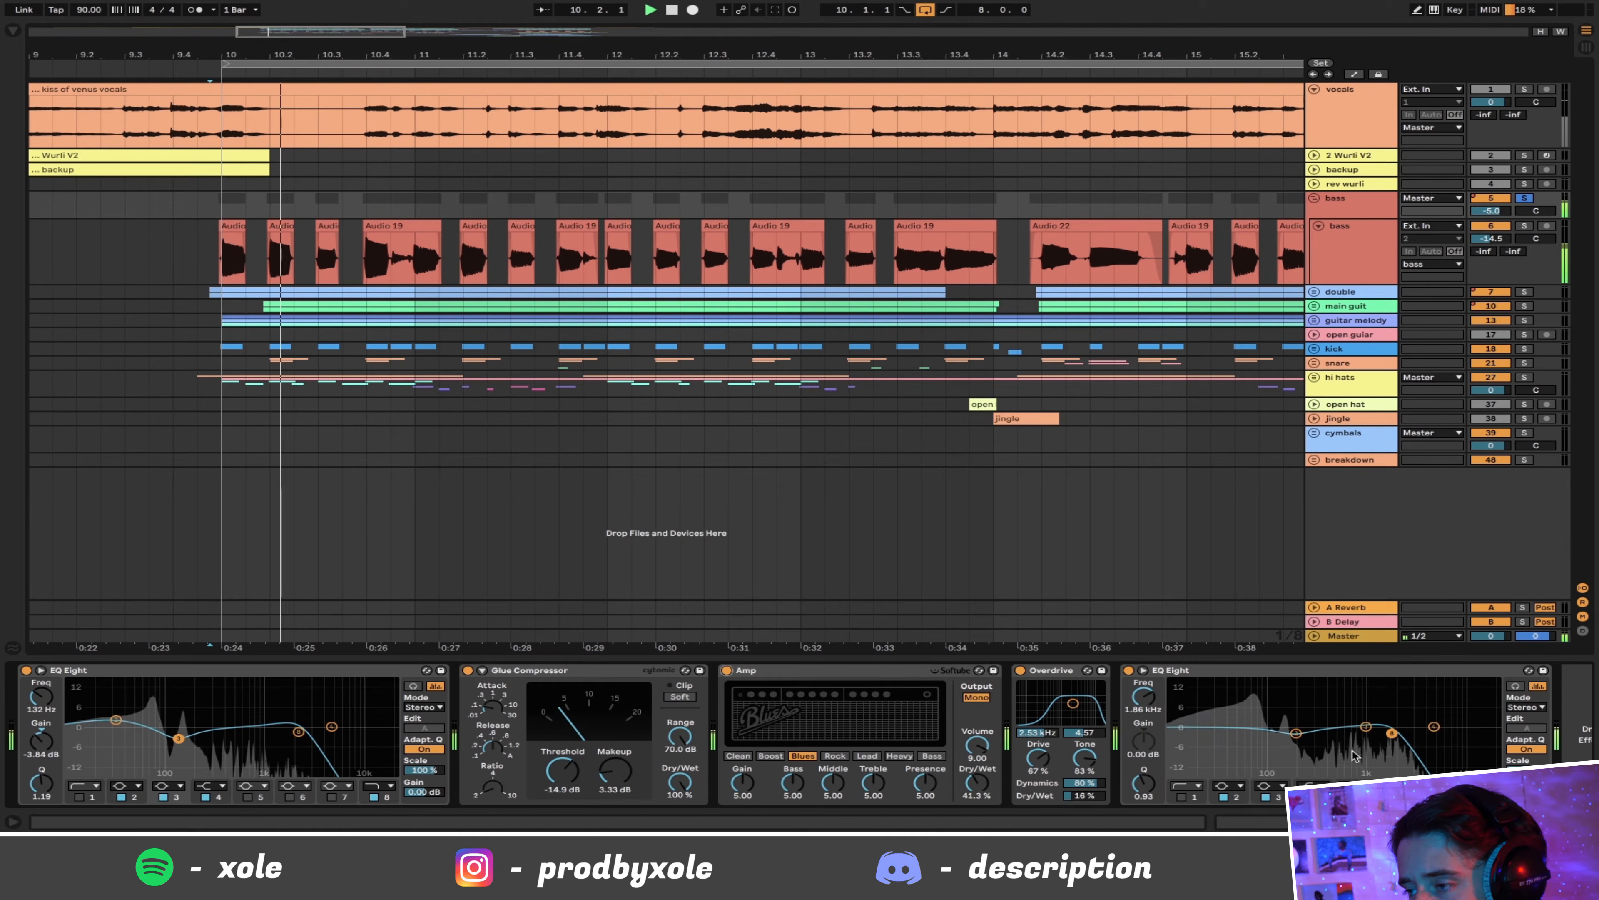
pyautogui.press('space')
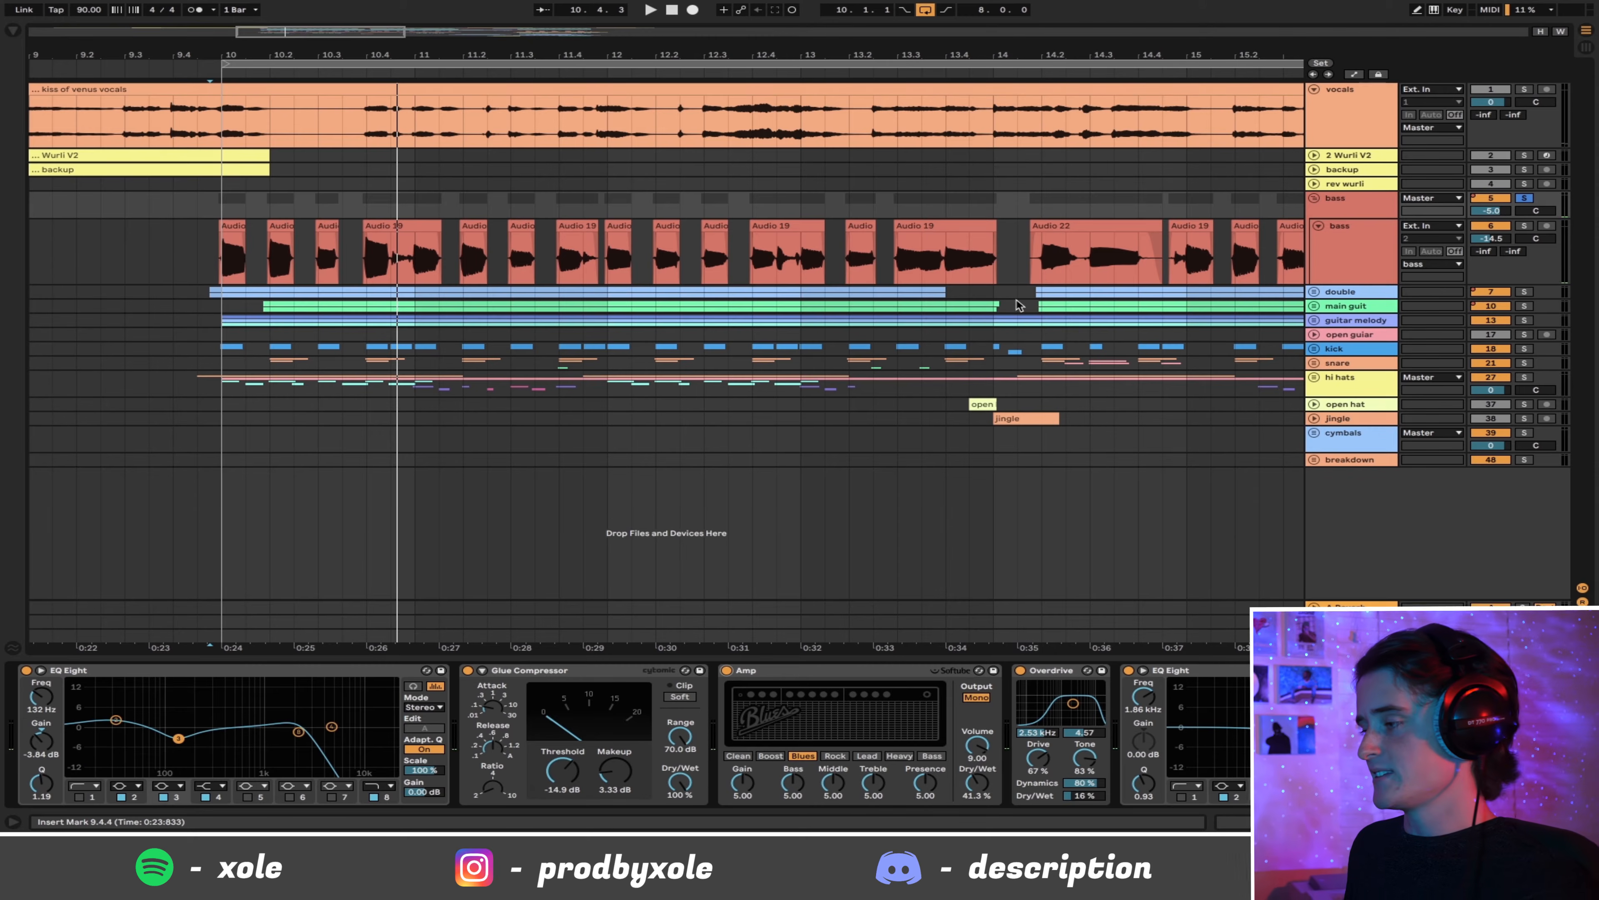
# Step: Unfold the double guitar group, collapse its guit r track, and play the soloed group from 9.4.1
pyautogui.click(173, 291)
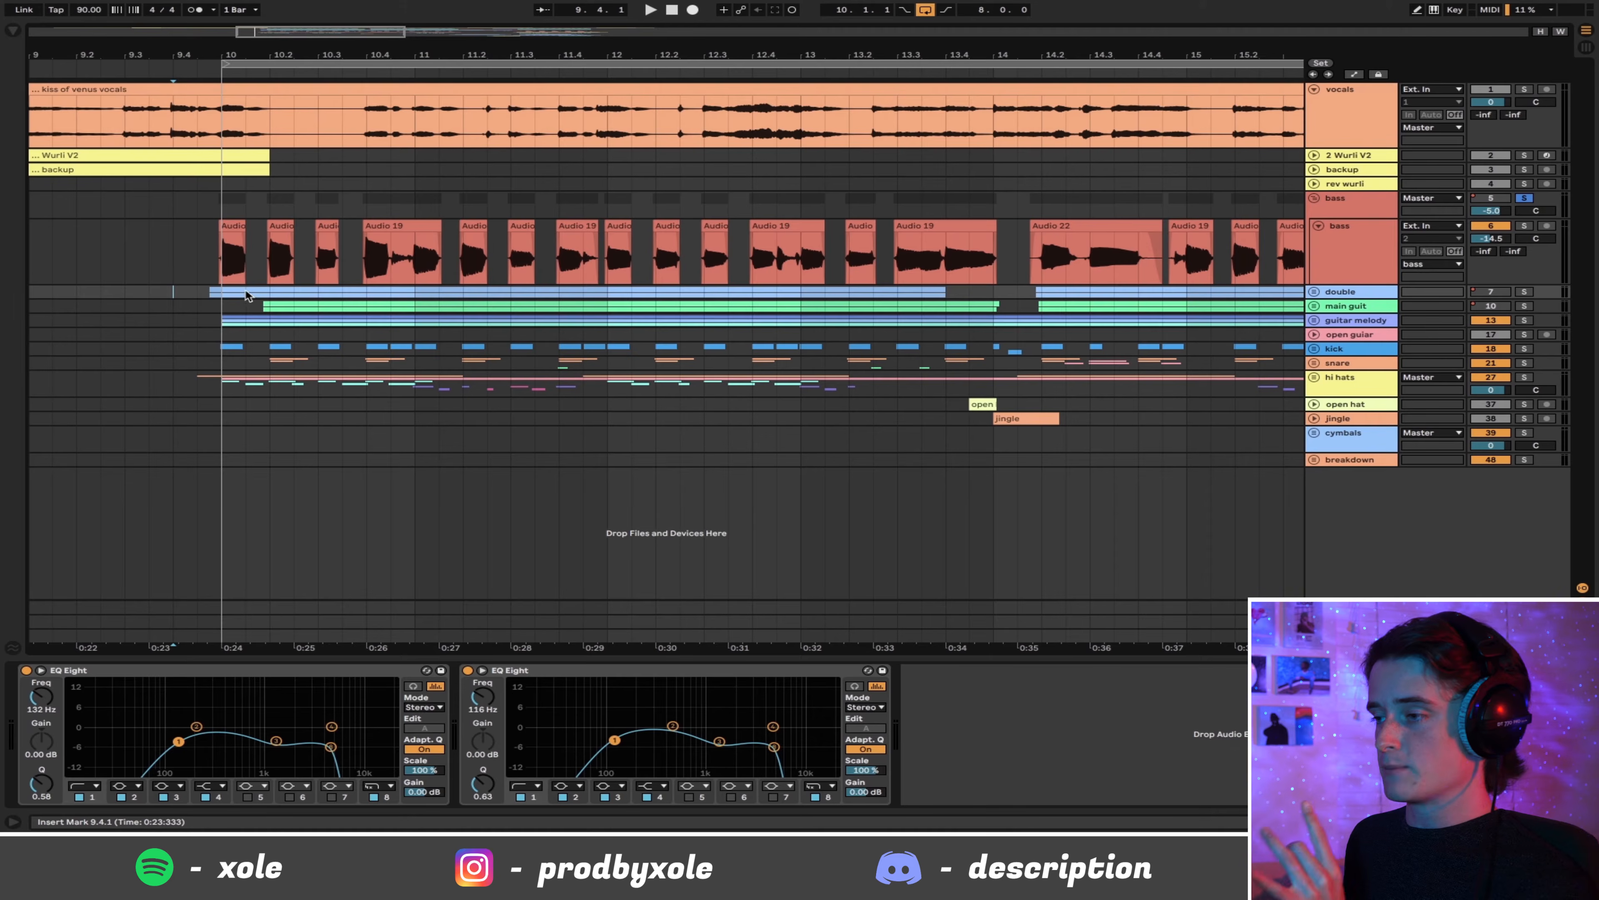
pyautogui.click(1314, 291)
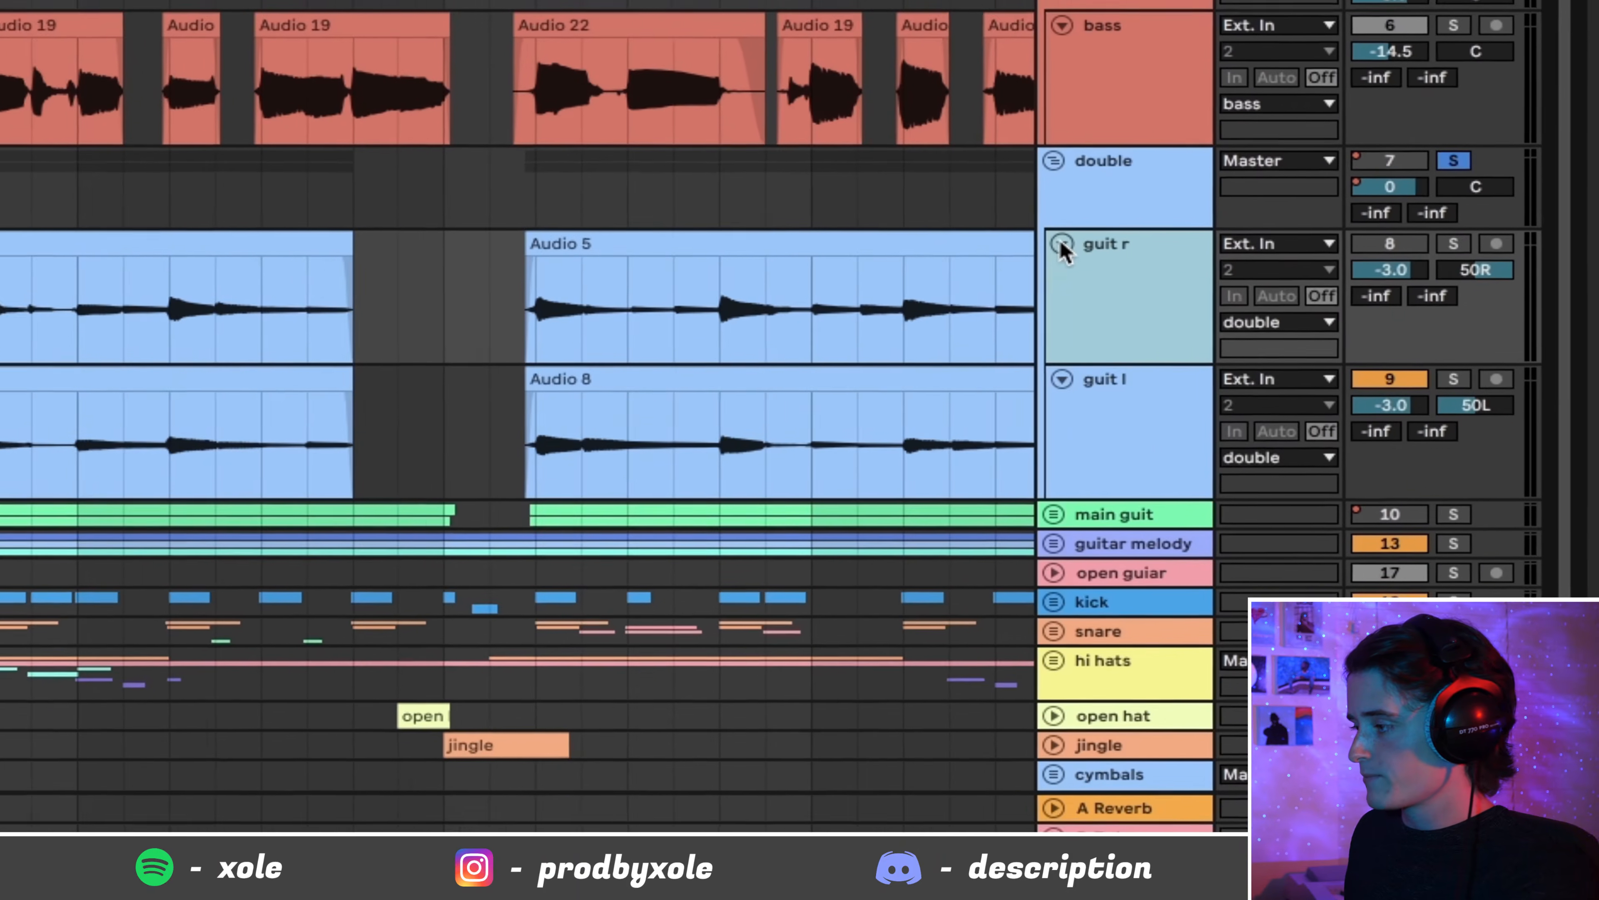
pyautogui.click(1317, 332)
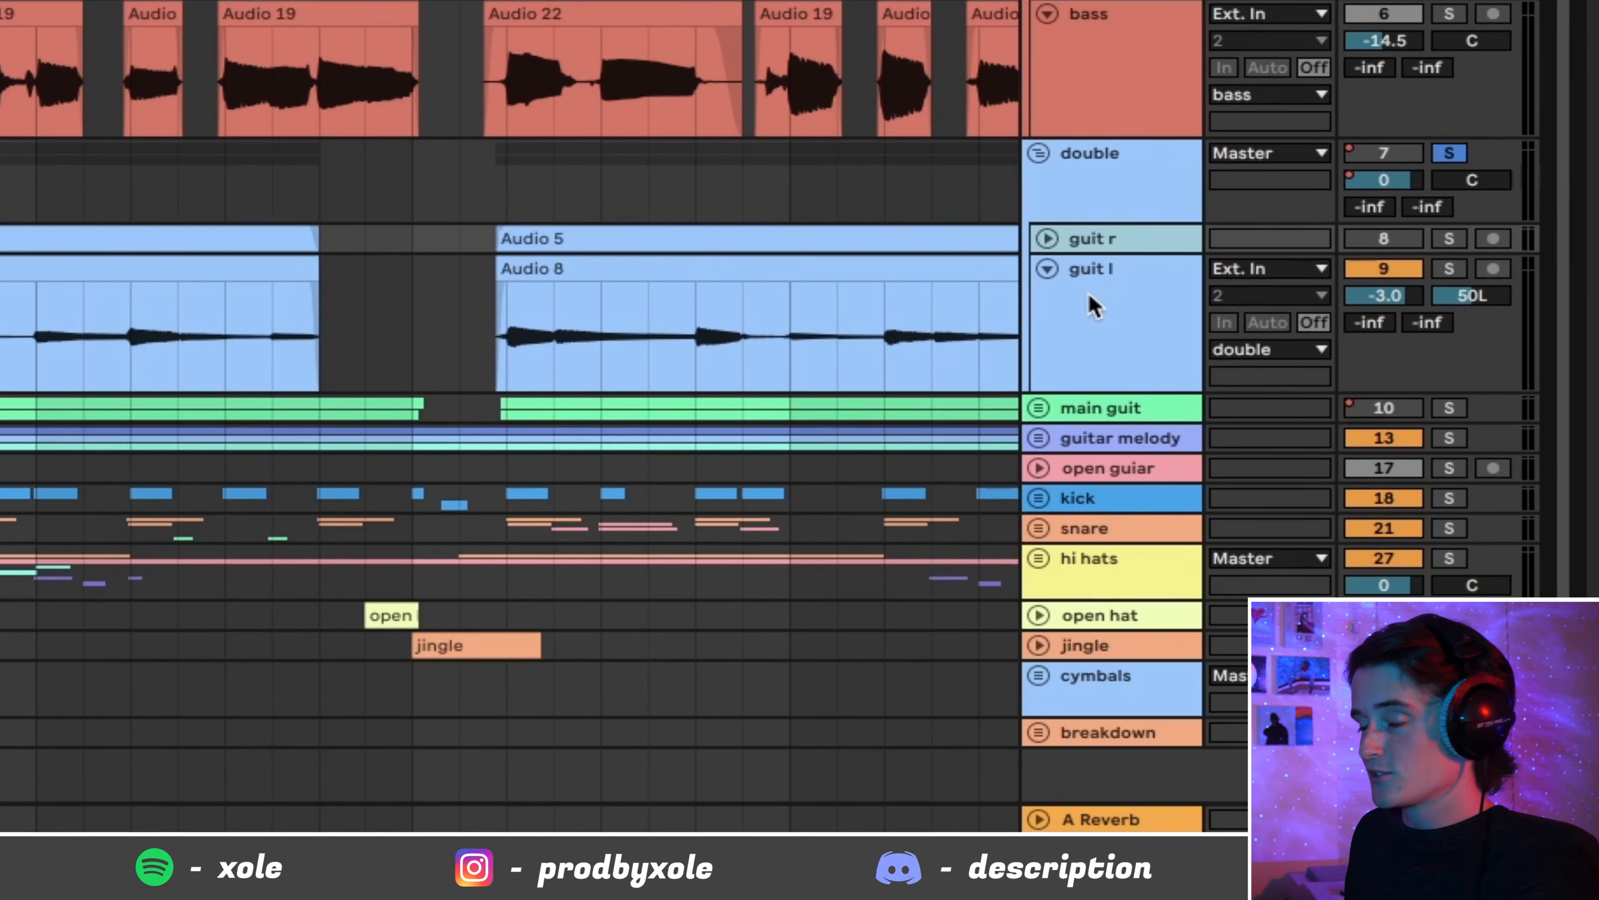
pyautogui.click(1096, 312)
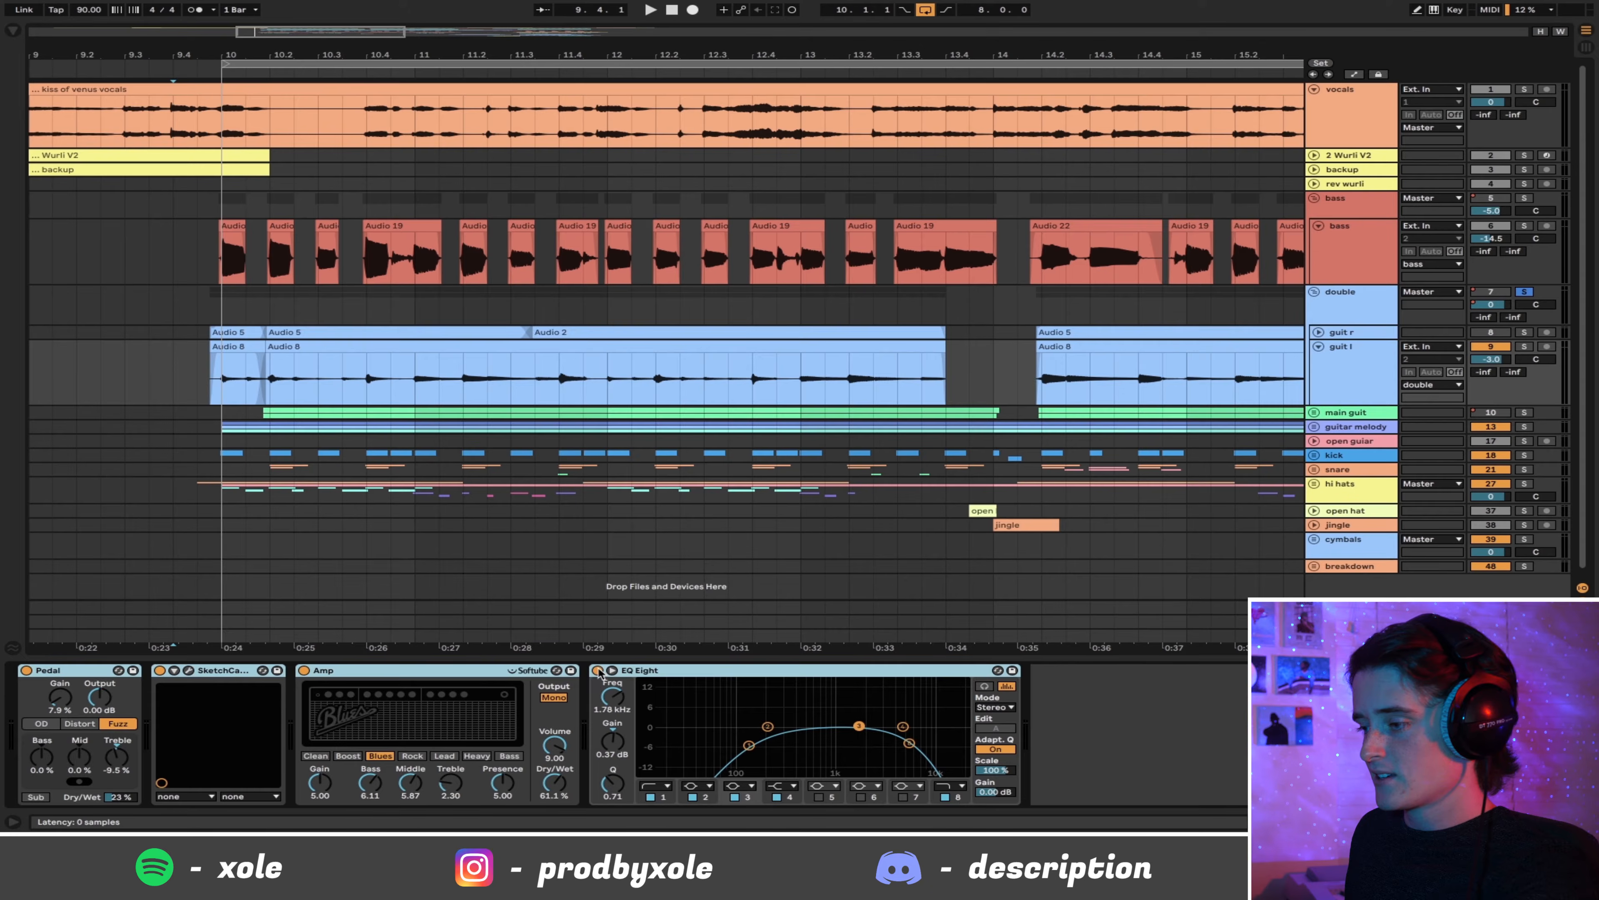
pyautogui.click(1513, 317)
pyautogui.press('space')
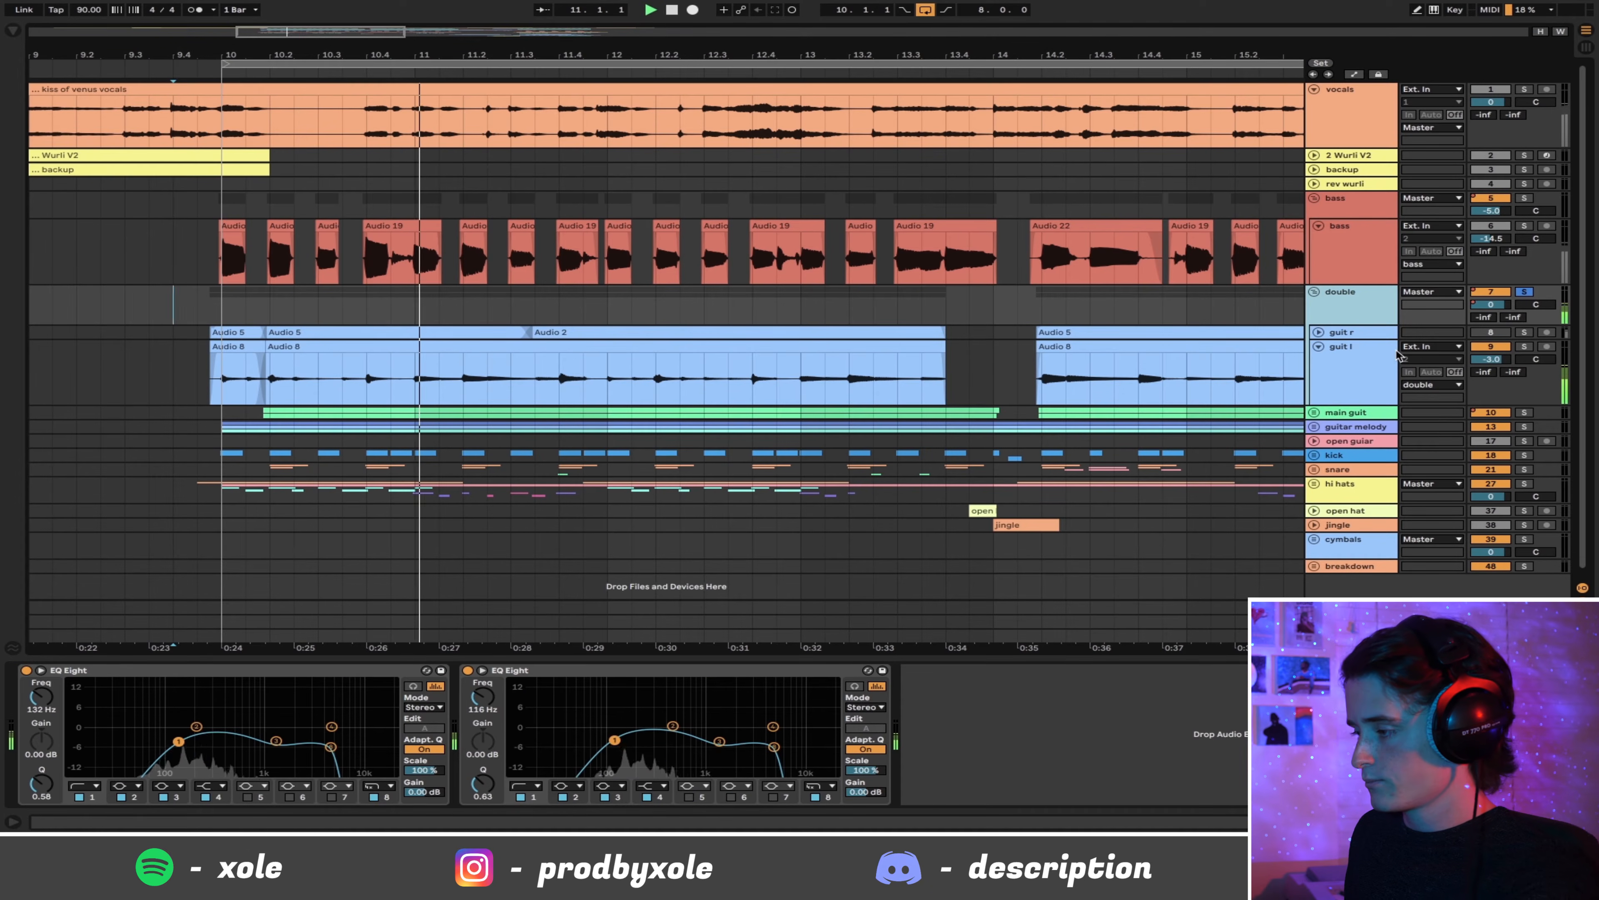
# Step: Examine the Pedal, SketchCassette and Amp devices in the guit l track's effect chain
pyautogui.click(1370, 365)
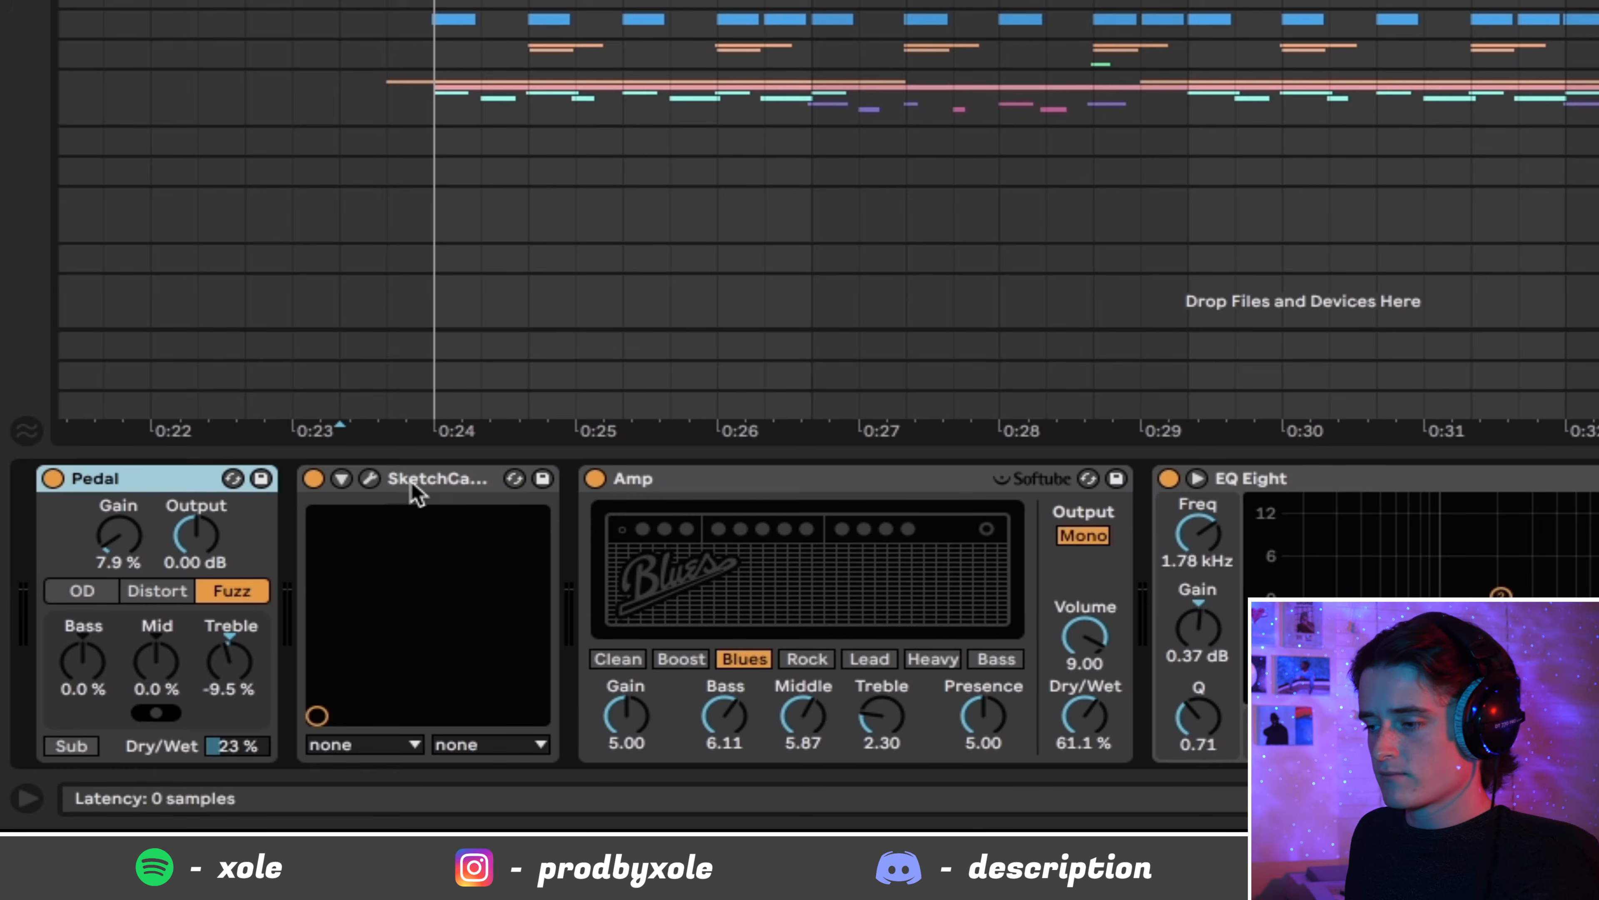
pyautogui.click(386, 488)
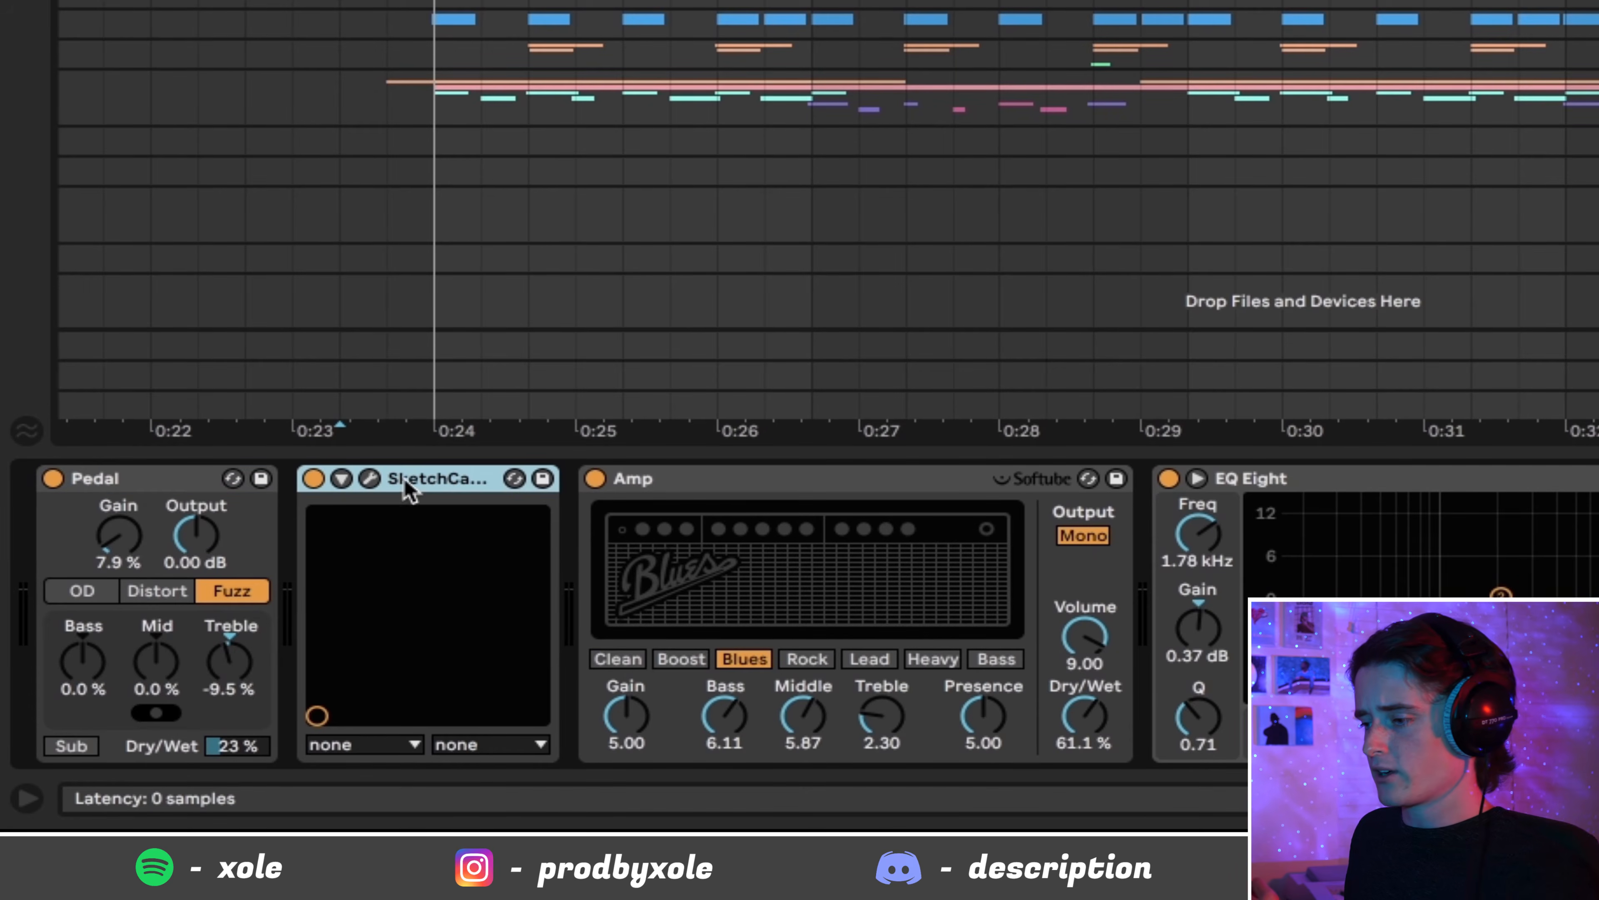
pyautogui.click(686, 490)
pyautogui.click(76, 479)
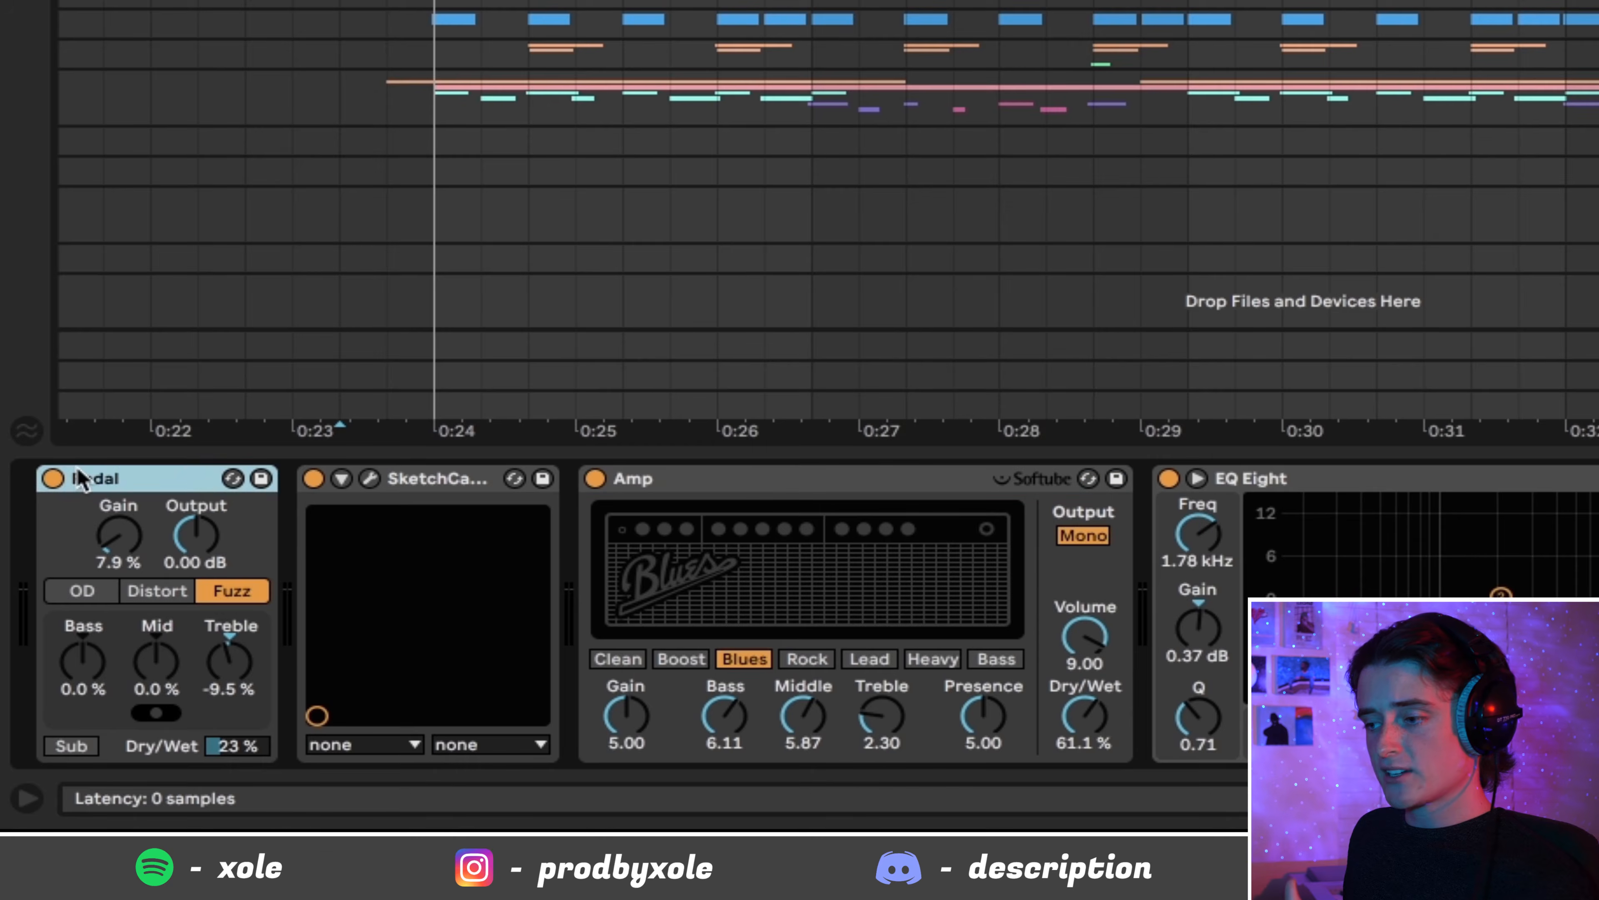
pyautogui.click(448, 480)
pyautogui.click(708, 488)
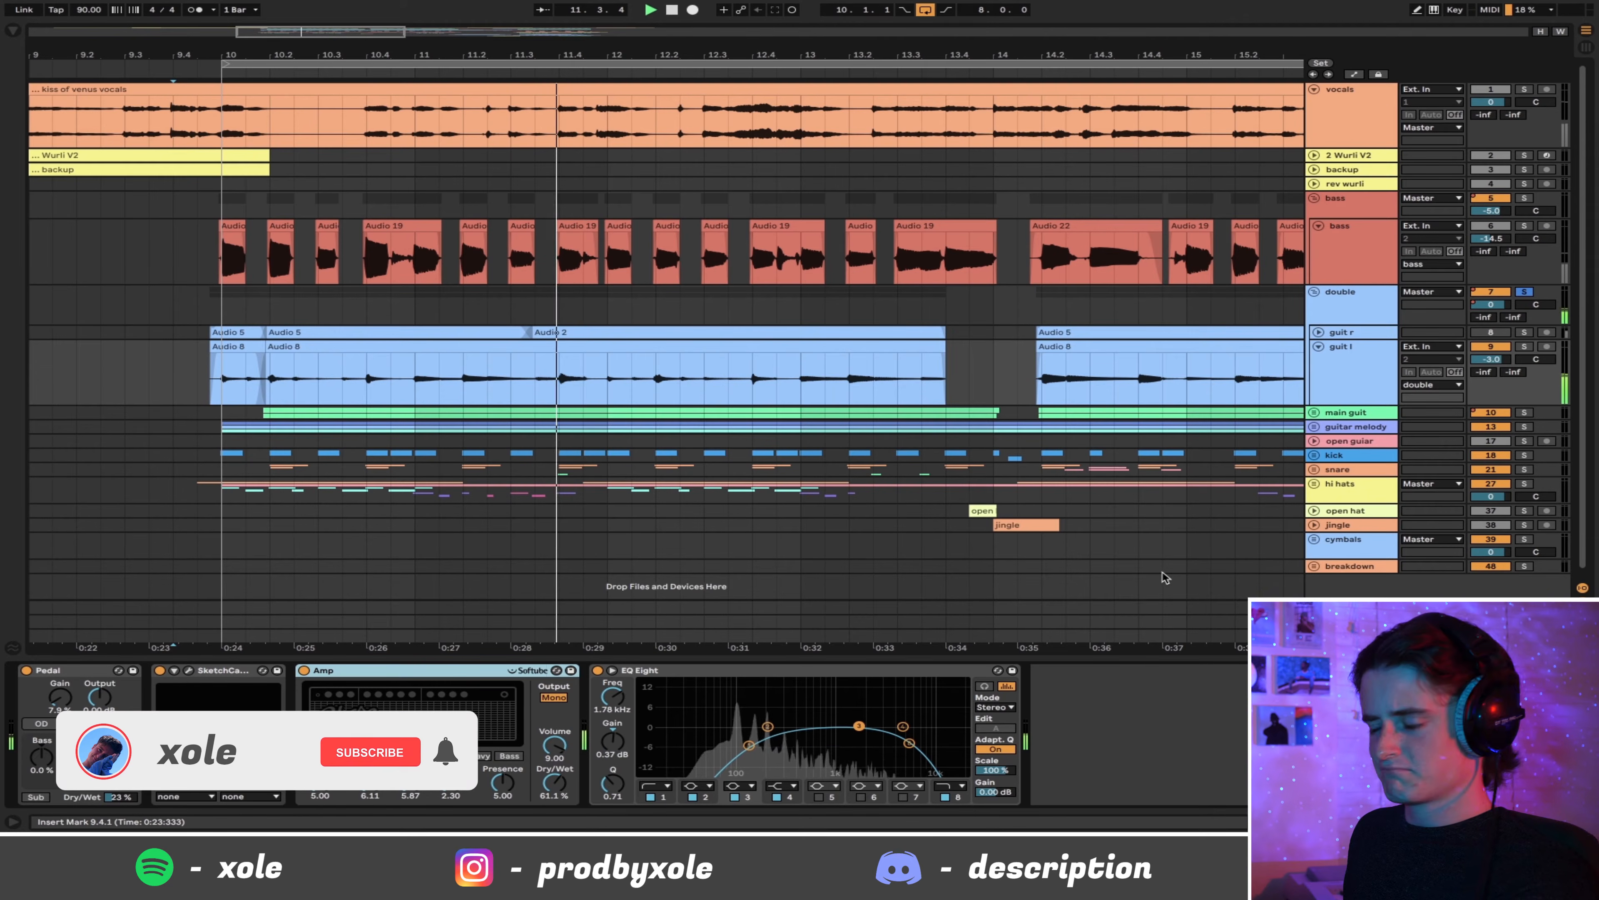
# Step: Stop playback, unfold the guit r track, highlight both double guitar takes and show guit r's effect chain
pyautogui.press('space')
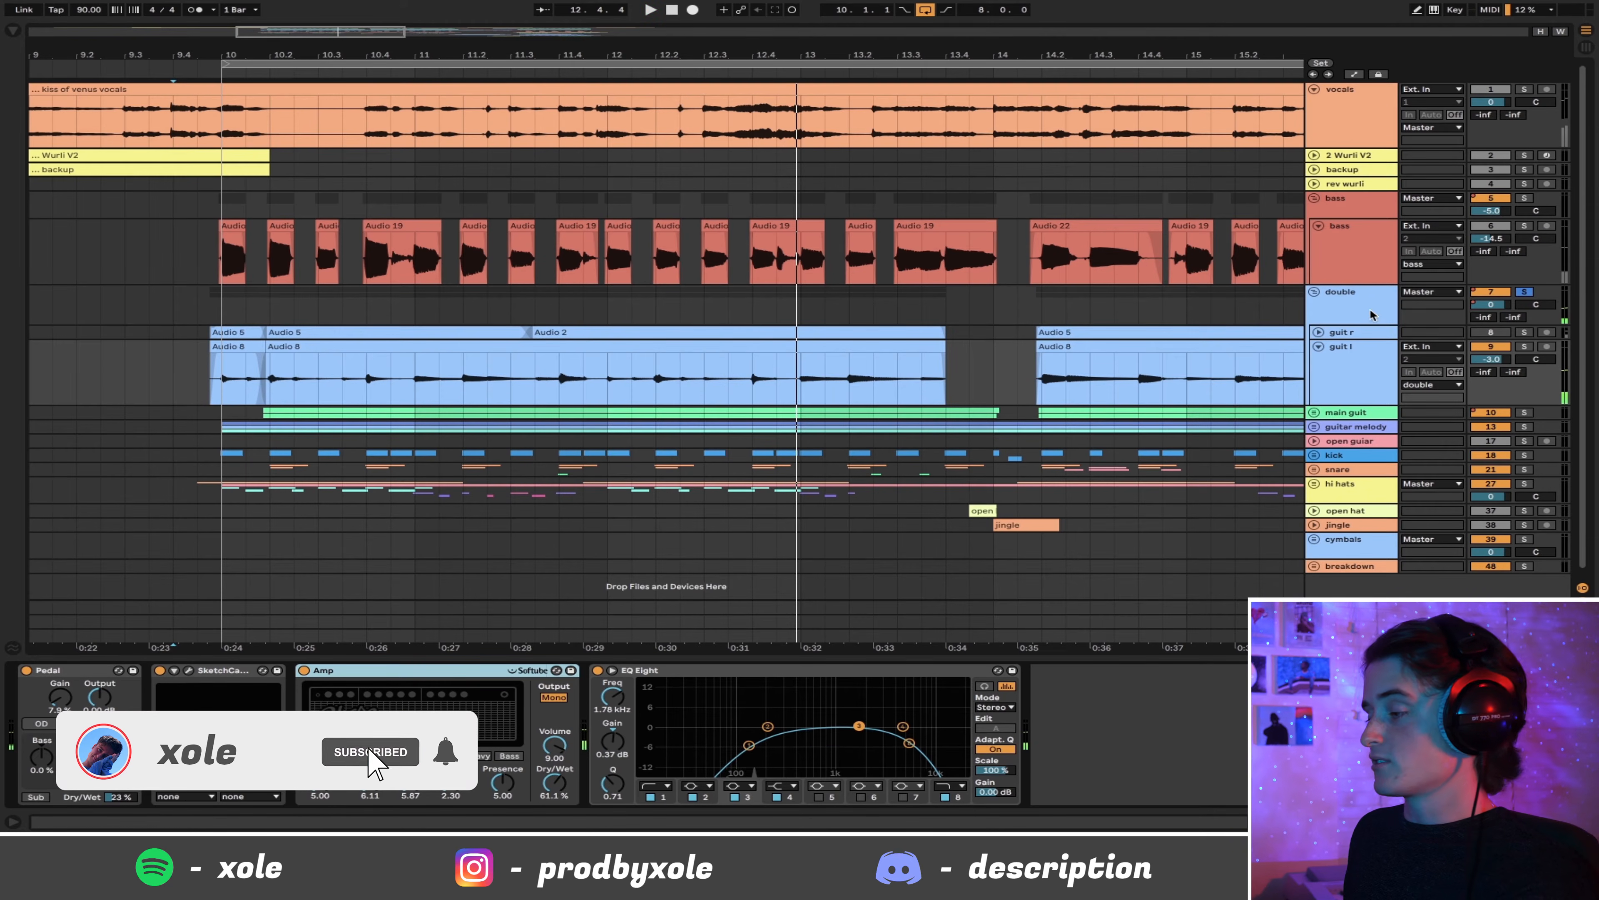
pyautogui.click(1319, 333)
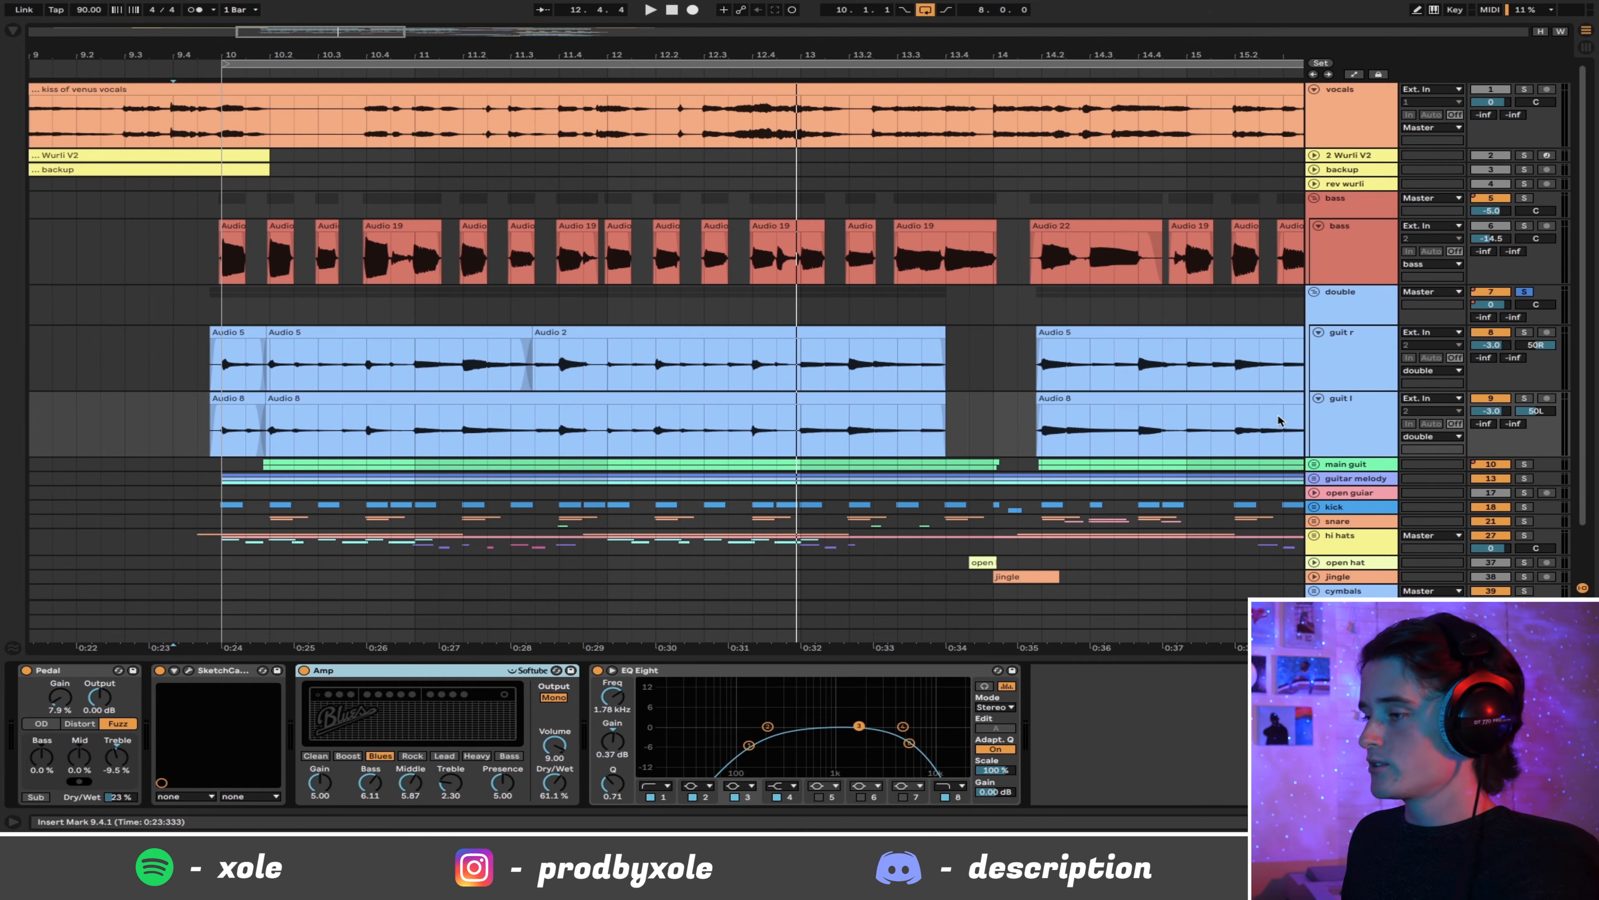
pyautogui.moveTo(159, 359); pyautogui.dragTo(992, 414)
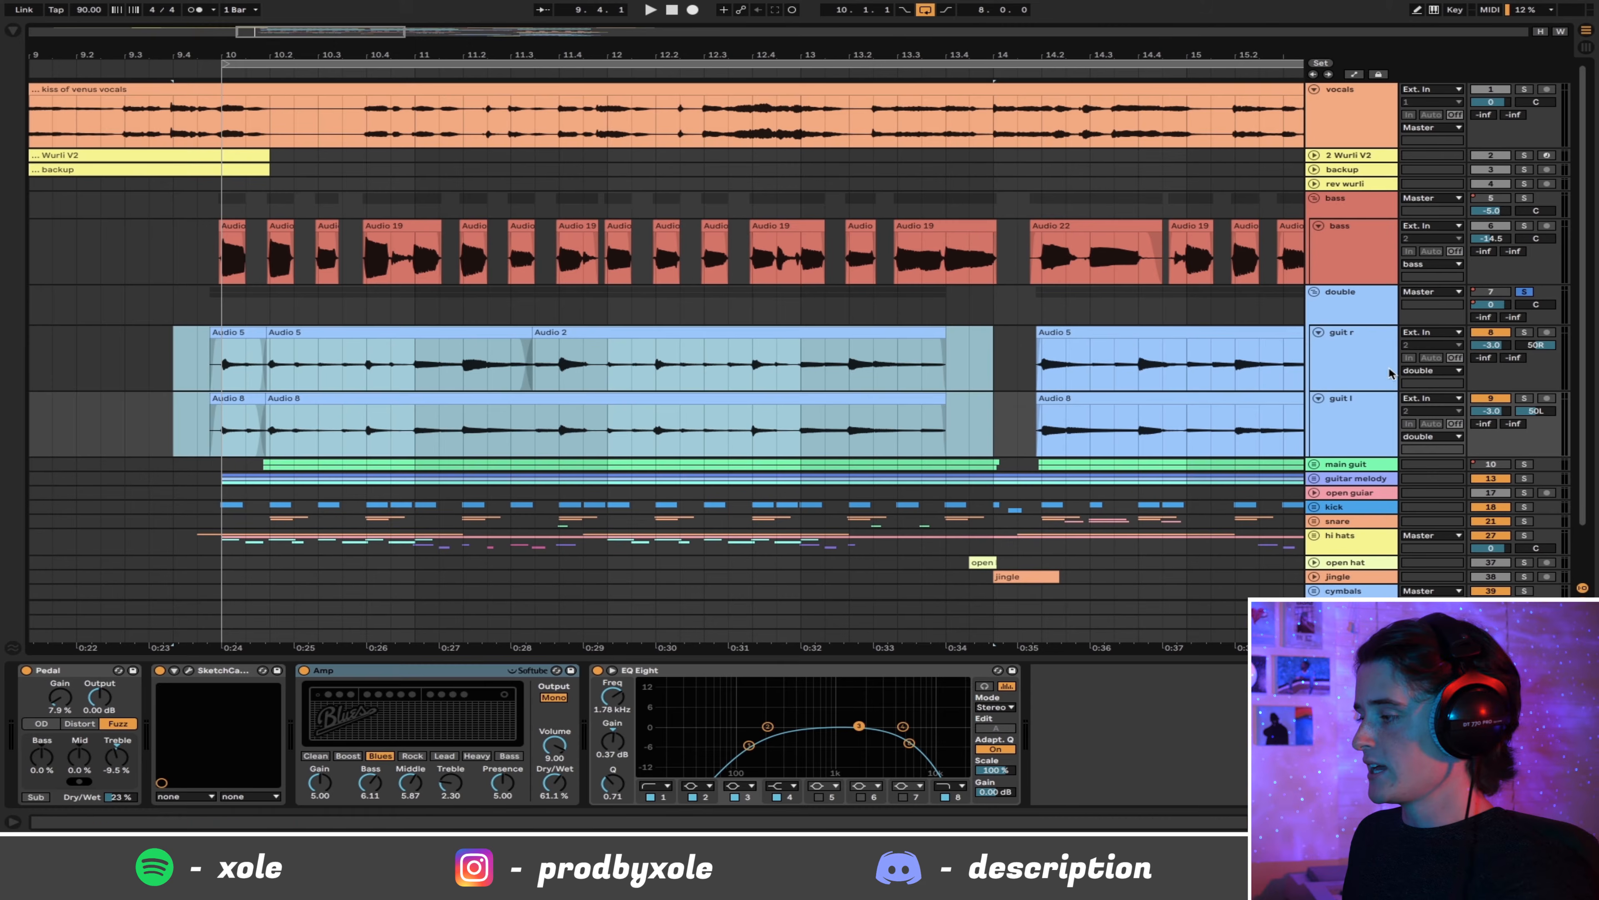
pyautogui.click(1360, 353)
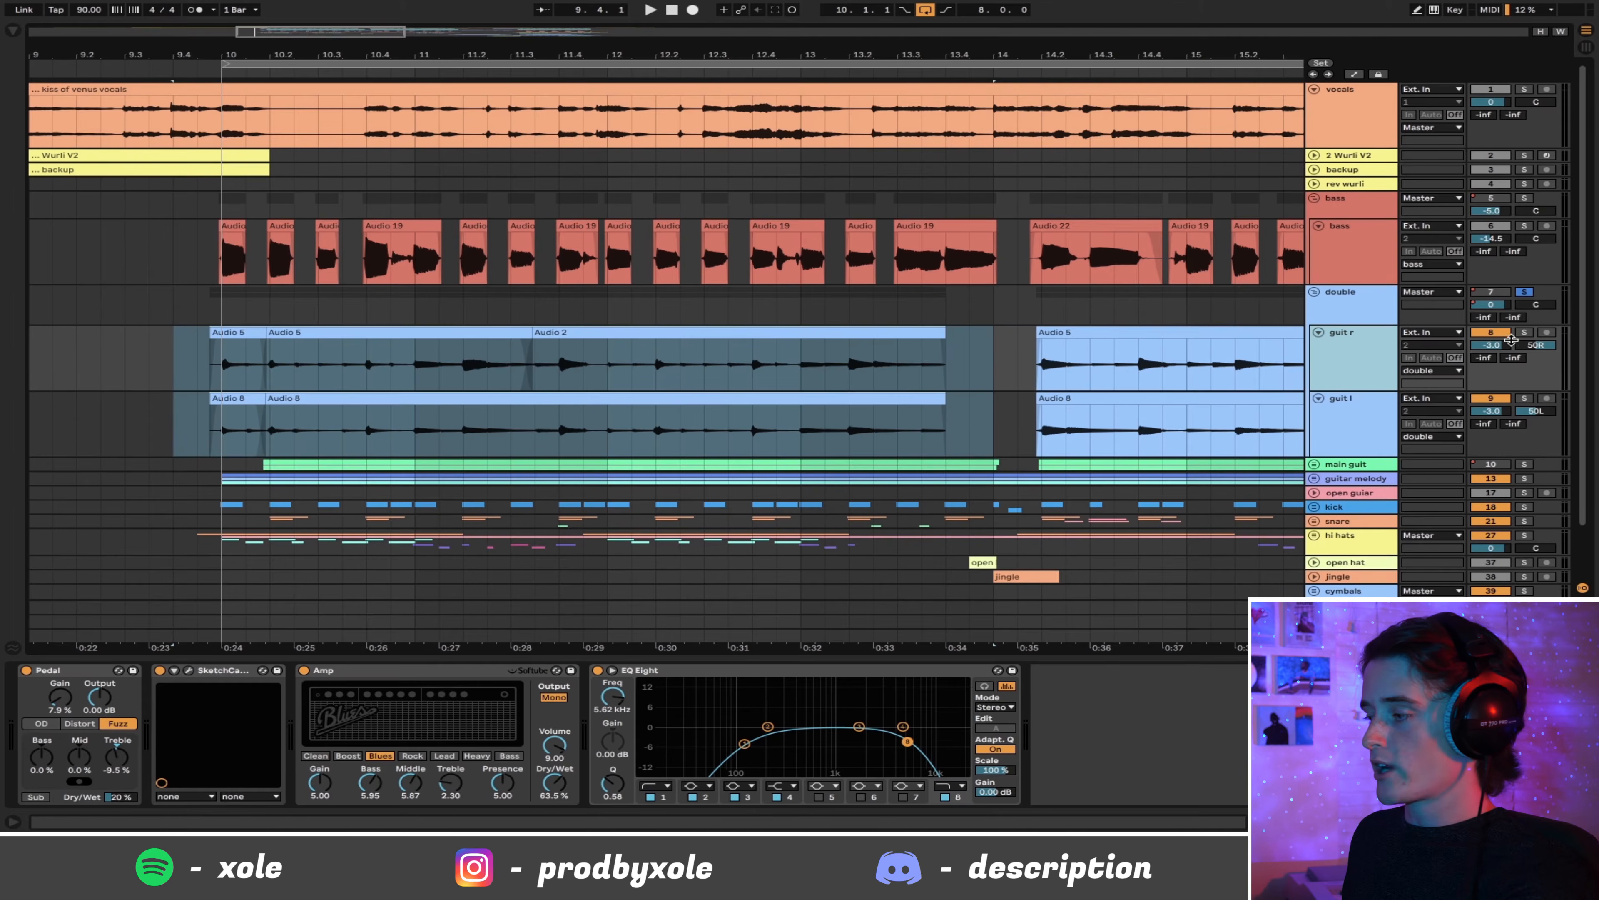
# Step: Play the soloed double guitars with the bass, adding the snare and kick groups to the solo during playback
pyautogui.press('space')
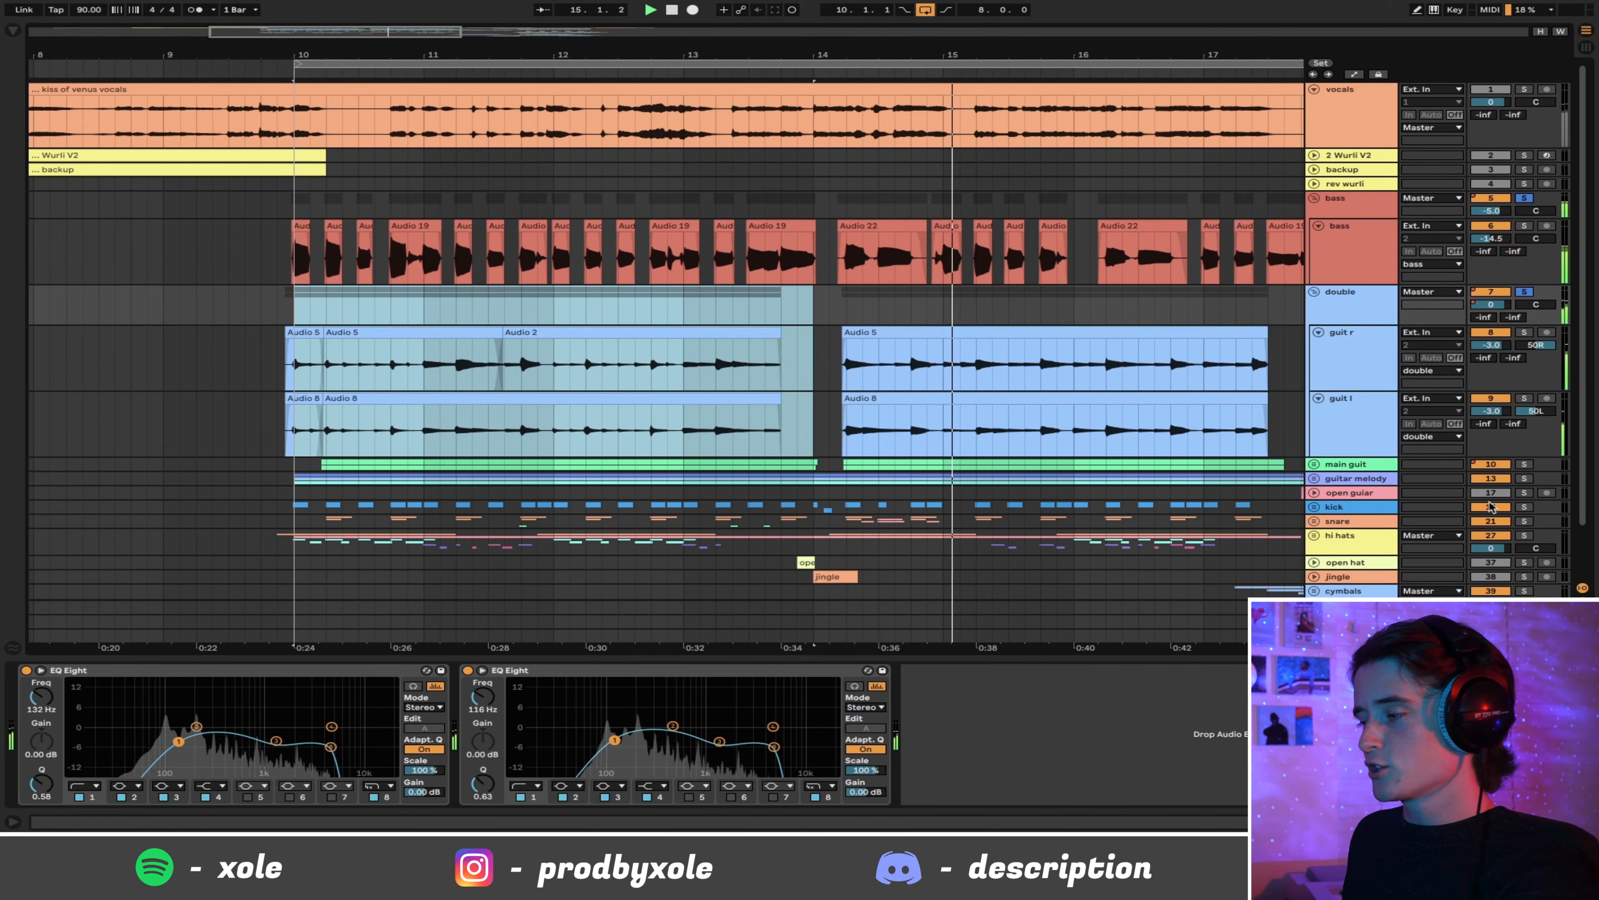
pyautogui.click(1524, 521)
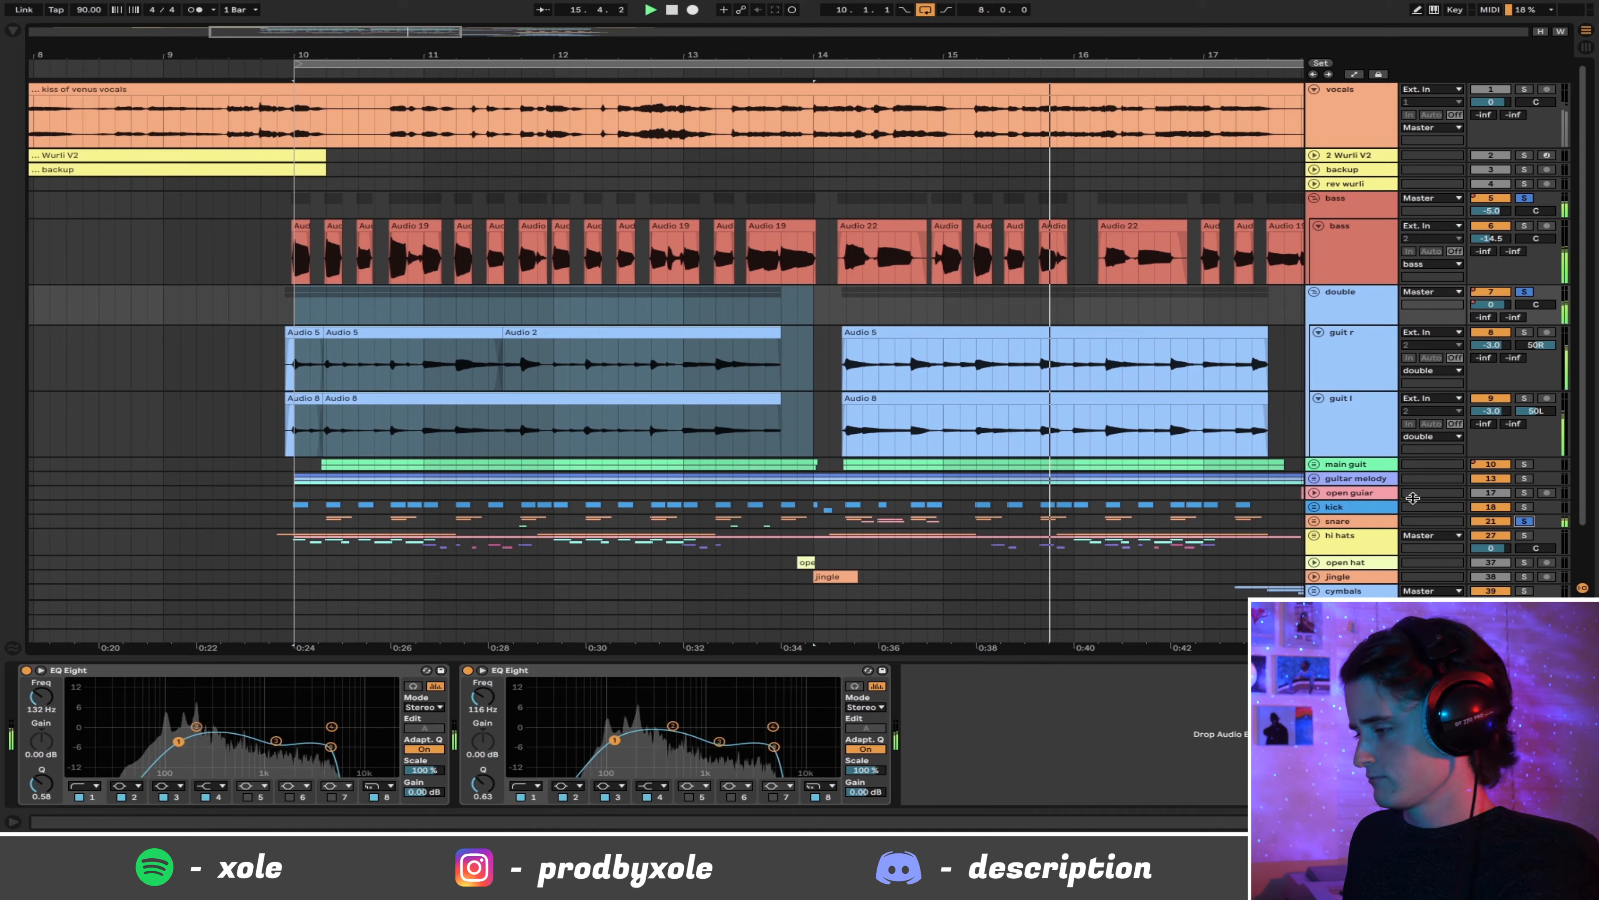
pyautogui.click(1526, 508)
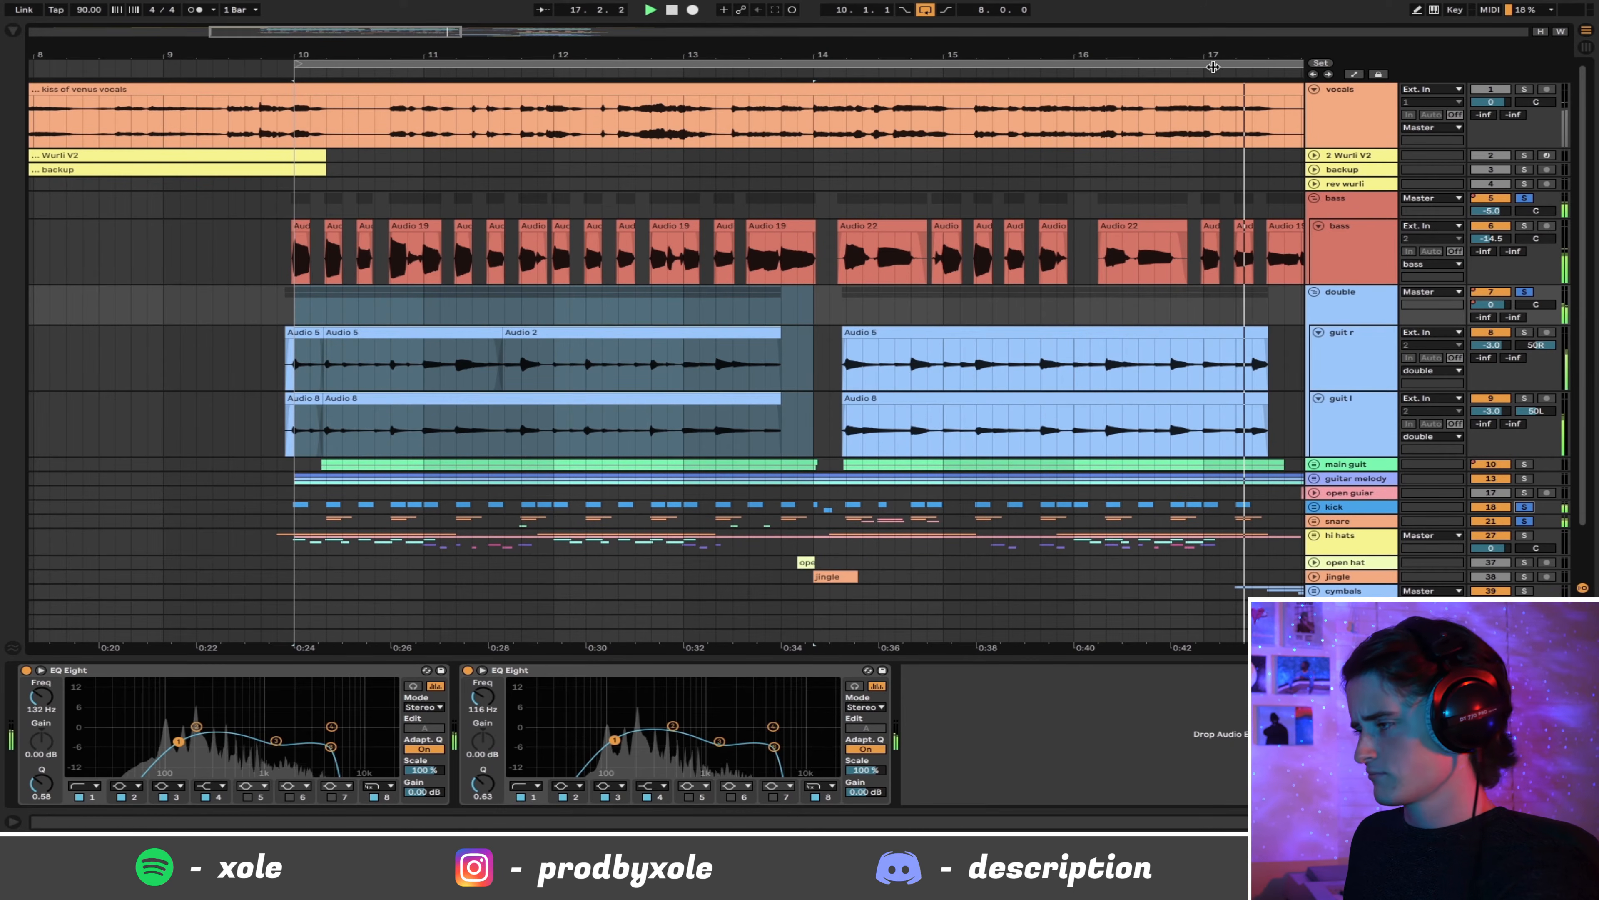
pyautogui.moveTo(1215, 56); pyautogui.dragTo(971, 53)
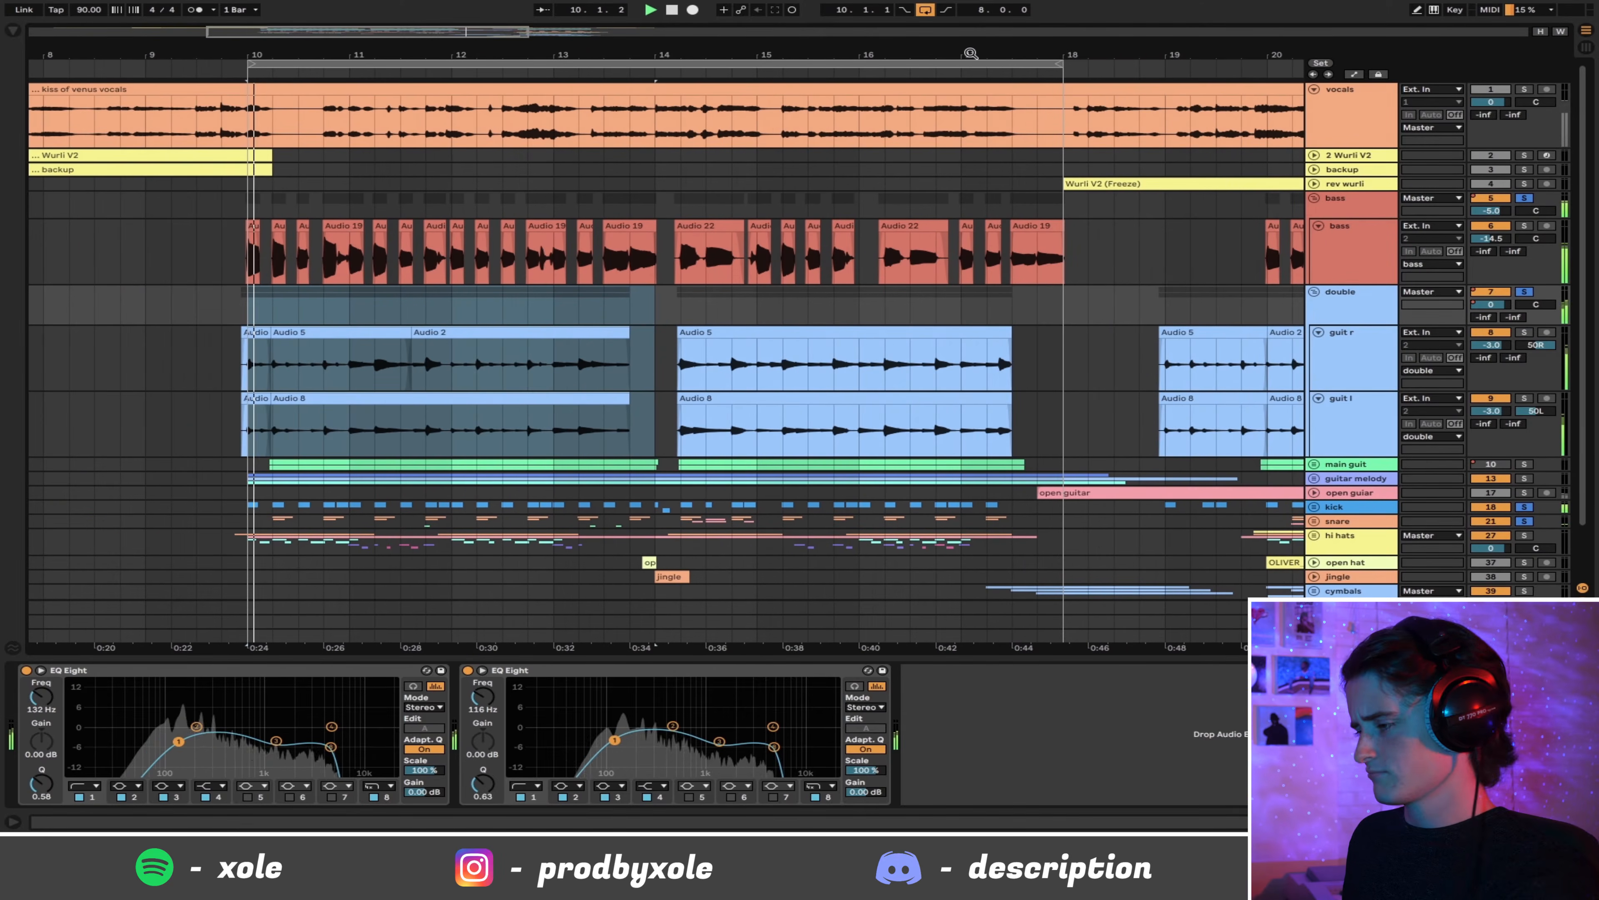
pyautogui.click(246, 309)
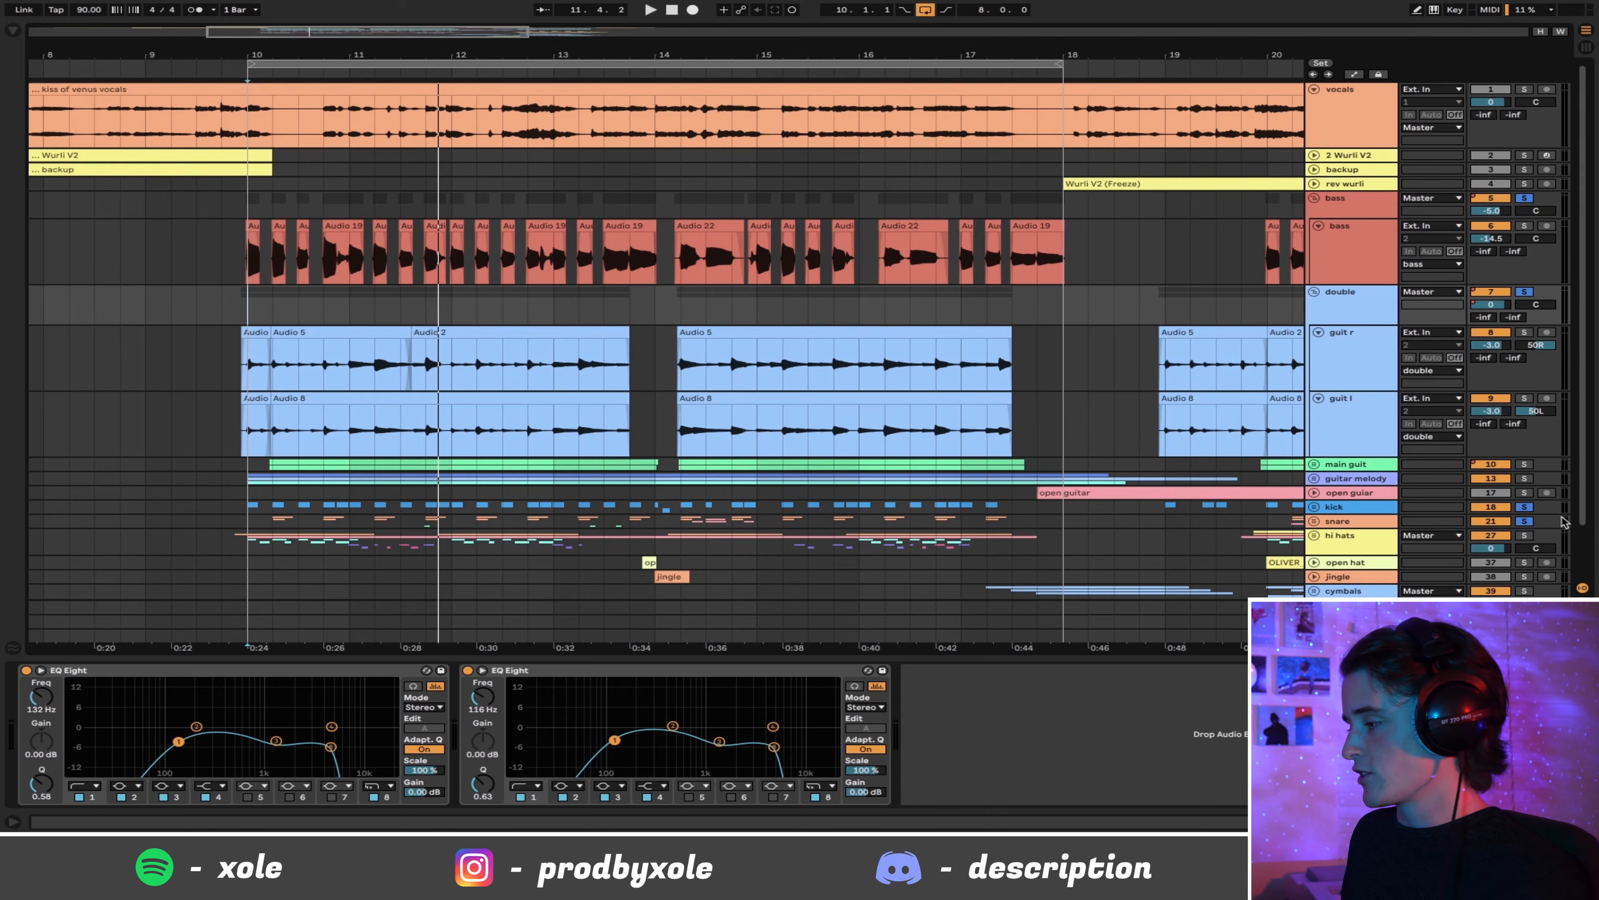
# Step: Clear the solos, fold the double and bass groups, and unfold main guit with its clips highlighted from bar 10 to 18
pyautogui.click(1524, 521)
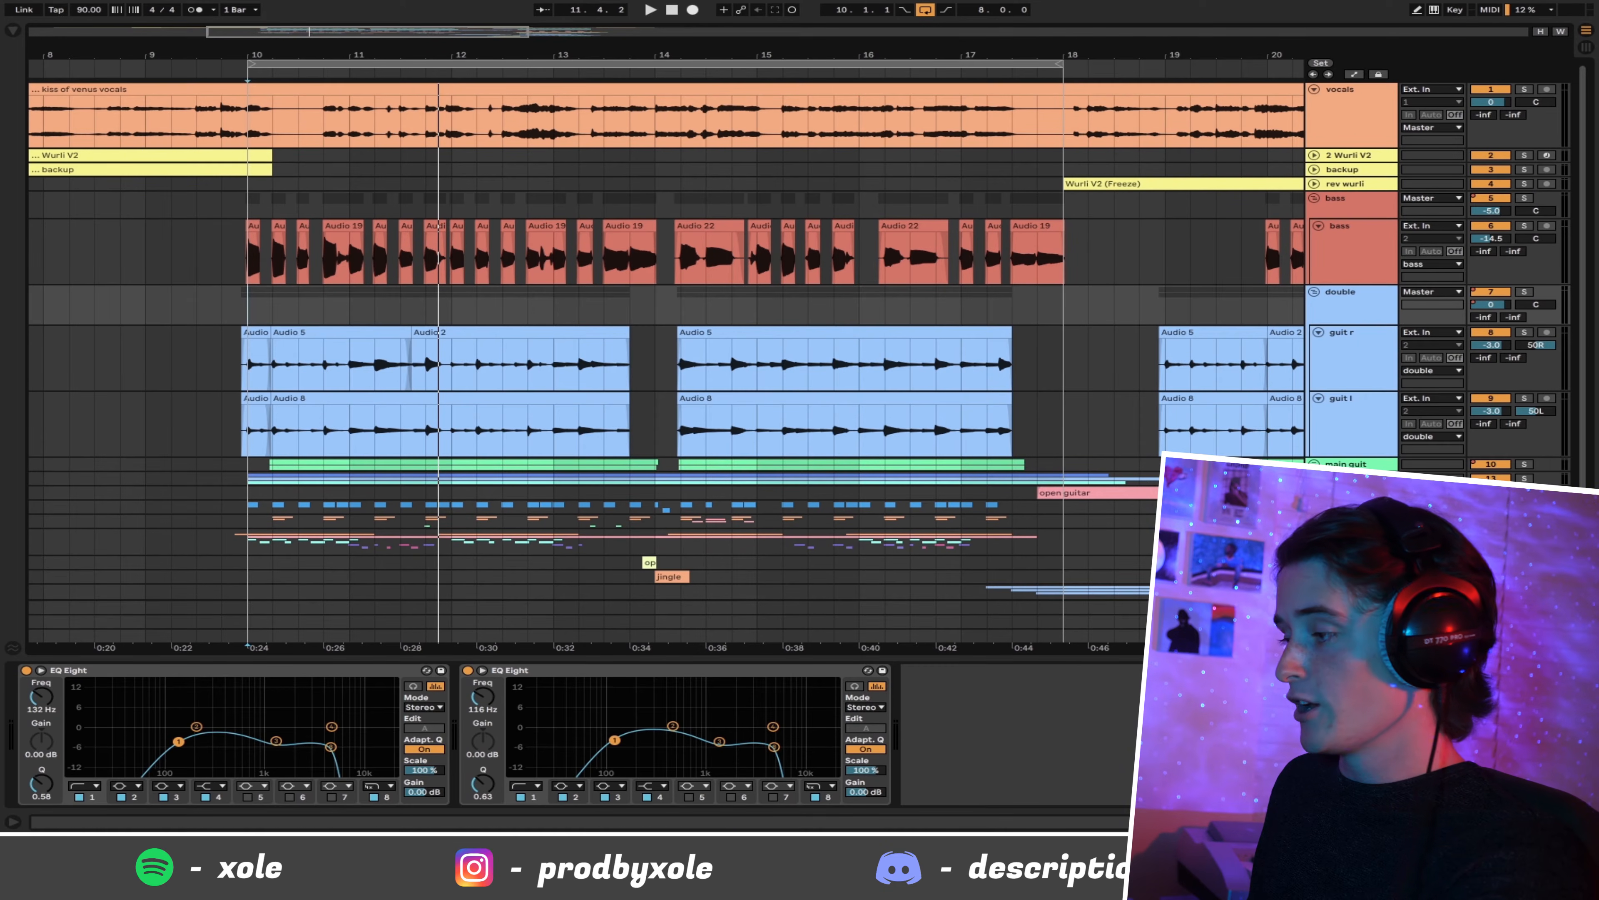
pyautogui.click(1314, 291)
pyautogui.click(1314, 198)
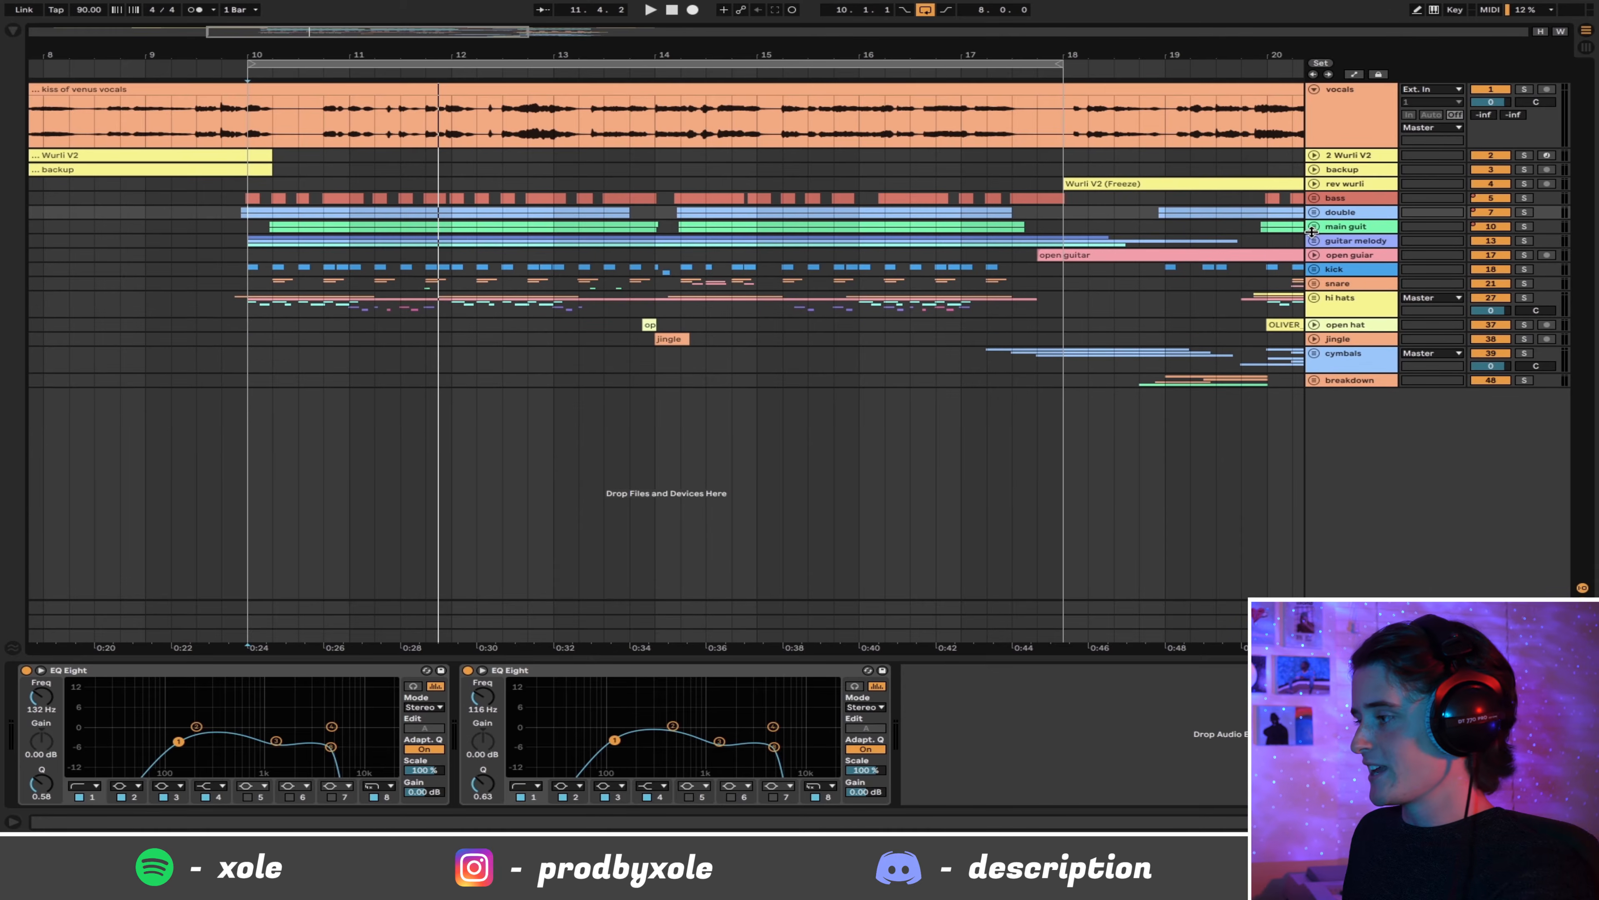
pyautogui.click(1314, 227)
pyautogui.moveTo(246, 306); pyautogui.dragTo(1063, 378)
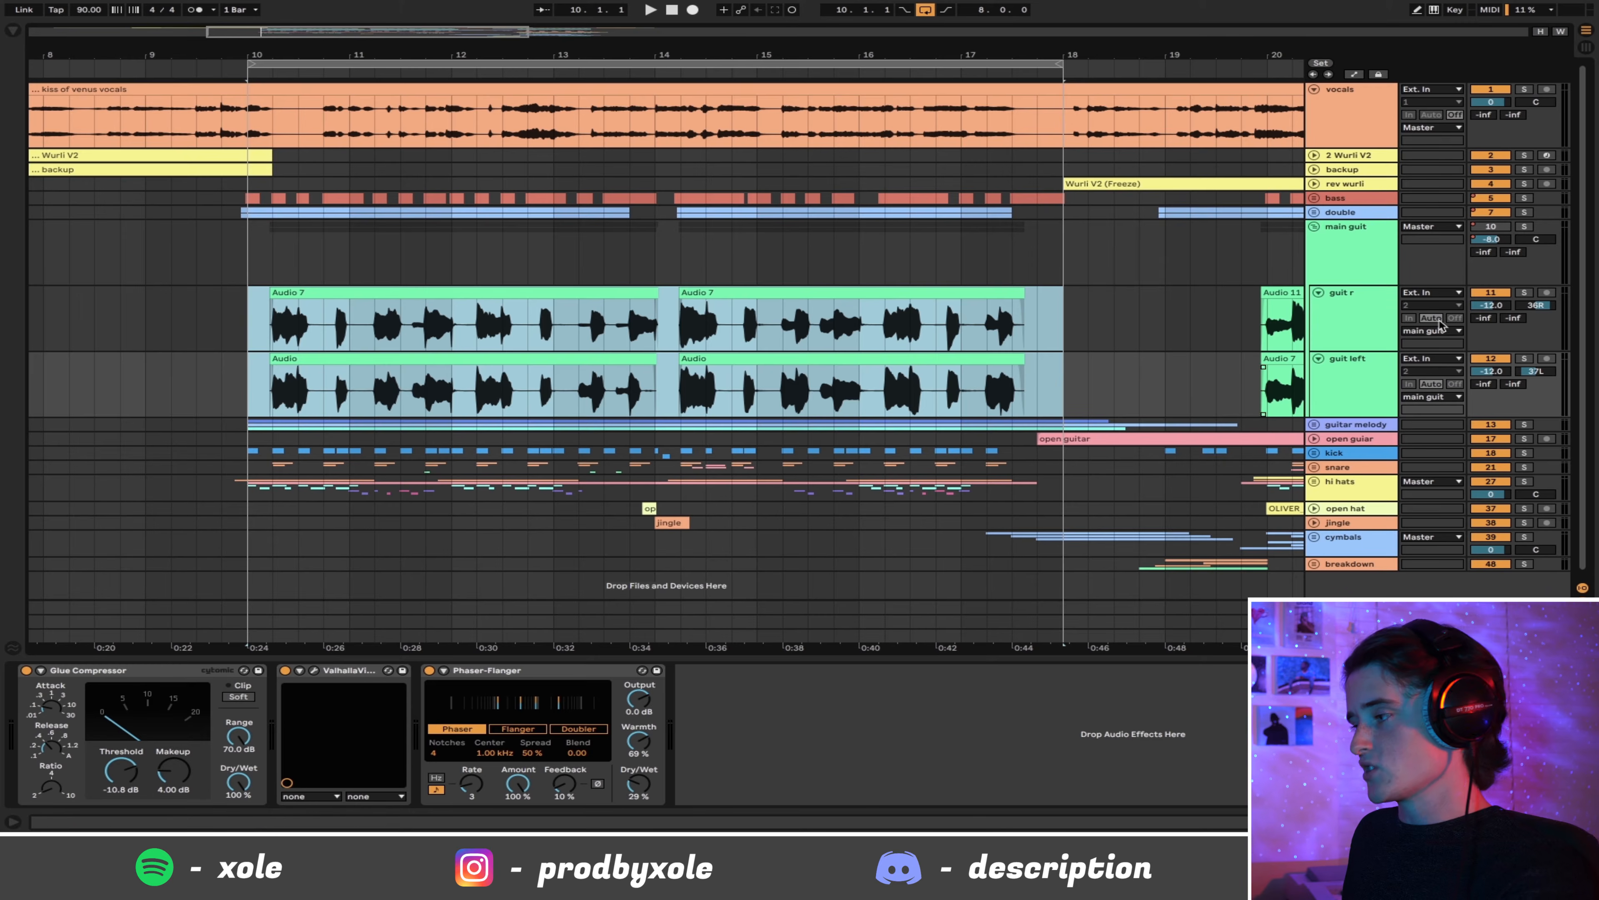
# Step: Compare with the double group's takes, then solo main guit, play it from 10.1.1 and select guit r's Phaser-Flanger
pyautogui.click(1314, 212)
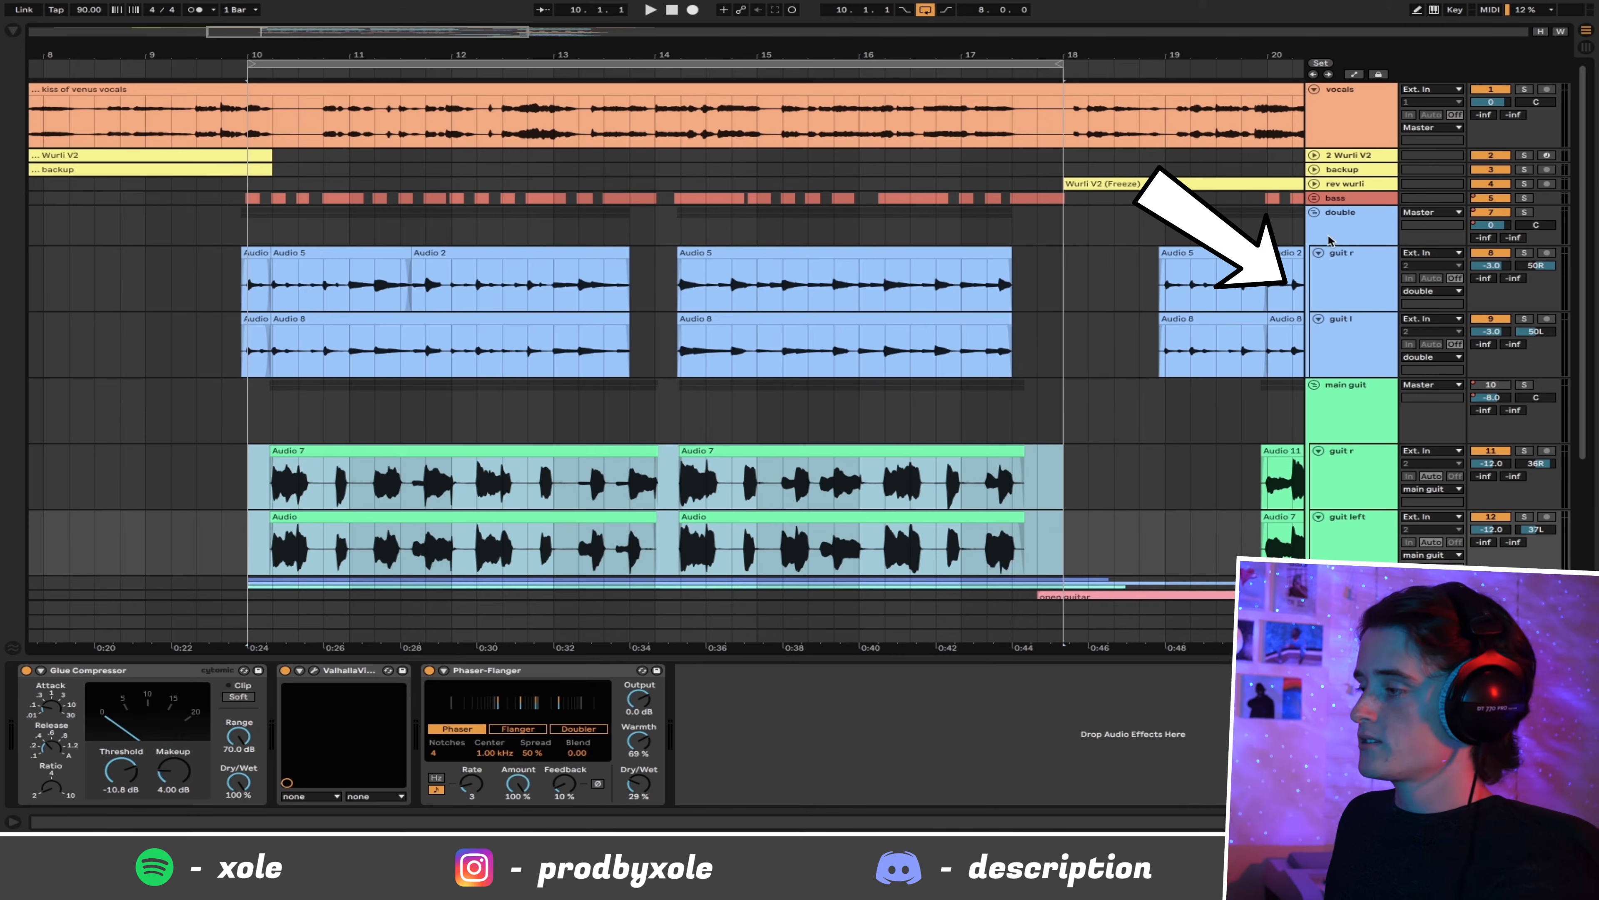
pyautogui.click(1314, 212)
pyautogui.click(1526, 227)
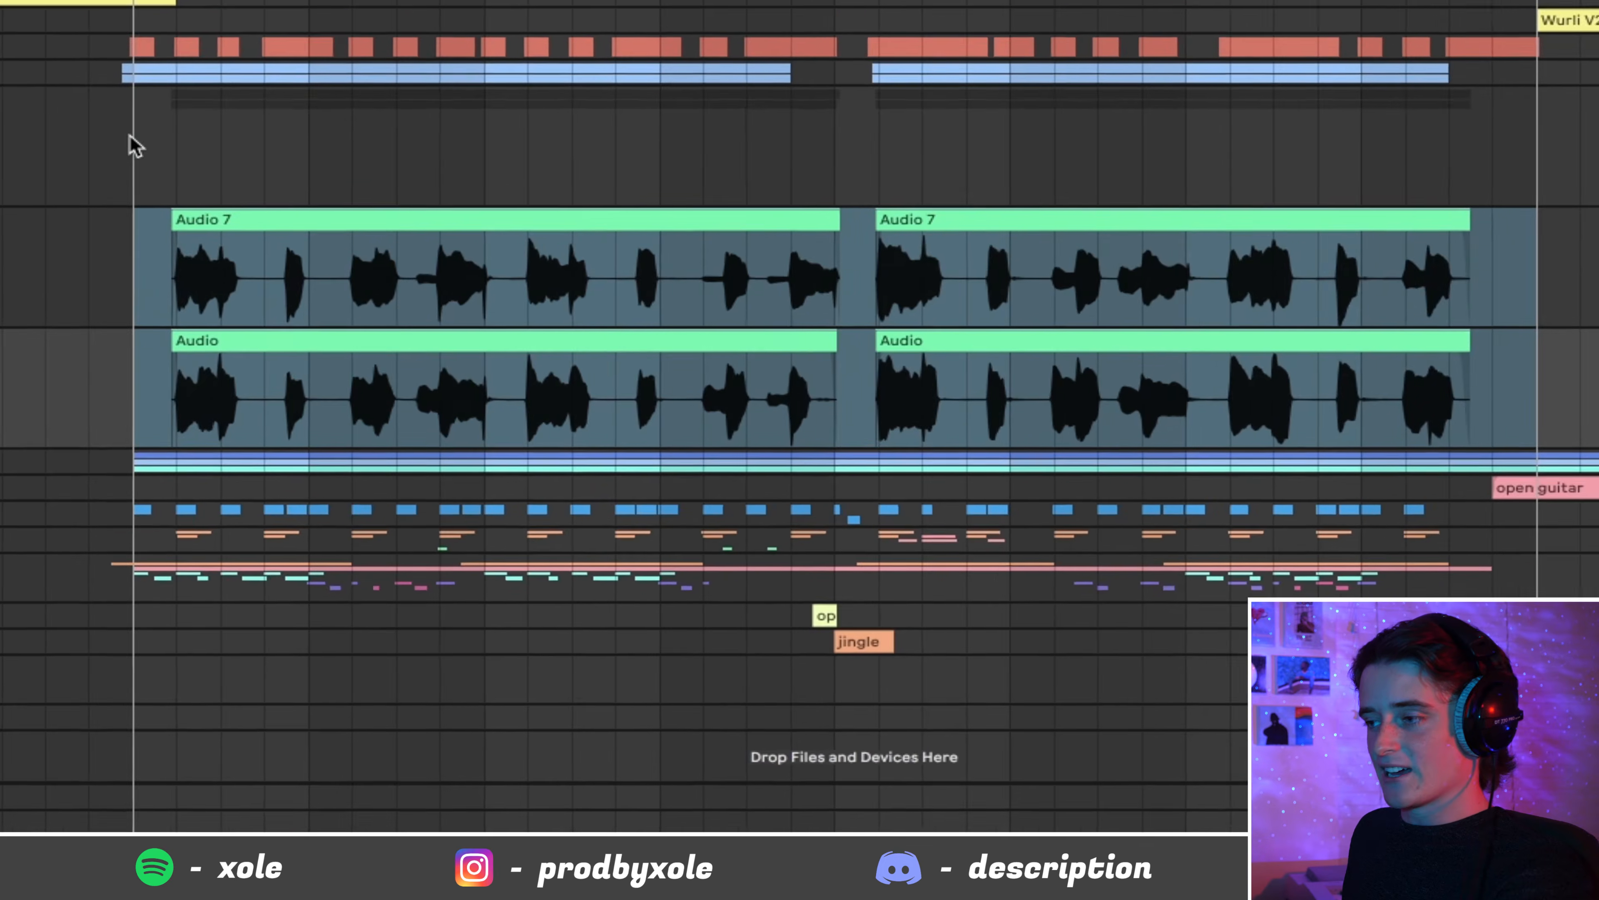
pyautogui.click(248, 246)
pyautogui.press('space')
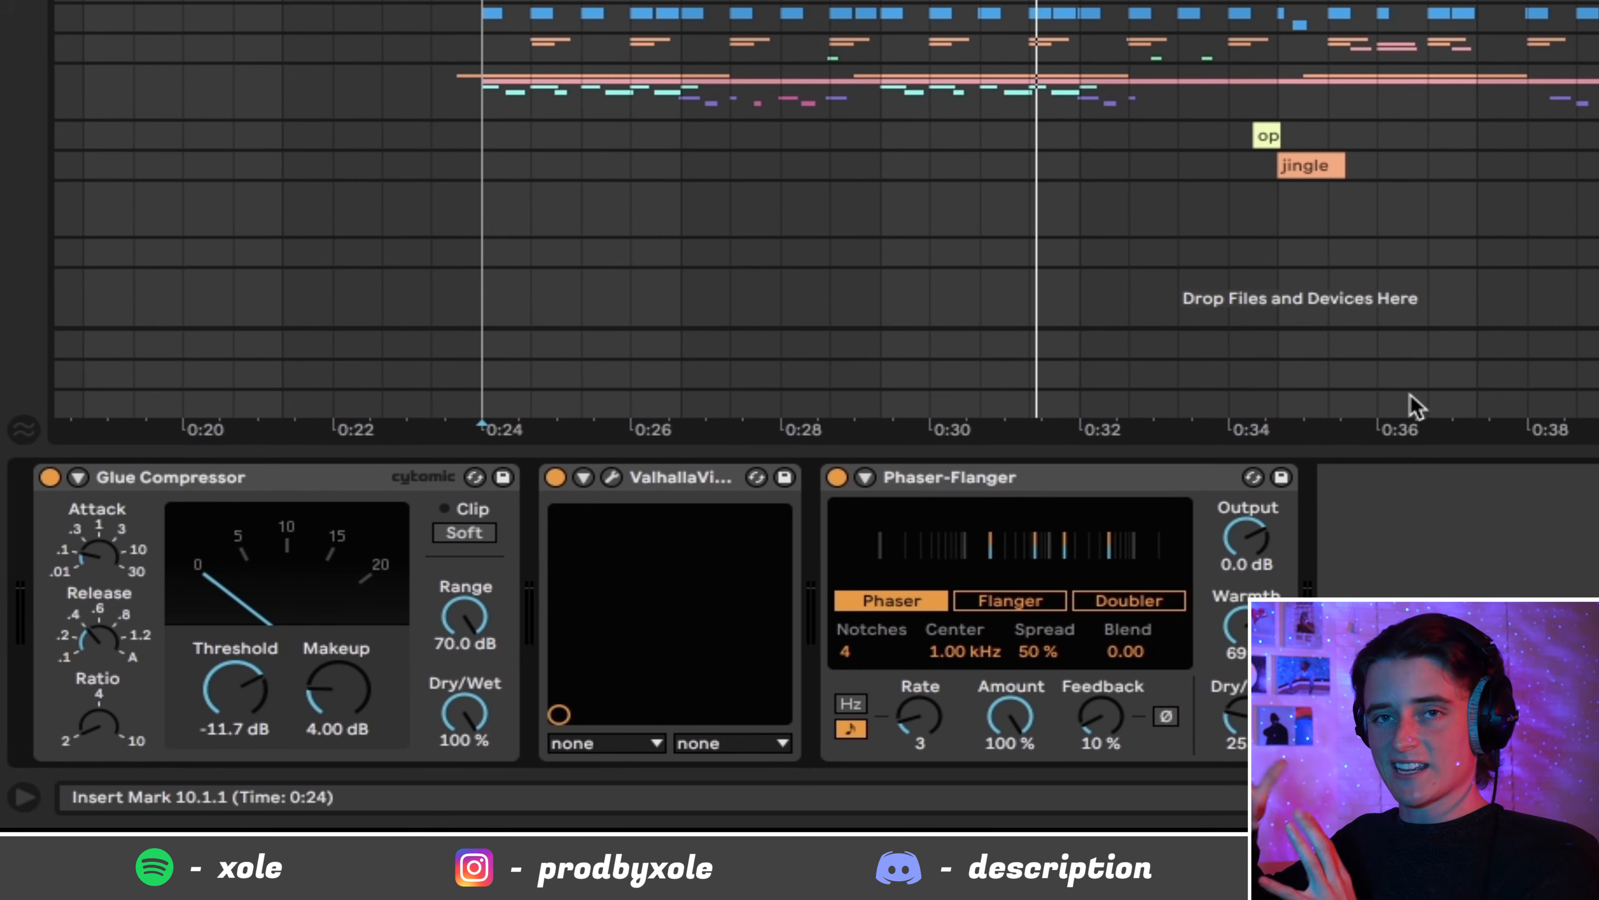
pyautogui.click(1030, 484)
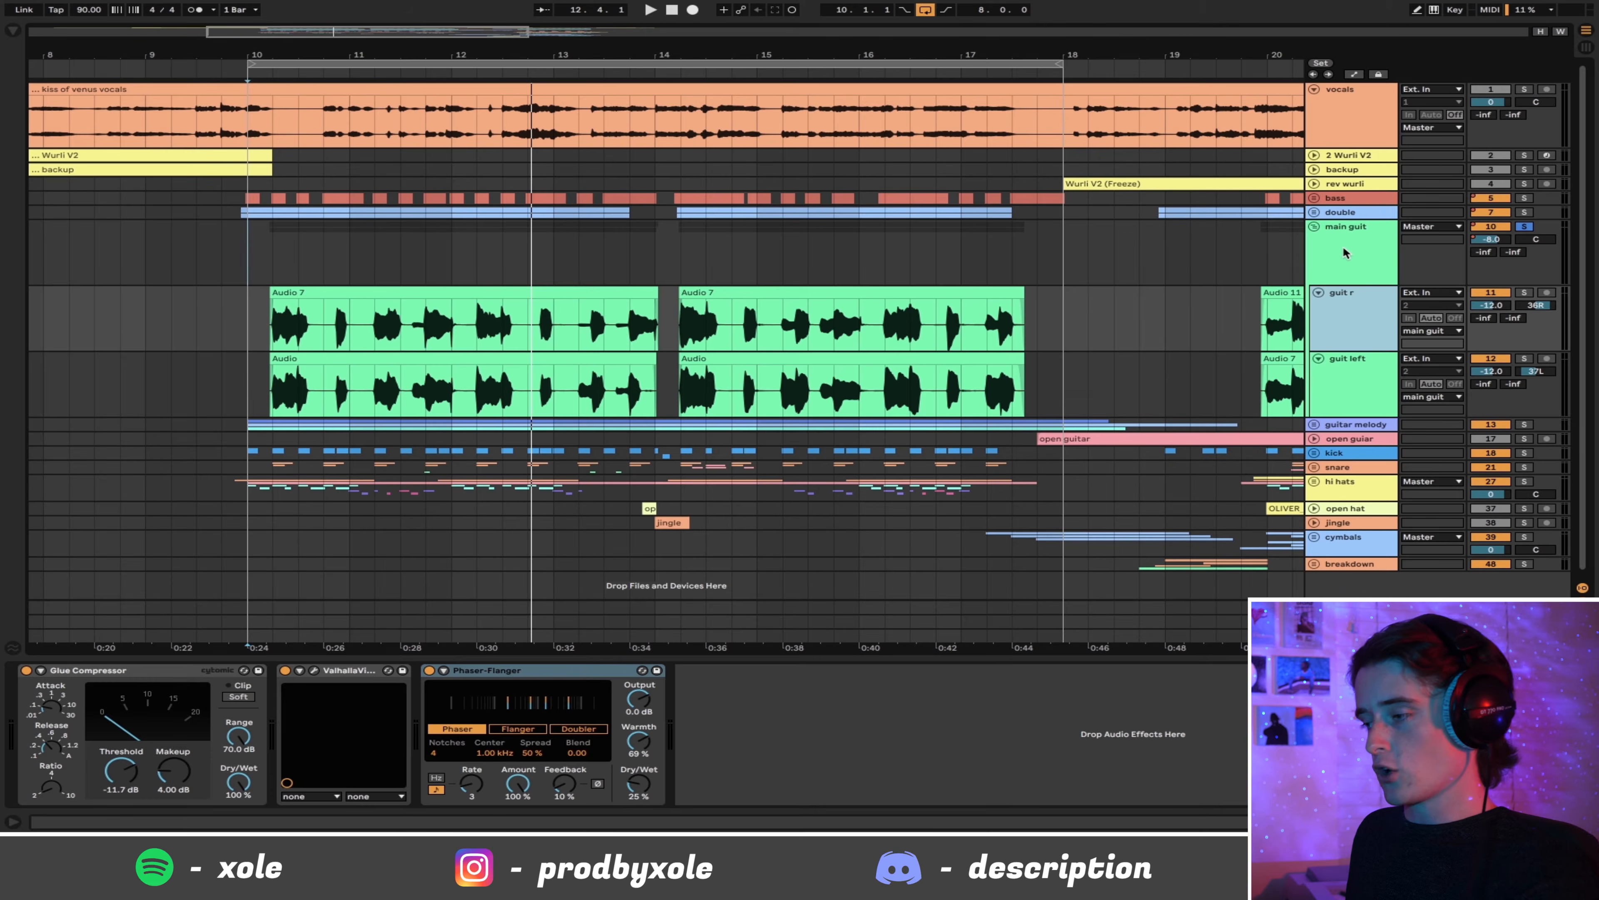
# Step: Add the double and bass groups to the main guit solo and play them together from 10.1.1
pyautogui.click(1521, 214)
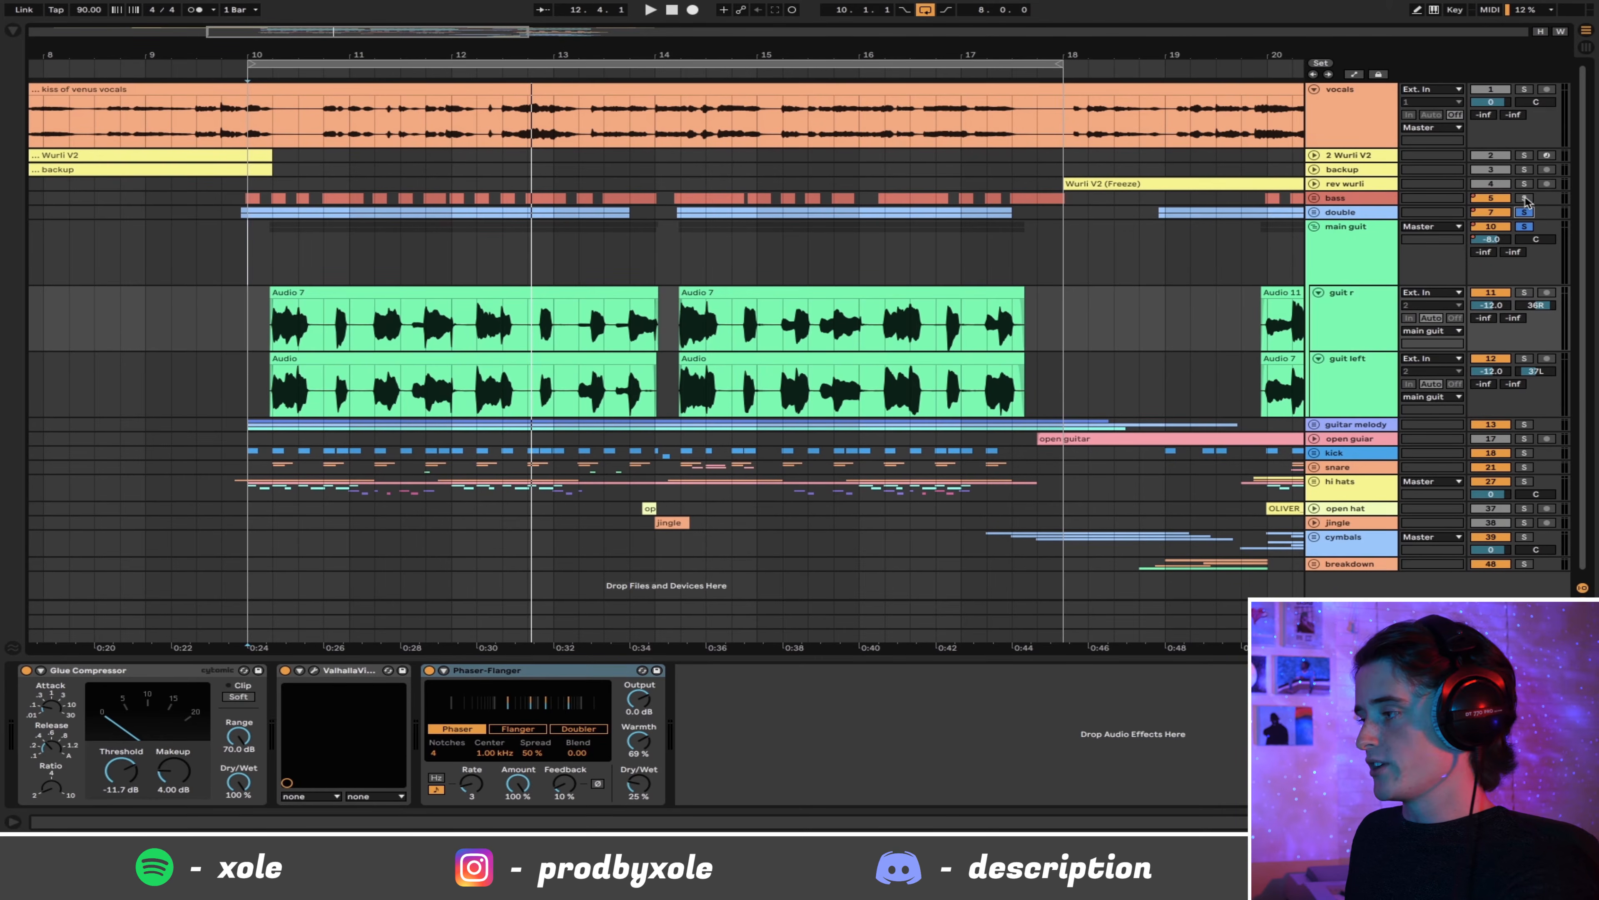
pyautogui.click(1524, 200)
pyautogui.press('space')
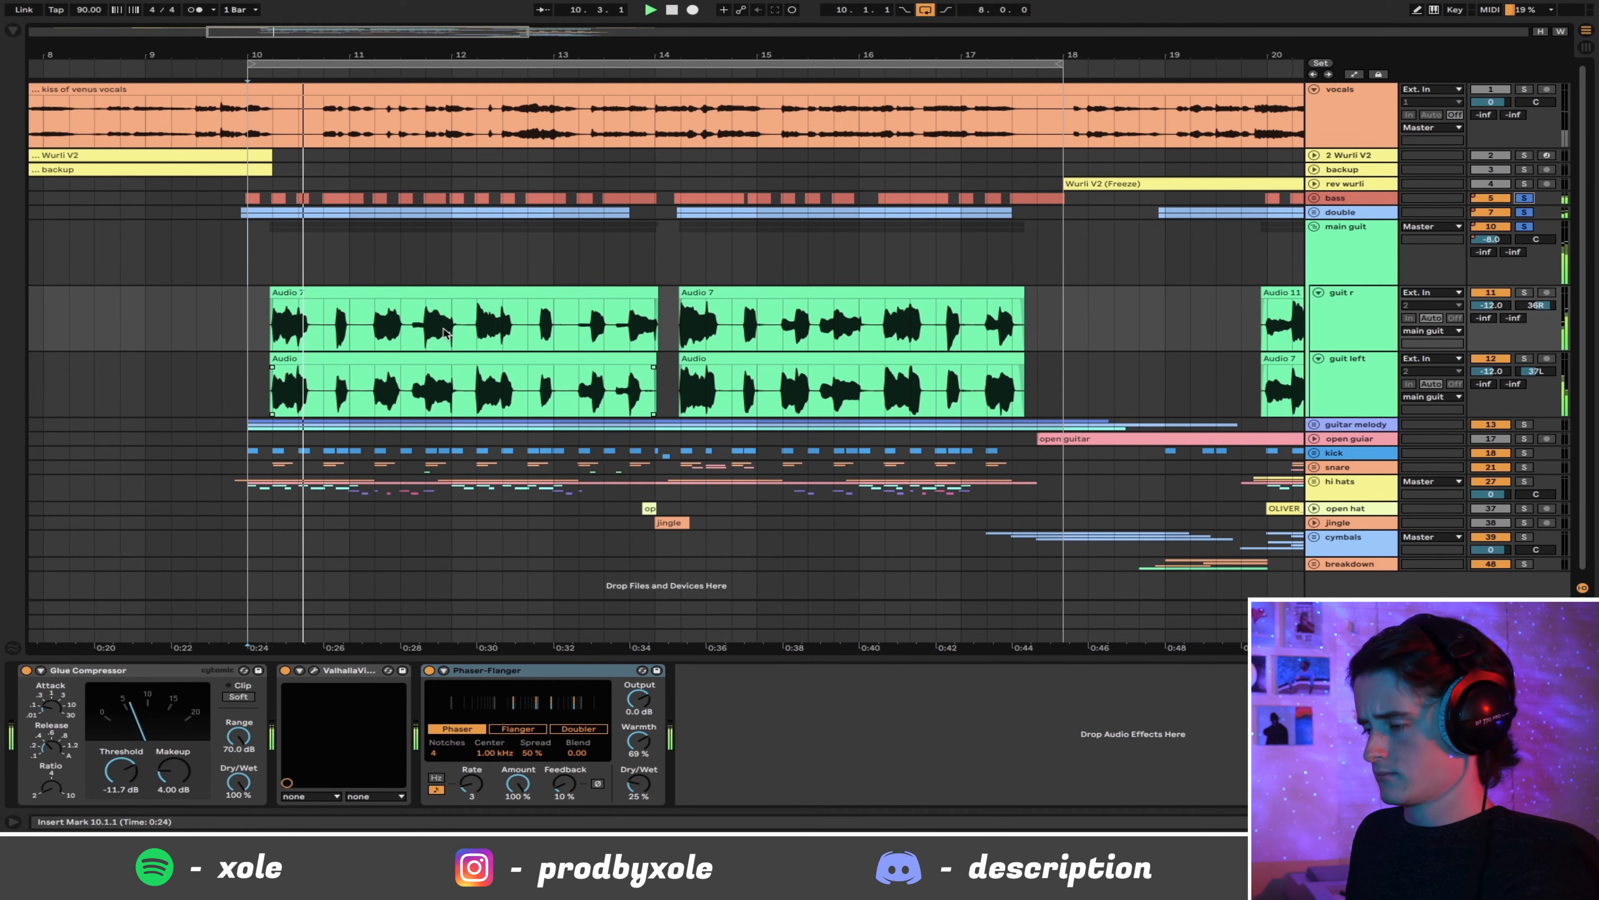
# Step: Unfold the guitar melody group to show its low, med and high tracks, and solo the group
pyautogui.click(1315, 424)
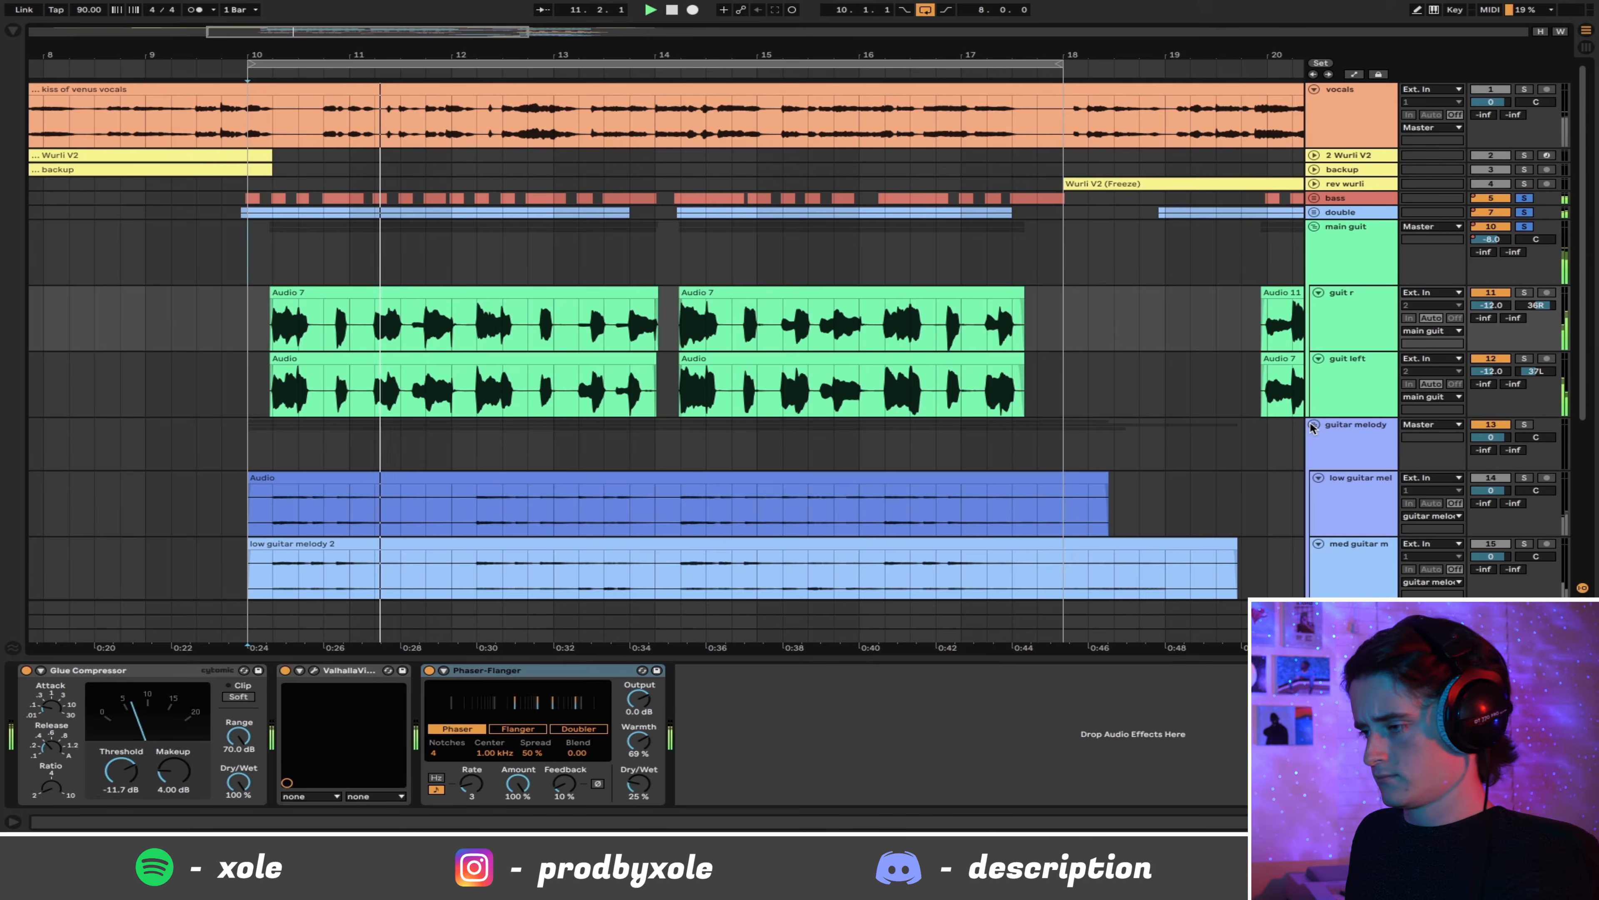
pyautogui.scroll(-3, 1171, 416)
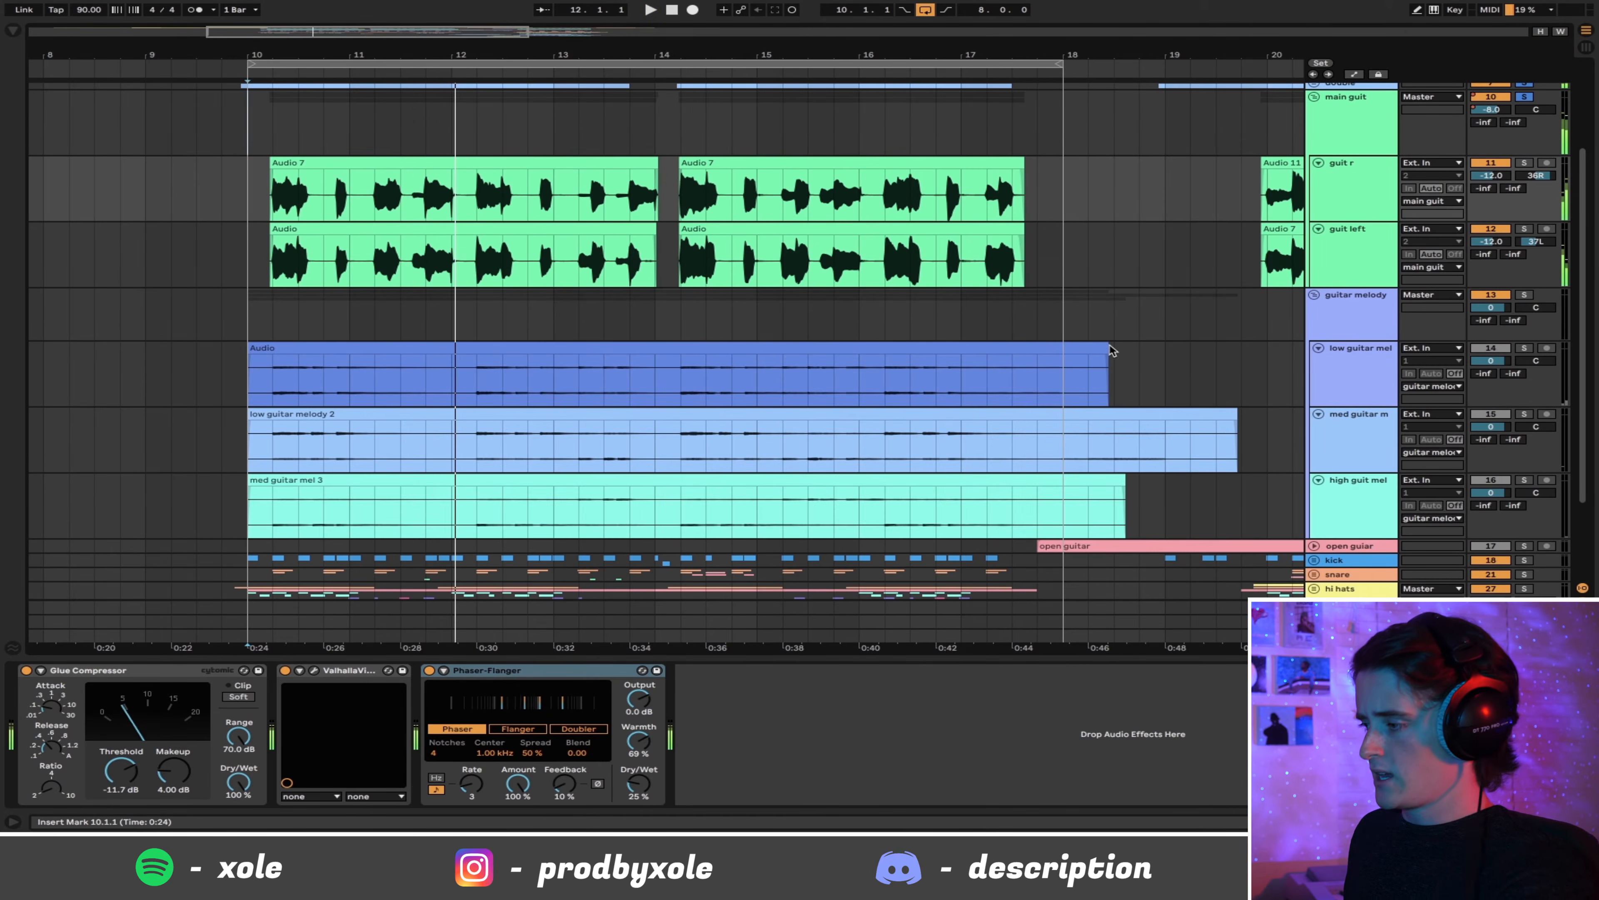
pyautogui.click(1368, 335)
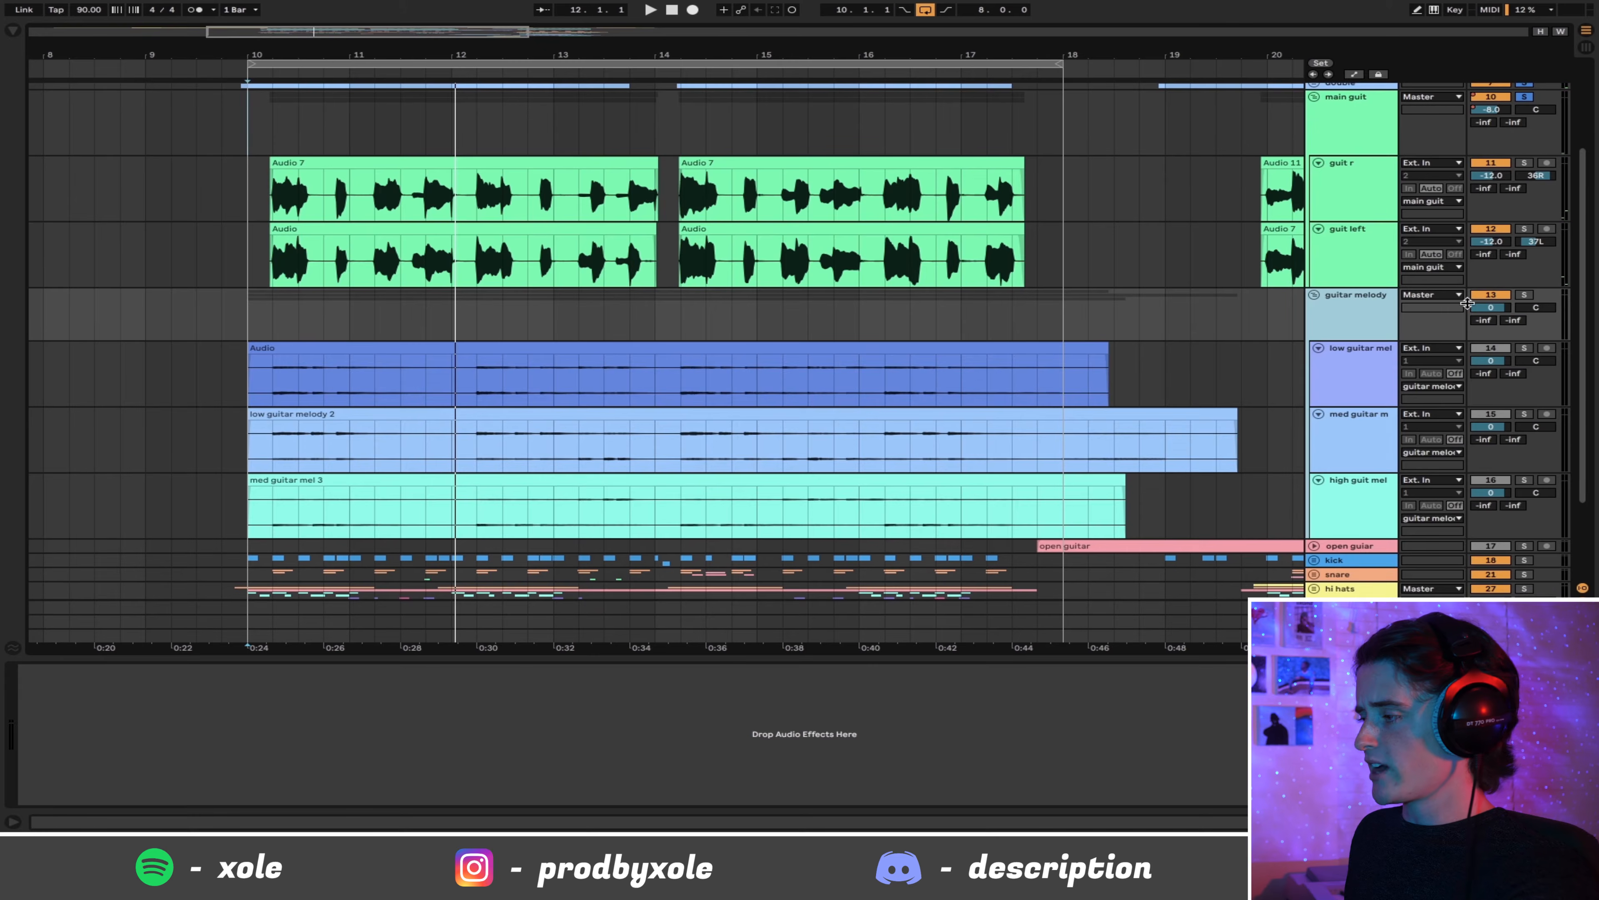
pyautogui.click(1523, 295)
# Step: Solo the low guitar mel track and play its clip from bar 10
pyautogui.click(1387, 393)
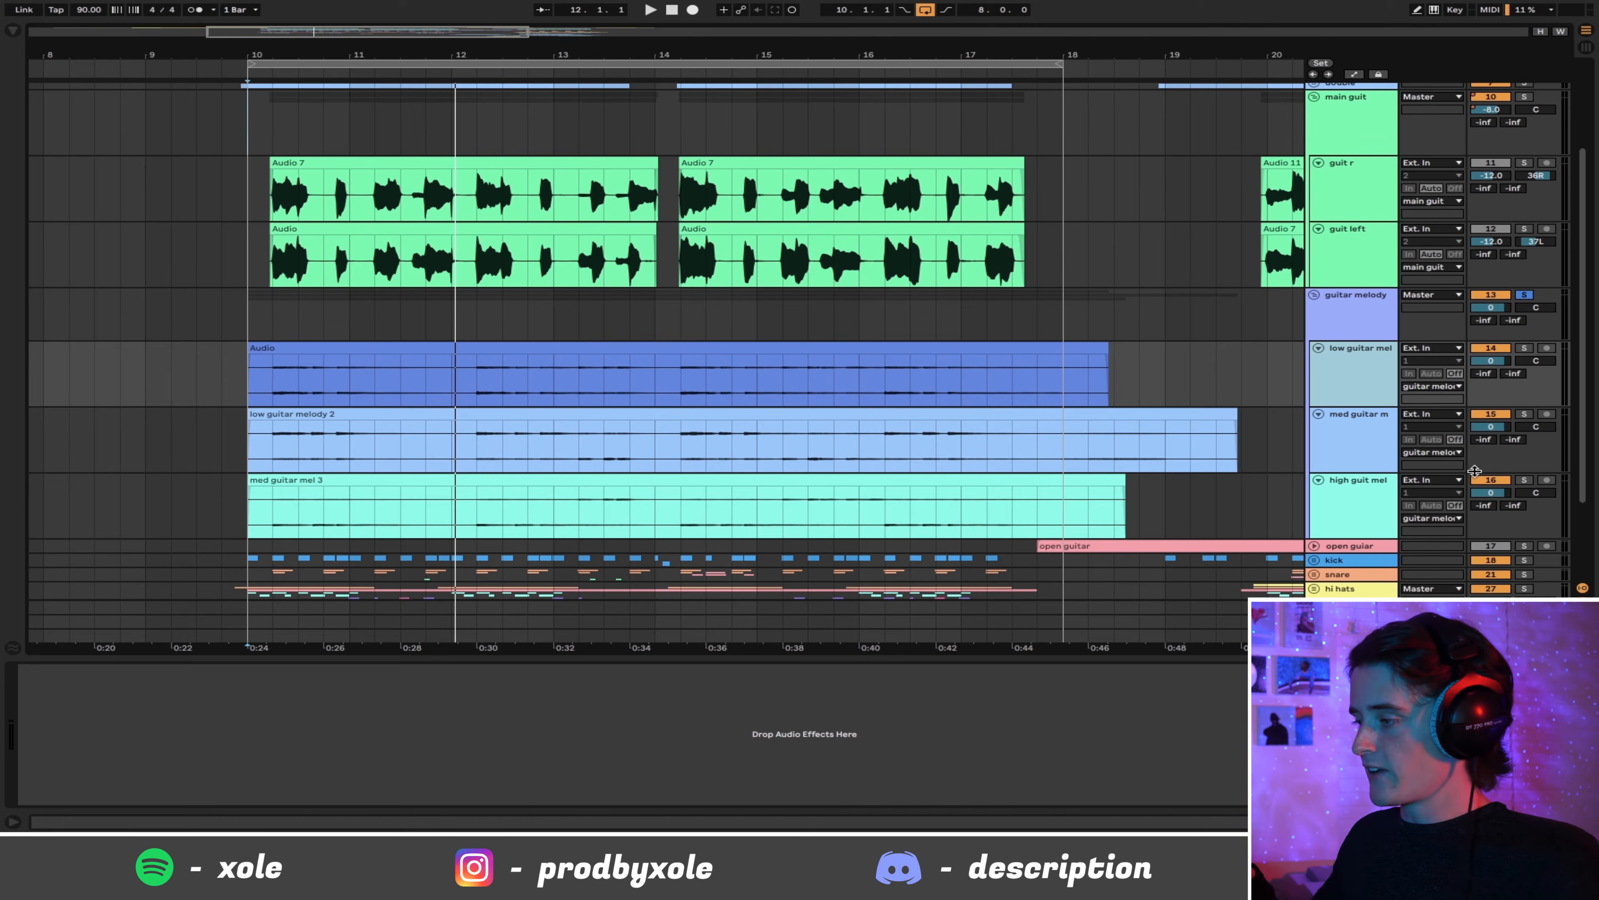
pyautogui.click(1524, 348)
pyautogui.click(528, 349)
pyautogui.press('space')
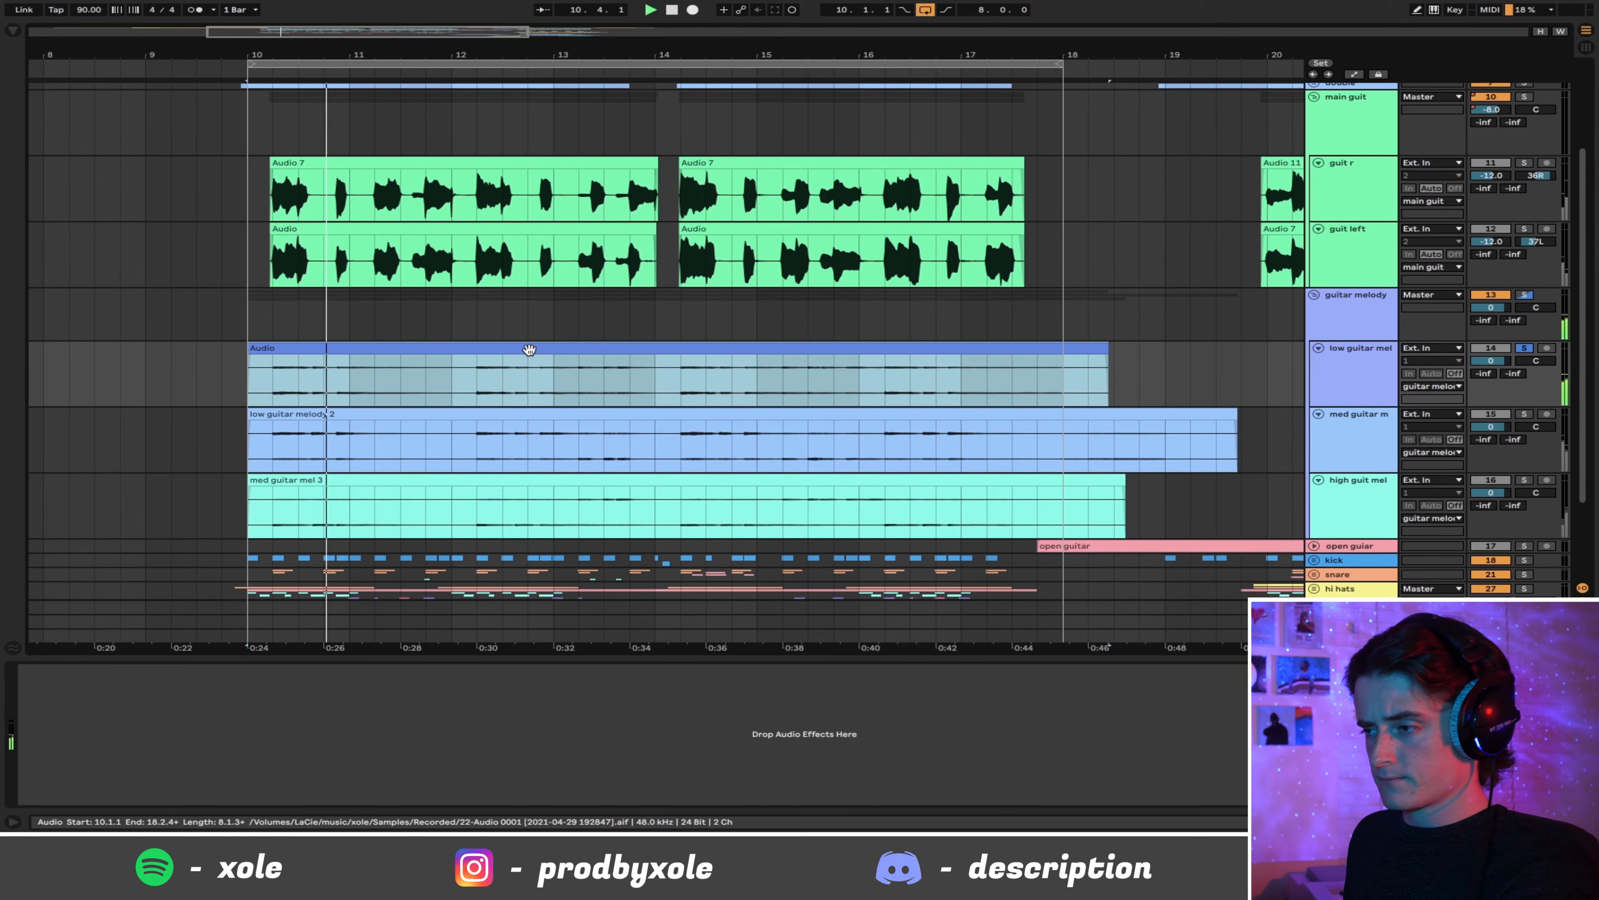
pyautogui.scroll(4, 1008, 366)
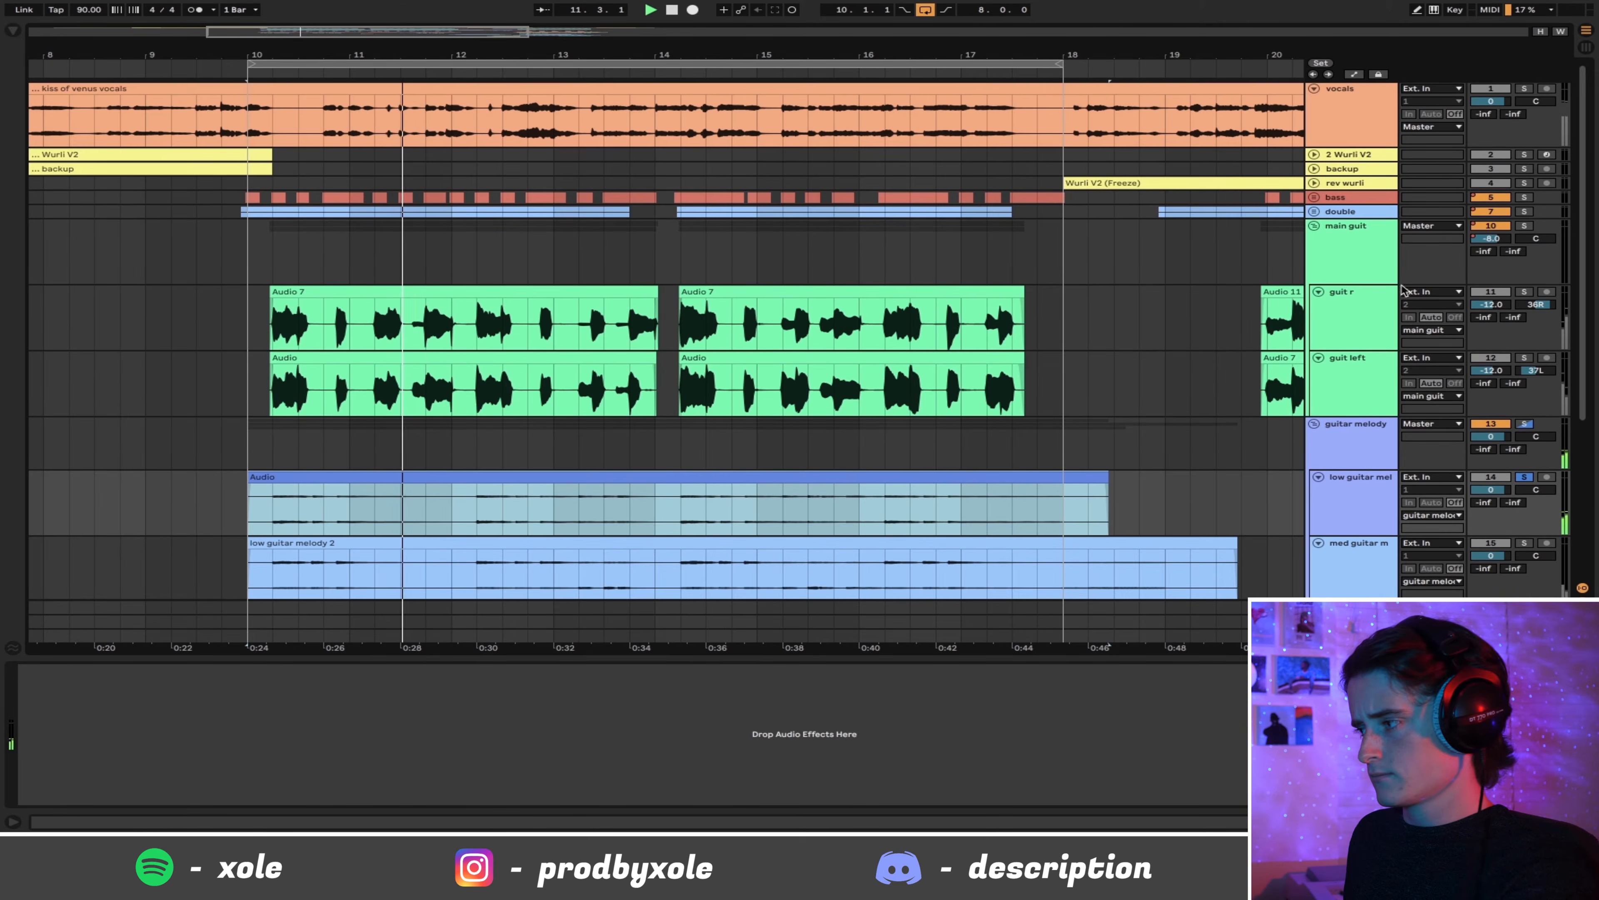
pyautogui.scroll(-5, 1154, 385)
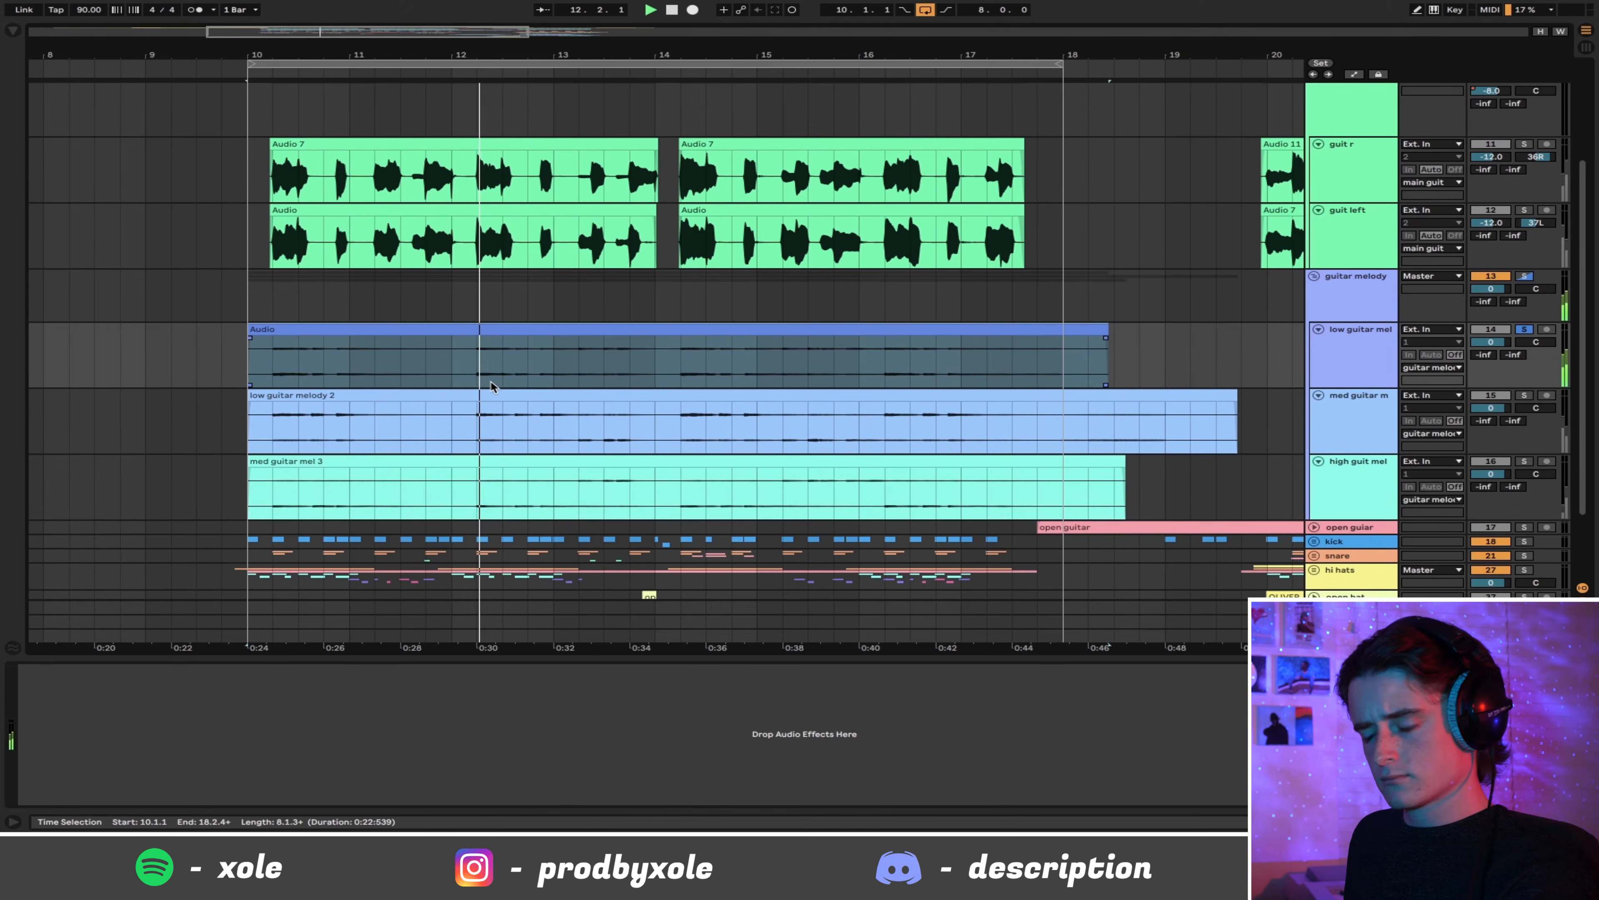
# Step: Play the guitar melody layers from 10.1.1 and return the insert mark to the start of bar 10
pyautogui.click(247, 261)
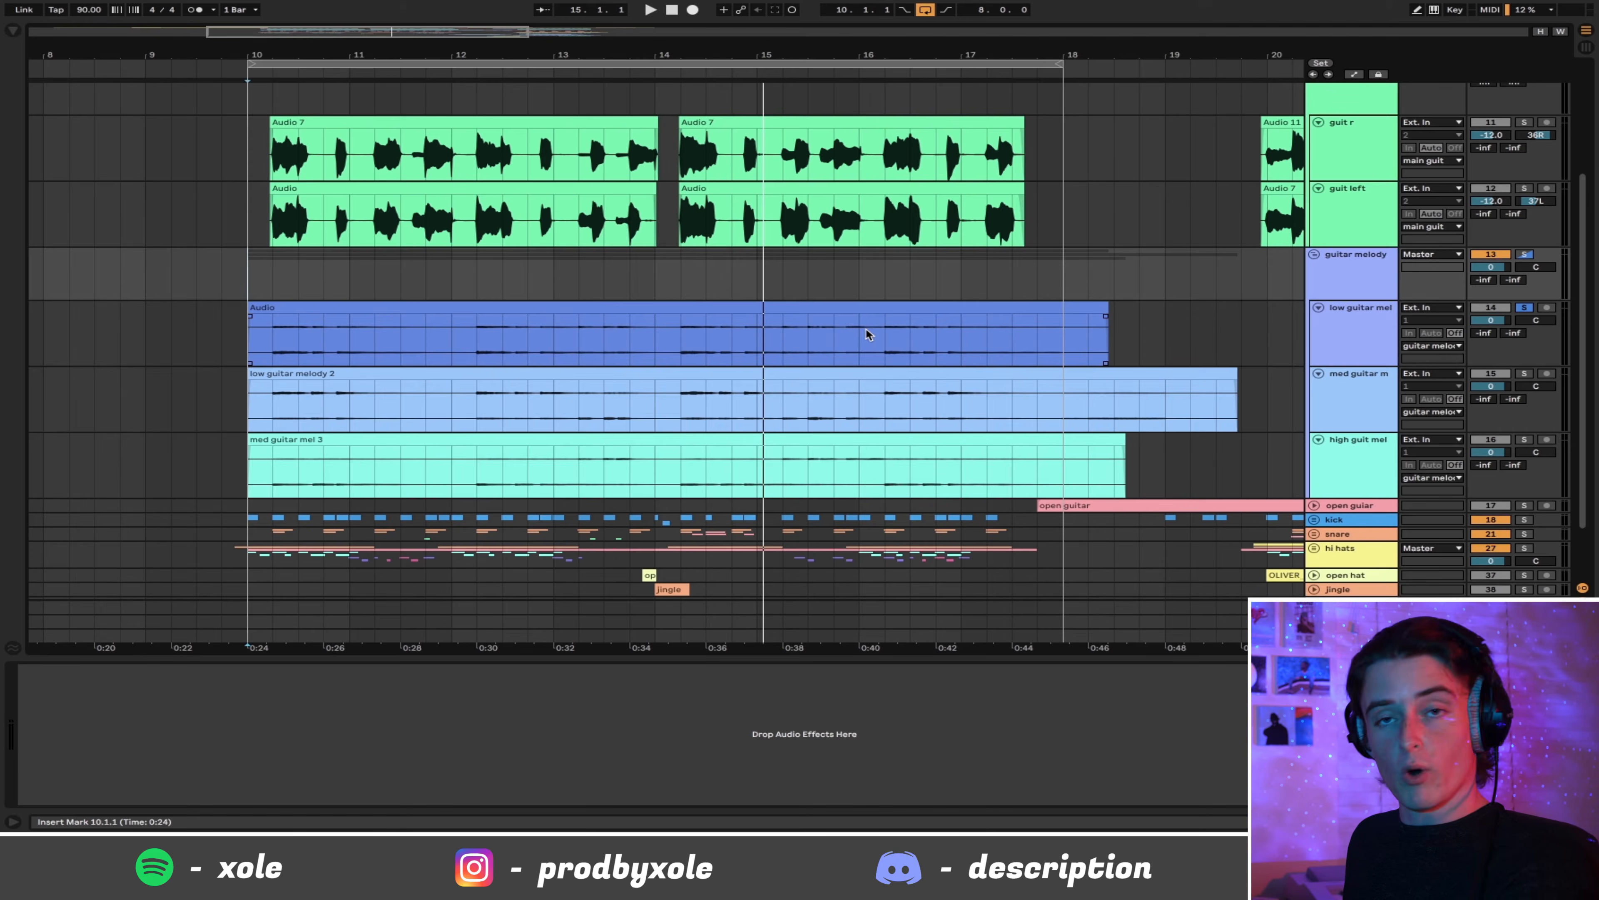
pyautogui.press('space')
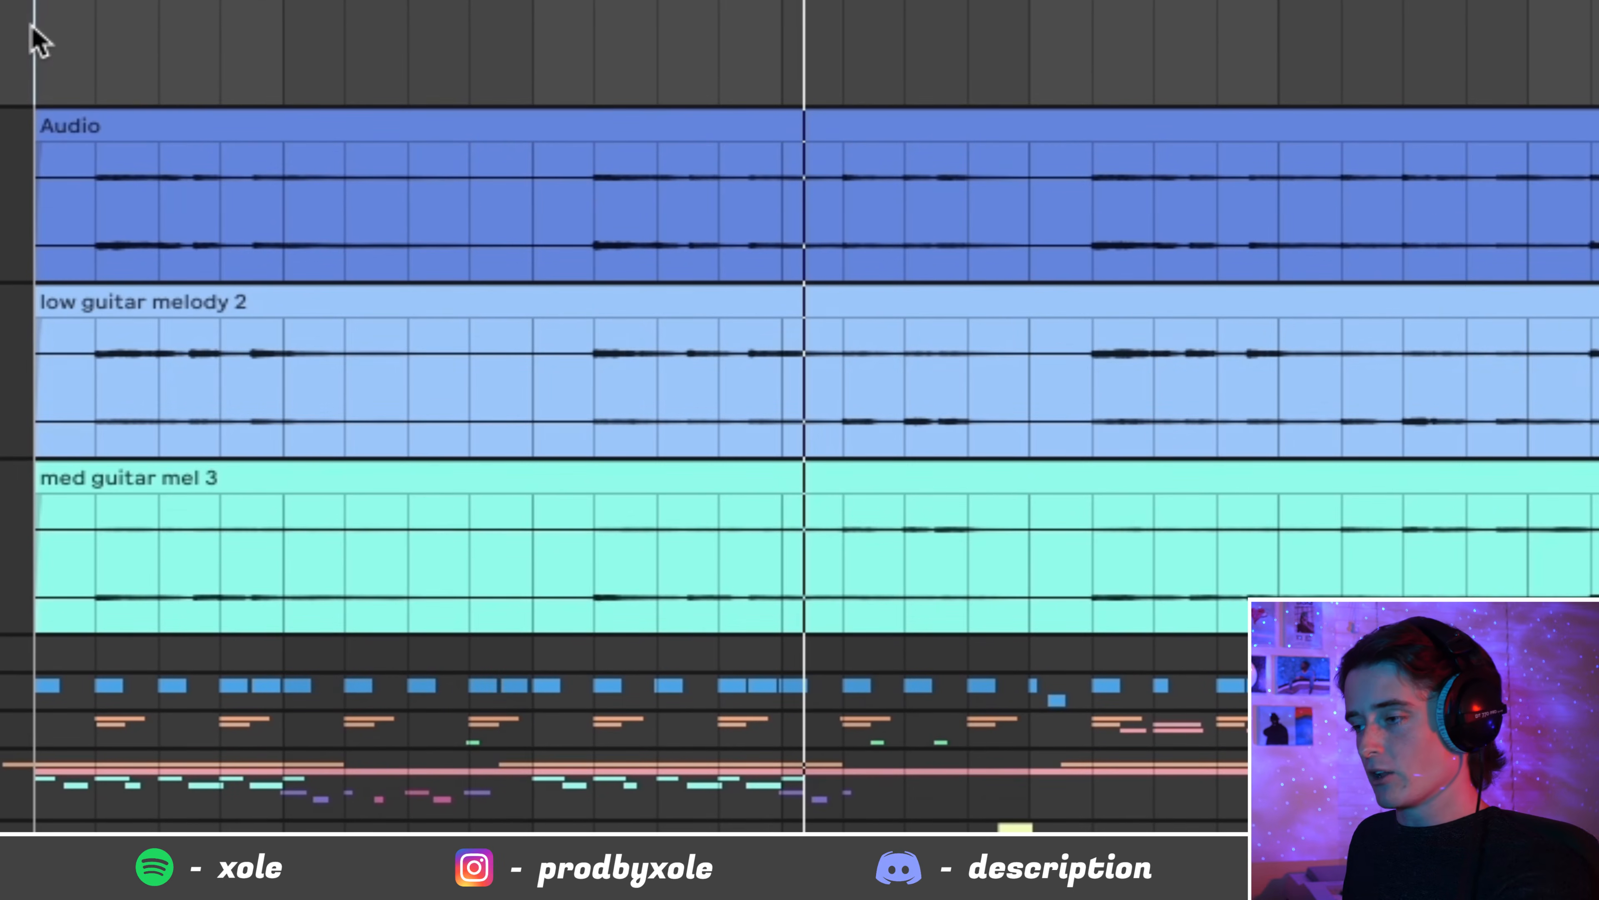
pyautogui.click(33, 28)
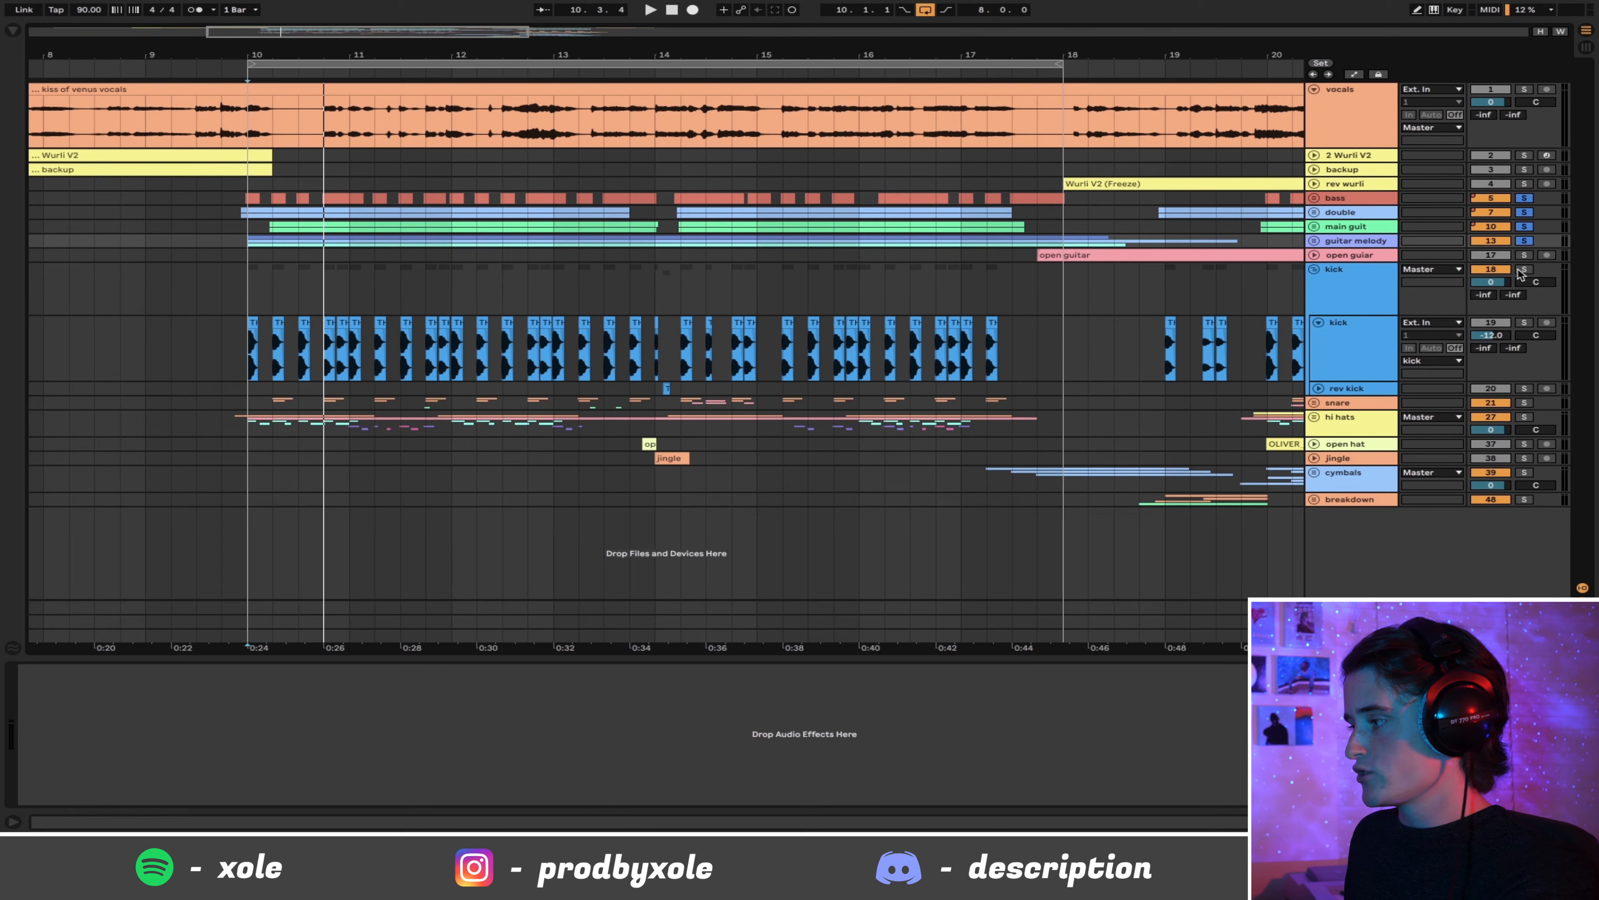
# Step: Play the kick group together with the soloed bass and guitar groups, and select its kick track
pyautogui.press('space')
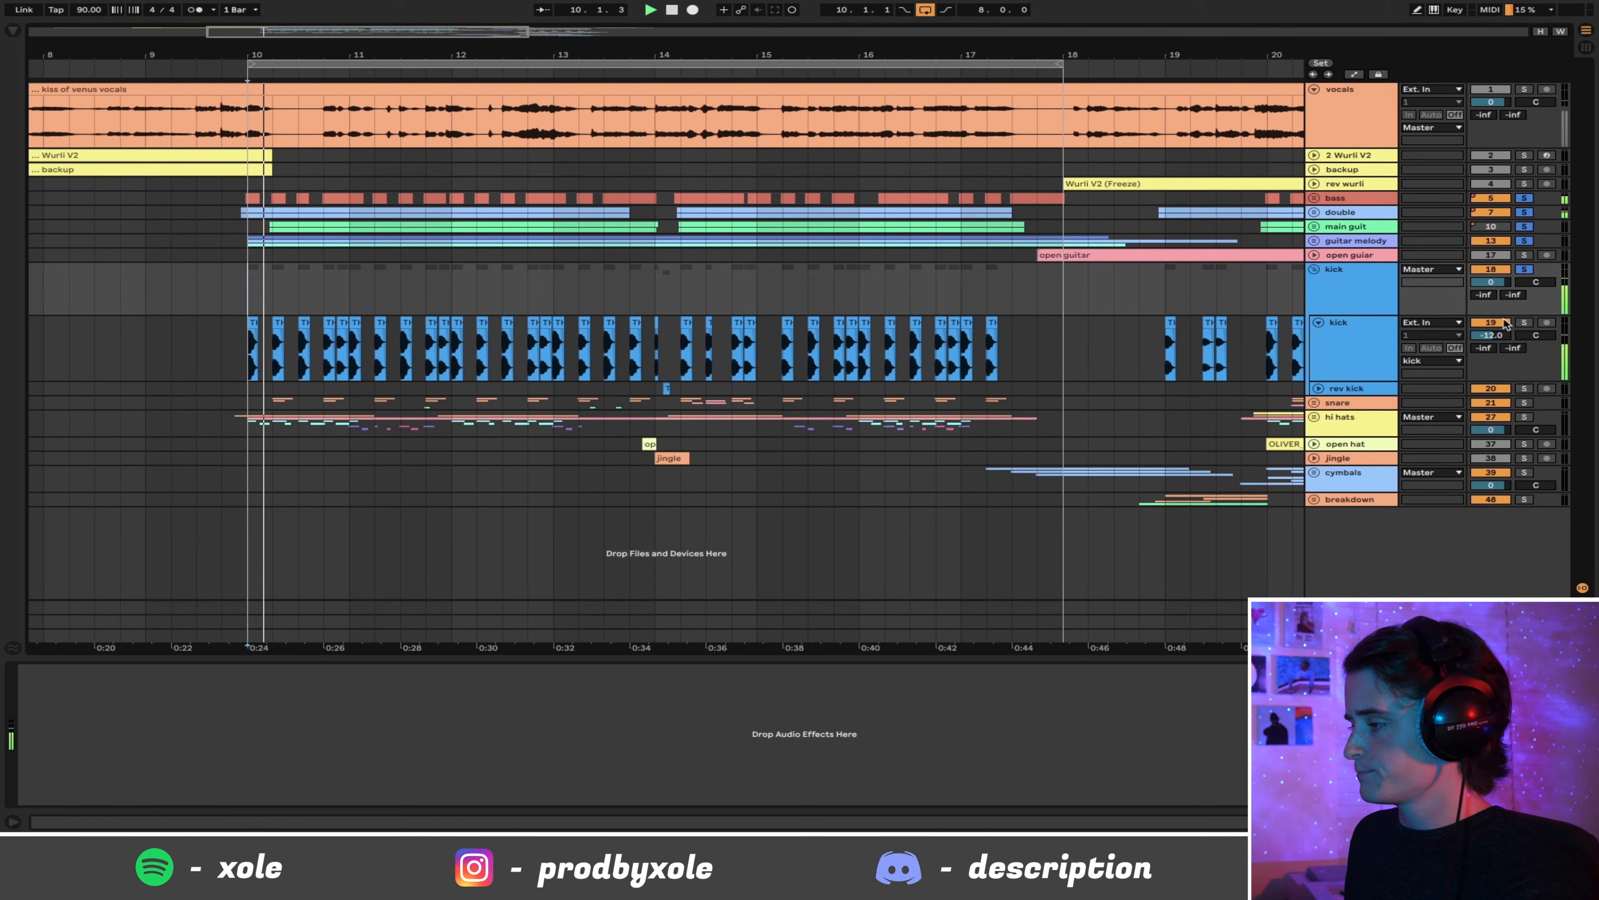
pyautogui.click(1356, 343)
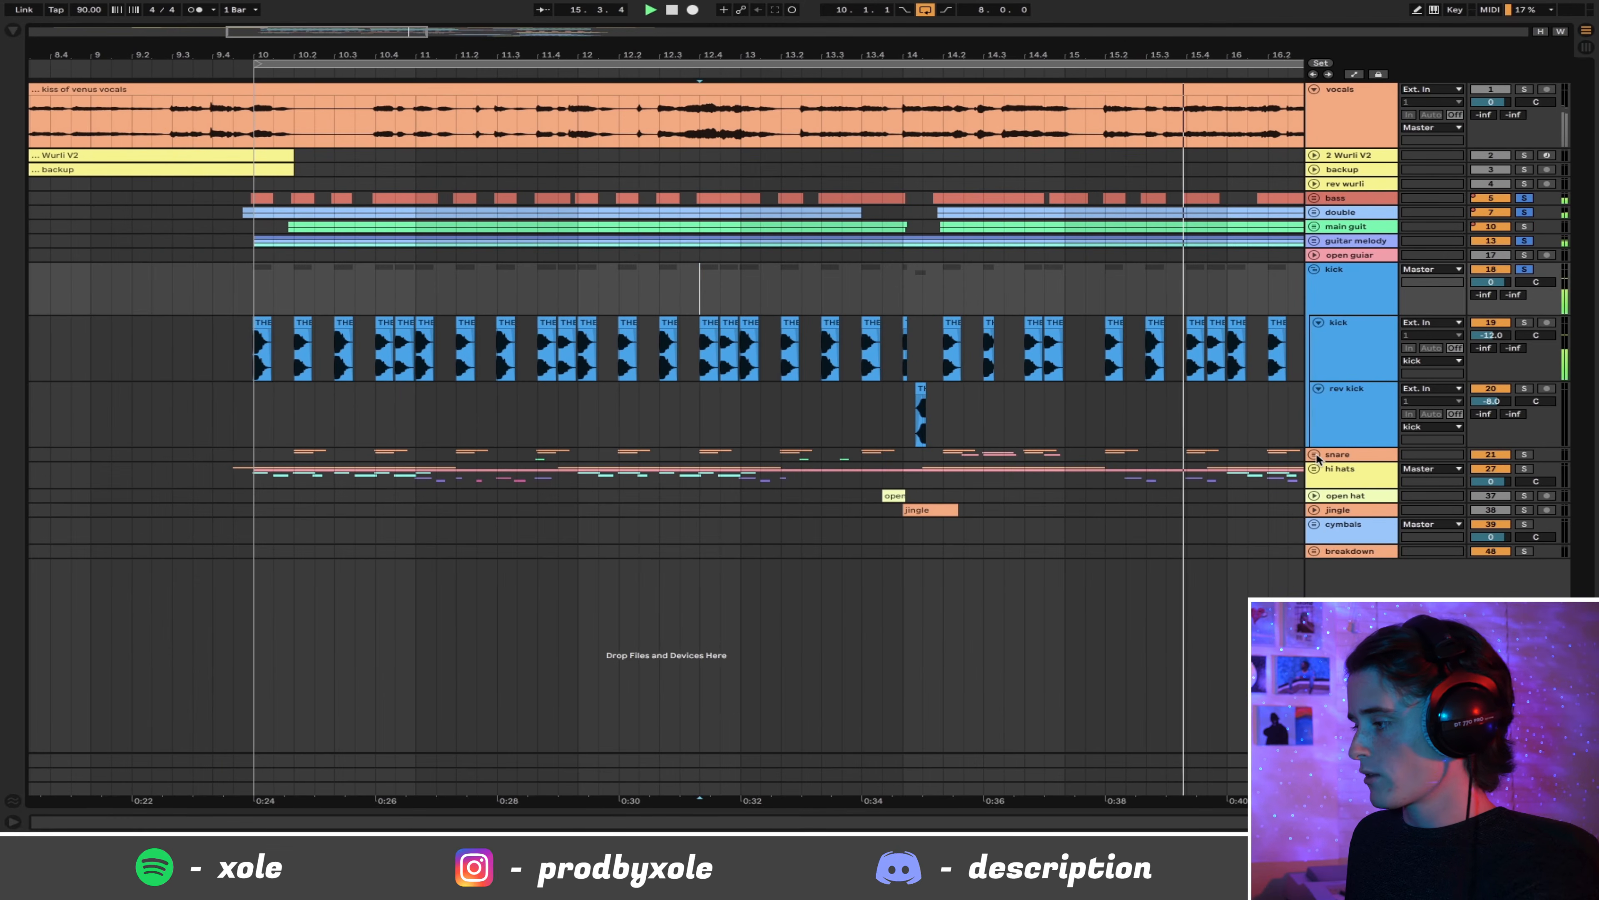
# Step: Unfold the snare group, fold the kick group, and audition the snare layers with the snare under crunch sn muted and reactivated
pyautogui.click(1315, 455)
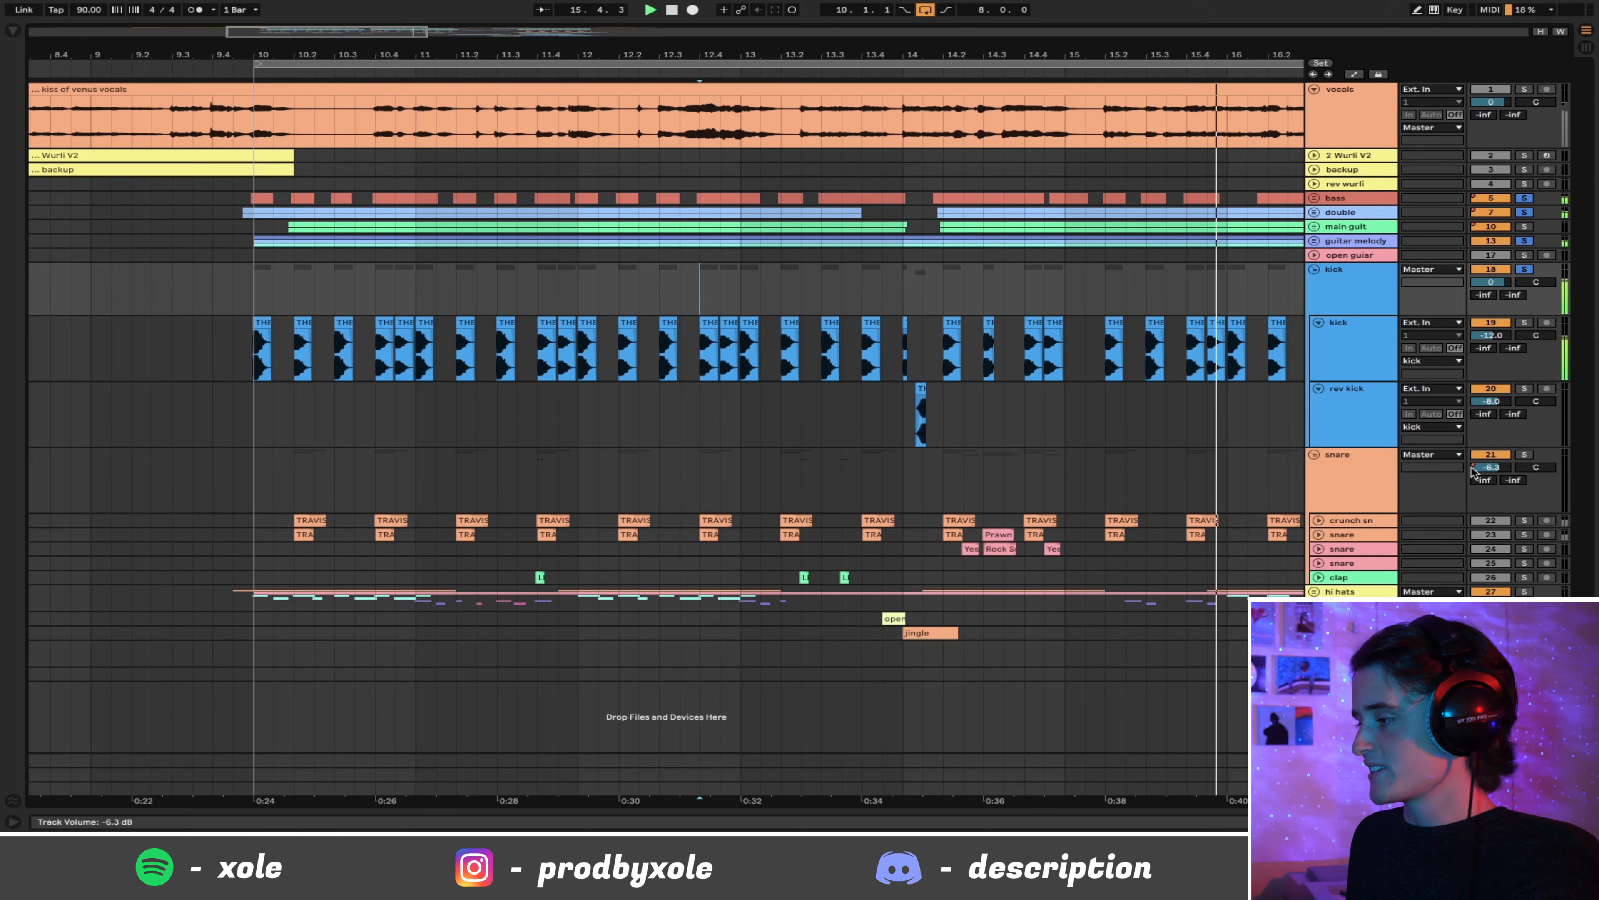
pyautogui.click(1314, 270)
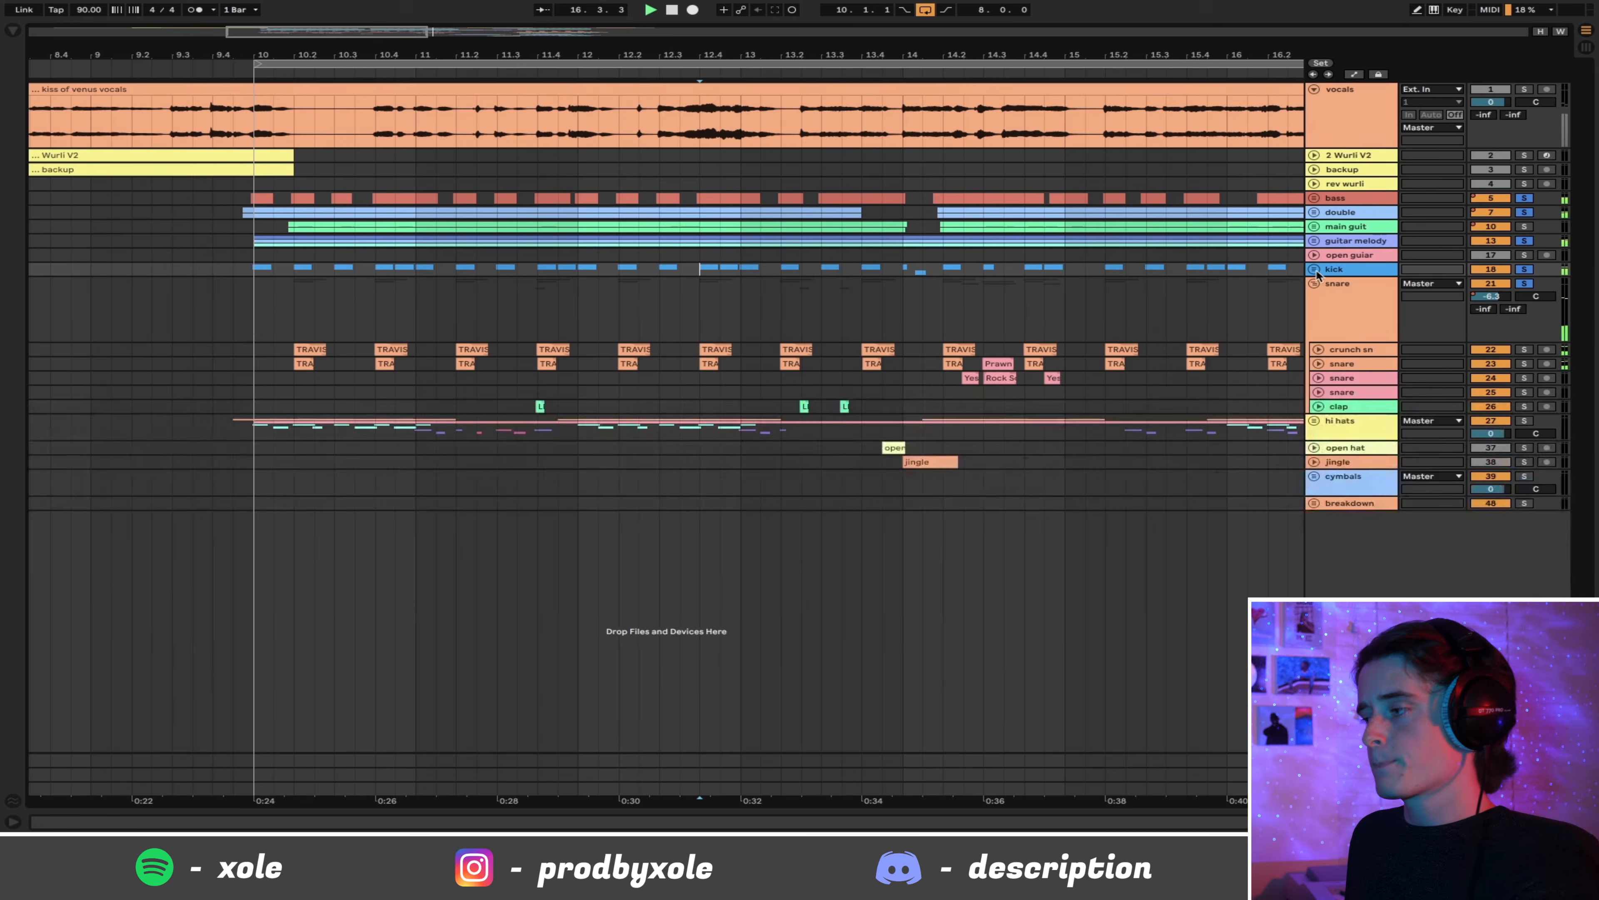
pyautogui.moveTo(783, 51); pyautogui.dragTo(560, 51)
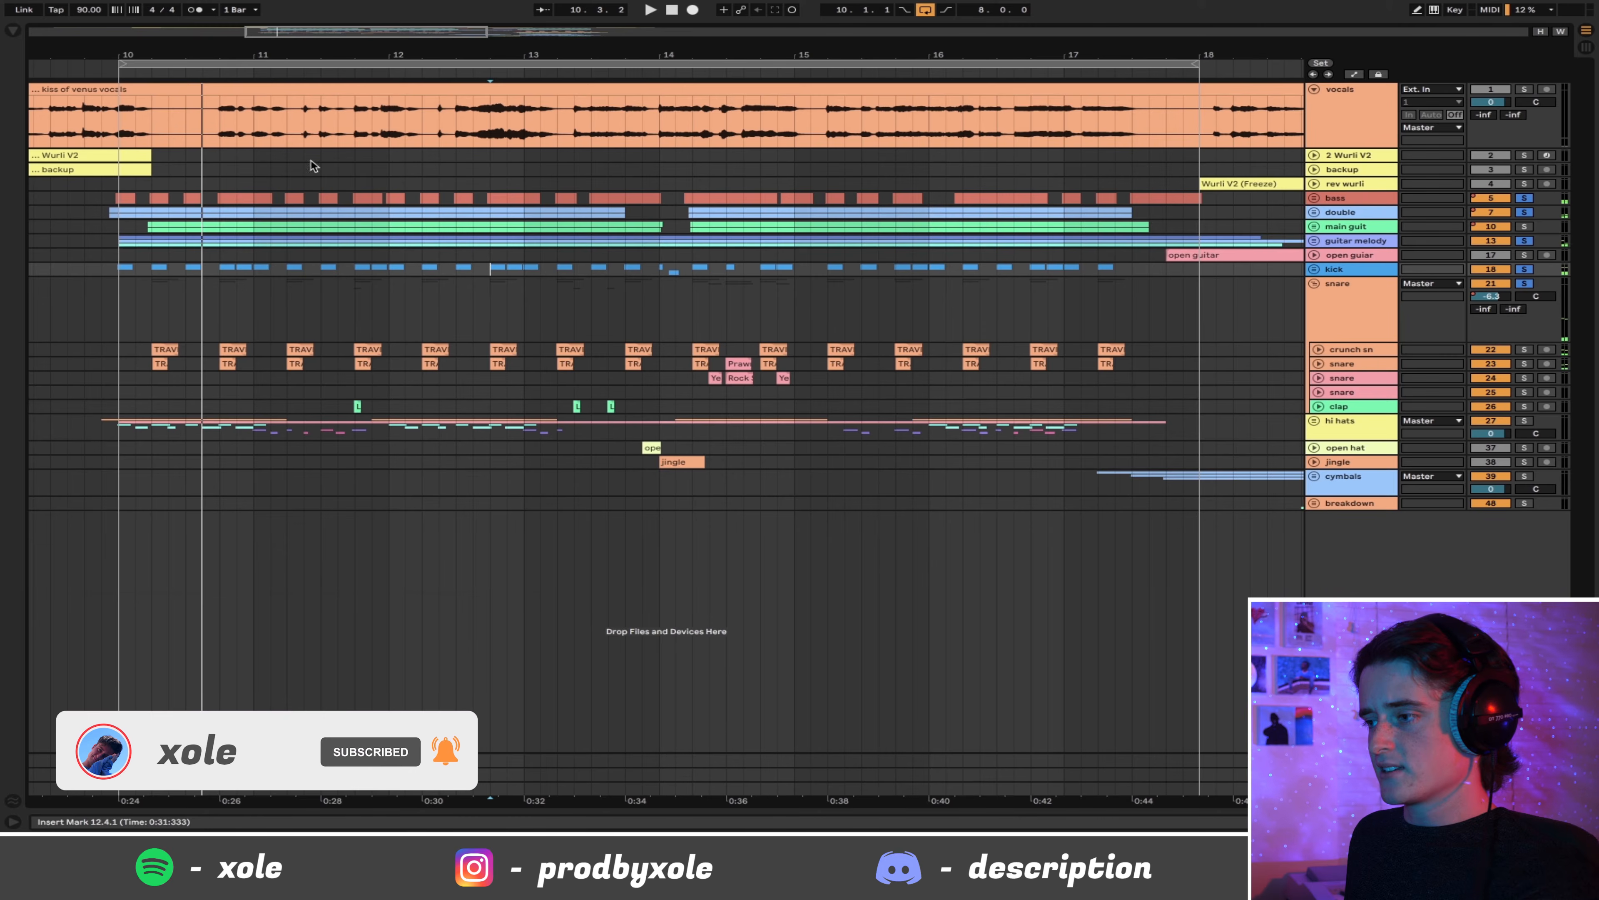
pyautogui.moveTo(263, 57); pyautogui.dragTo(500, 292)
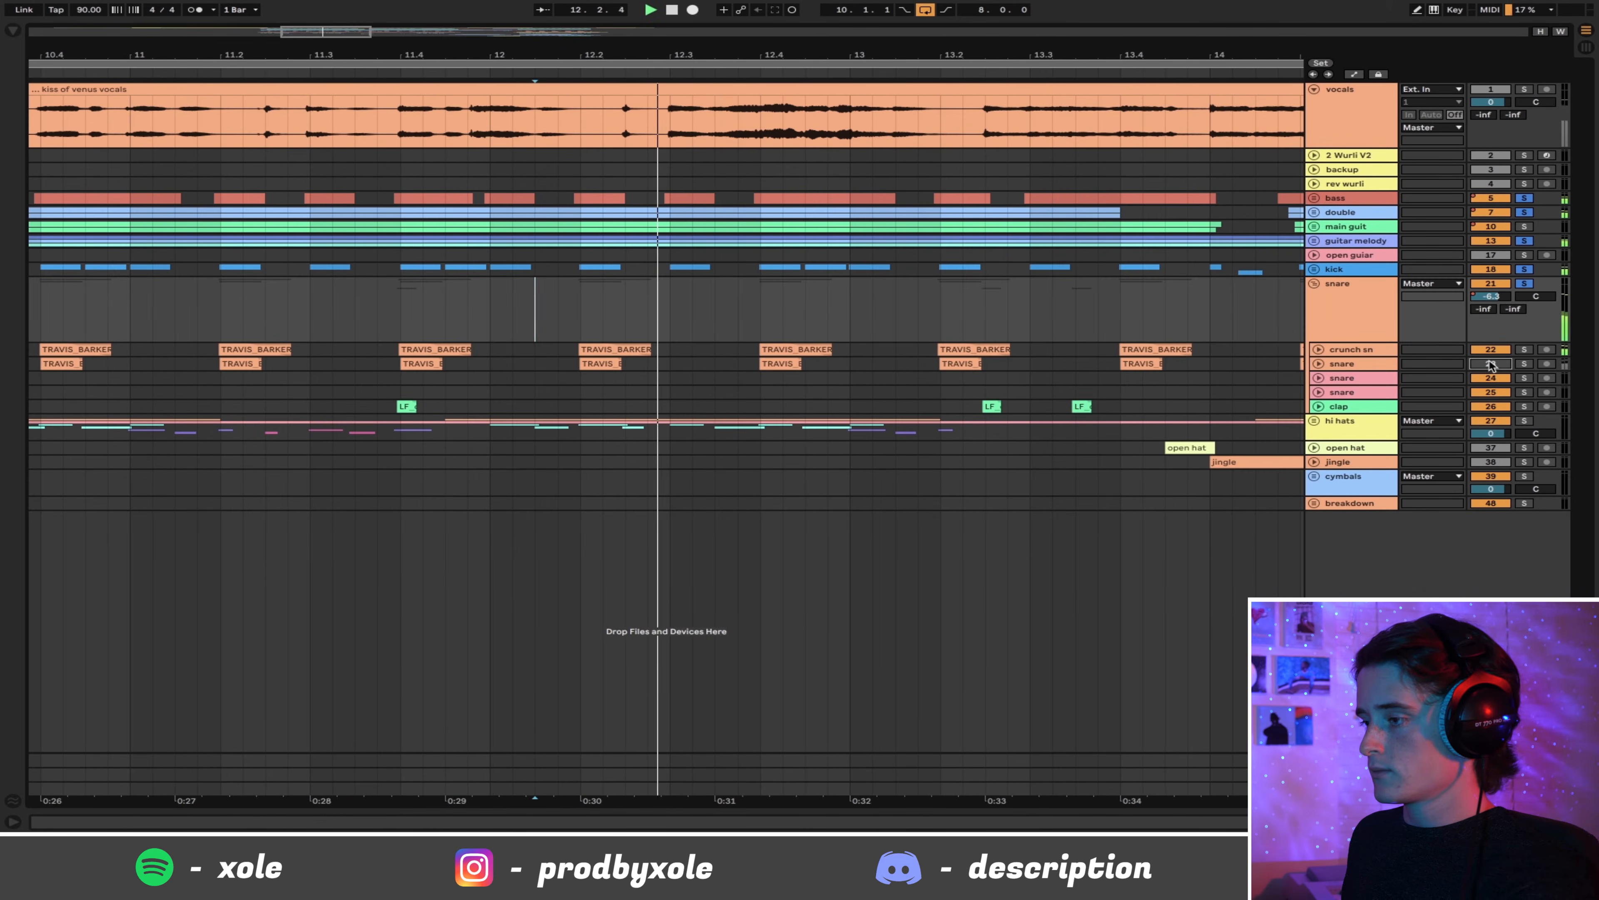
pyautogui.click(1491, 364)
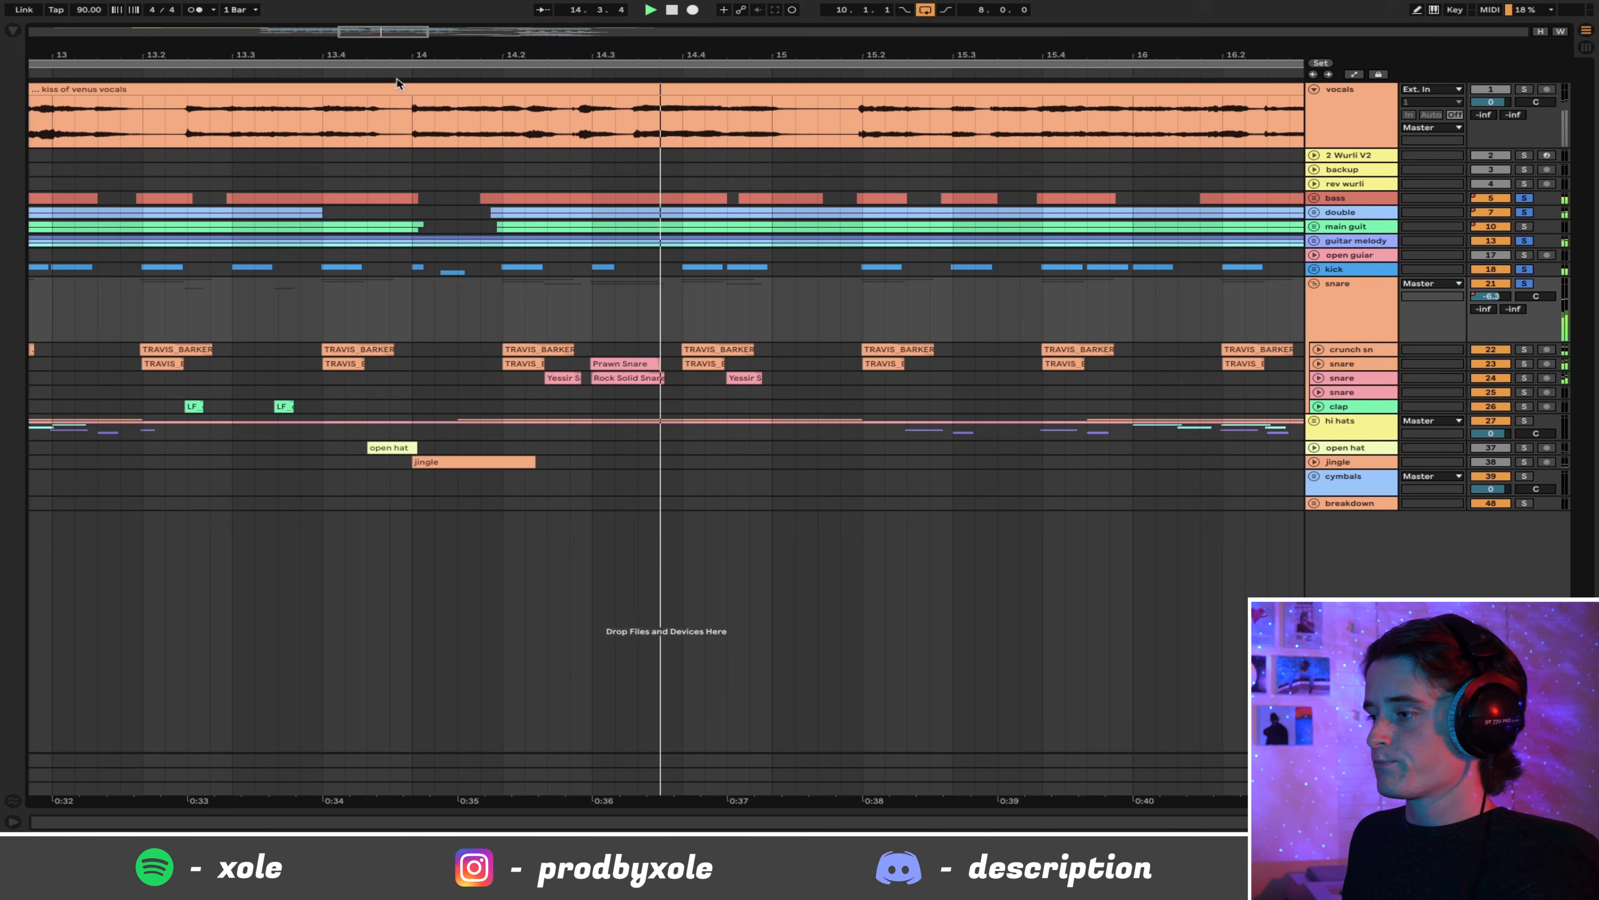
# Step: Highlight the snare layers from 14.1.4 to 15.2.1, select the 10.1.1 to 18.1.1 range, and fold the snare group
pyautogui.moveTo(476, 398); pyautogui.dragTo(855, 344)
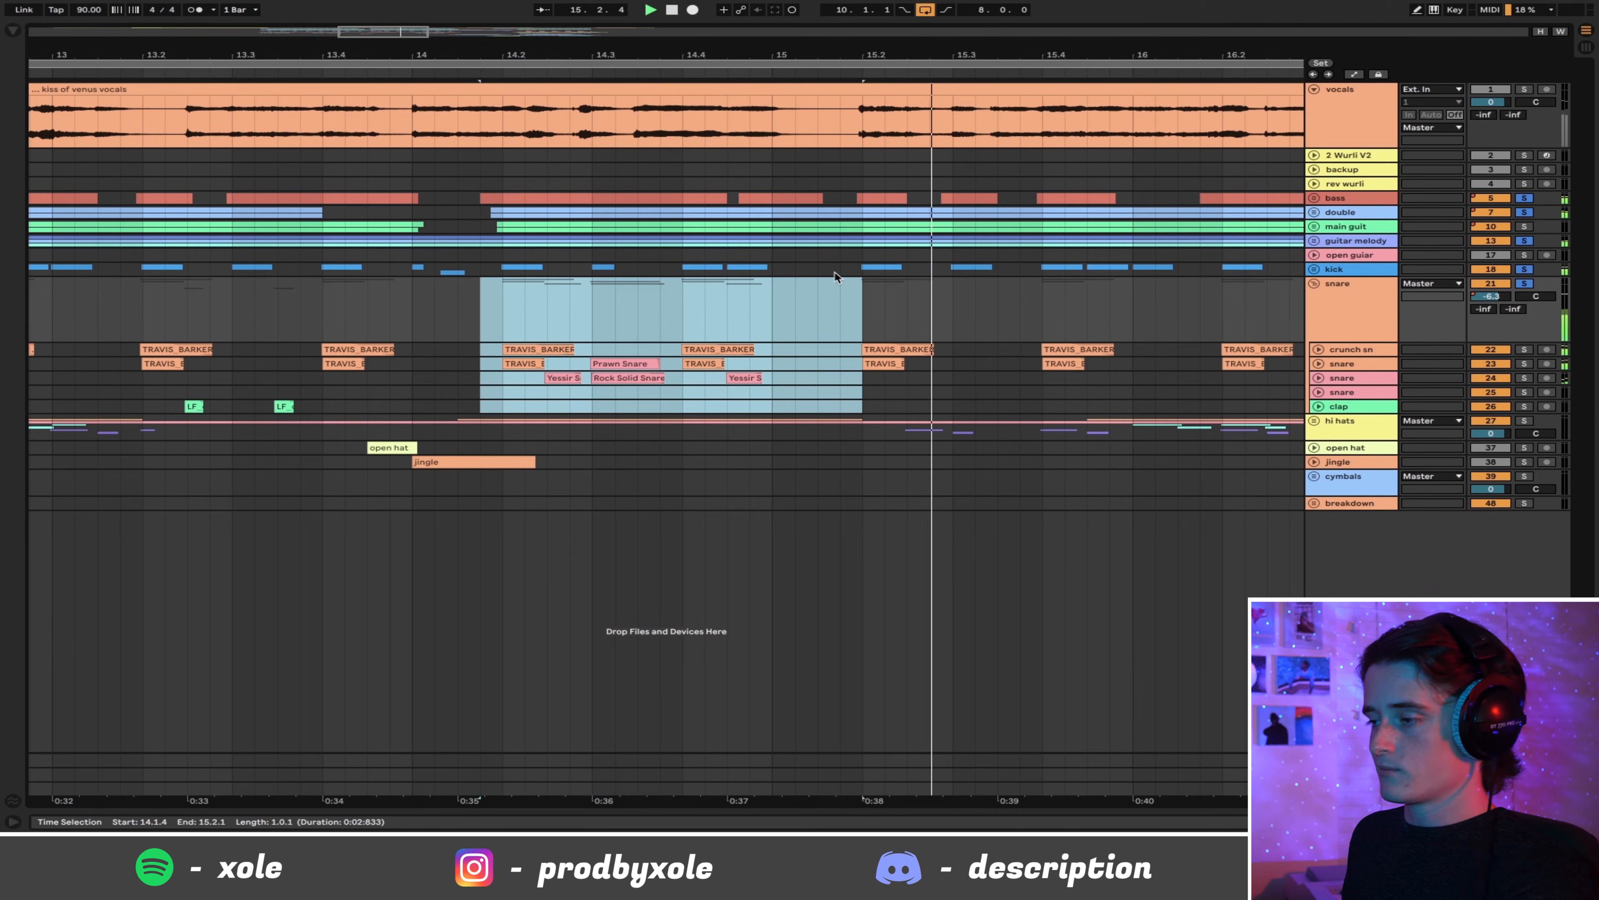
pyautogui.click(795, 298)
pyautogui.moveTo(1046, 60); pyautogui.dragTo(973, 63)
pyautogui.scroll(-5, 947, 44)
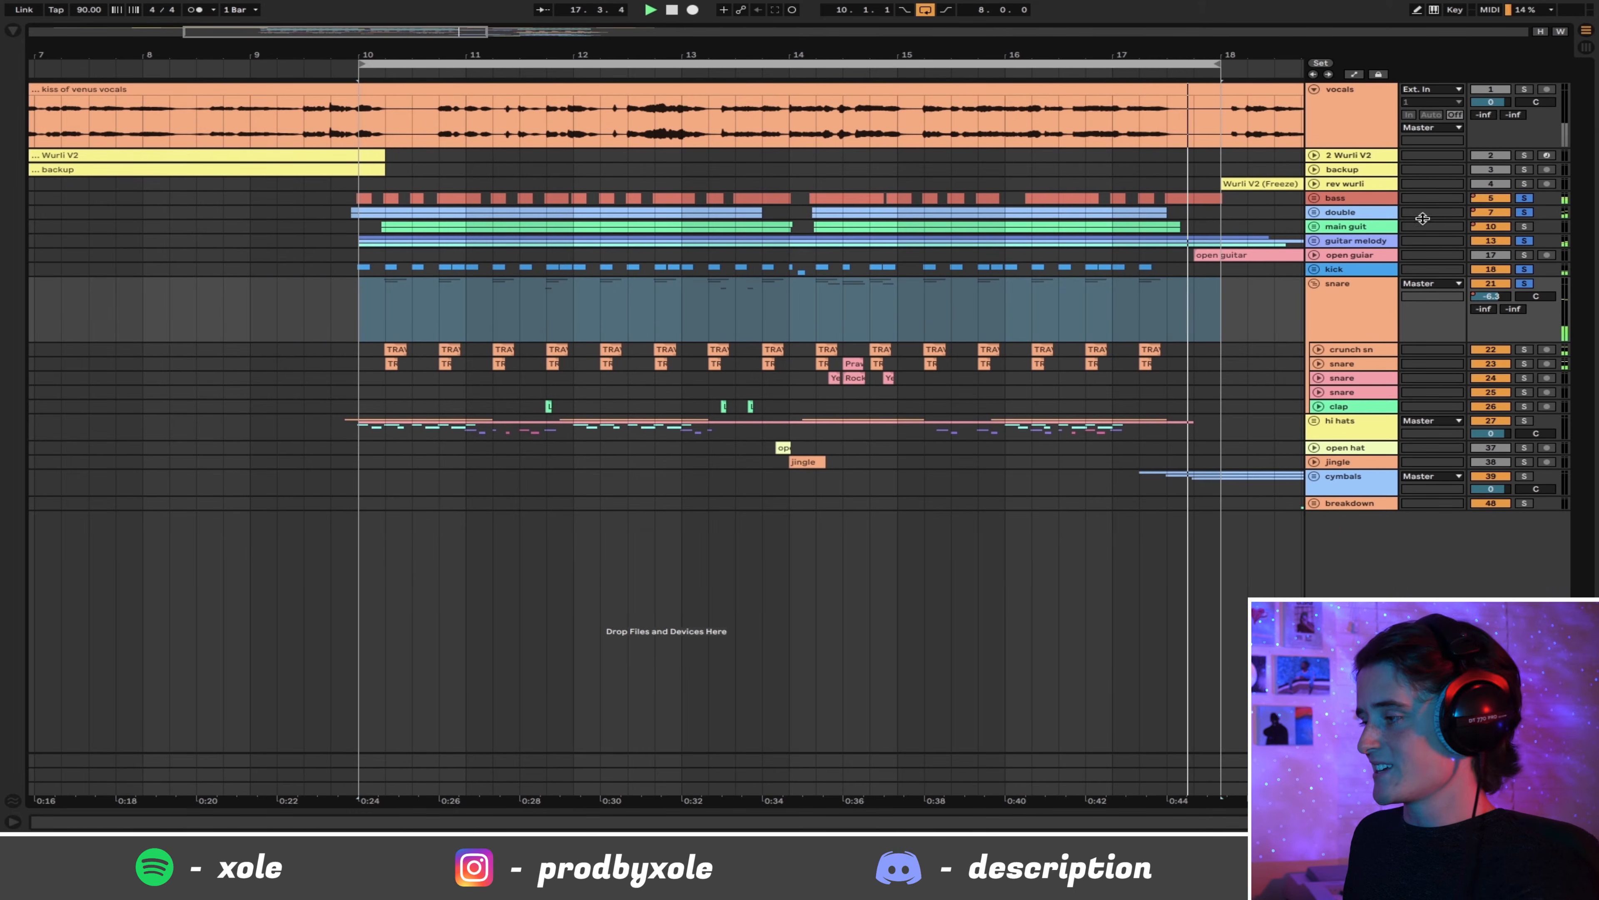
pyautogui.click(1314, 284)
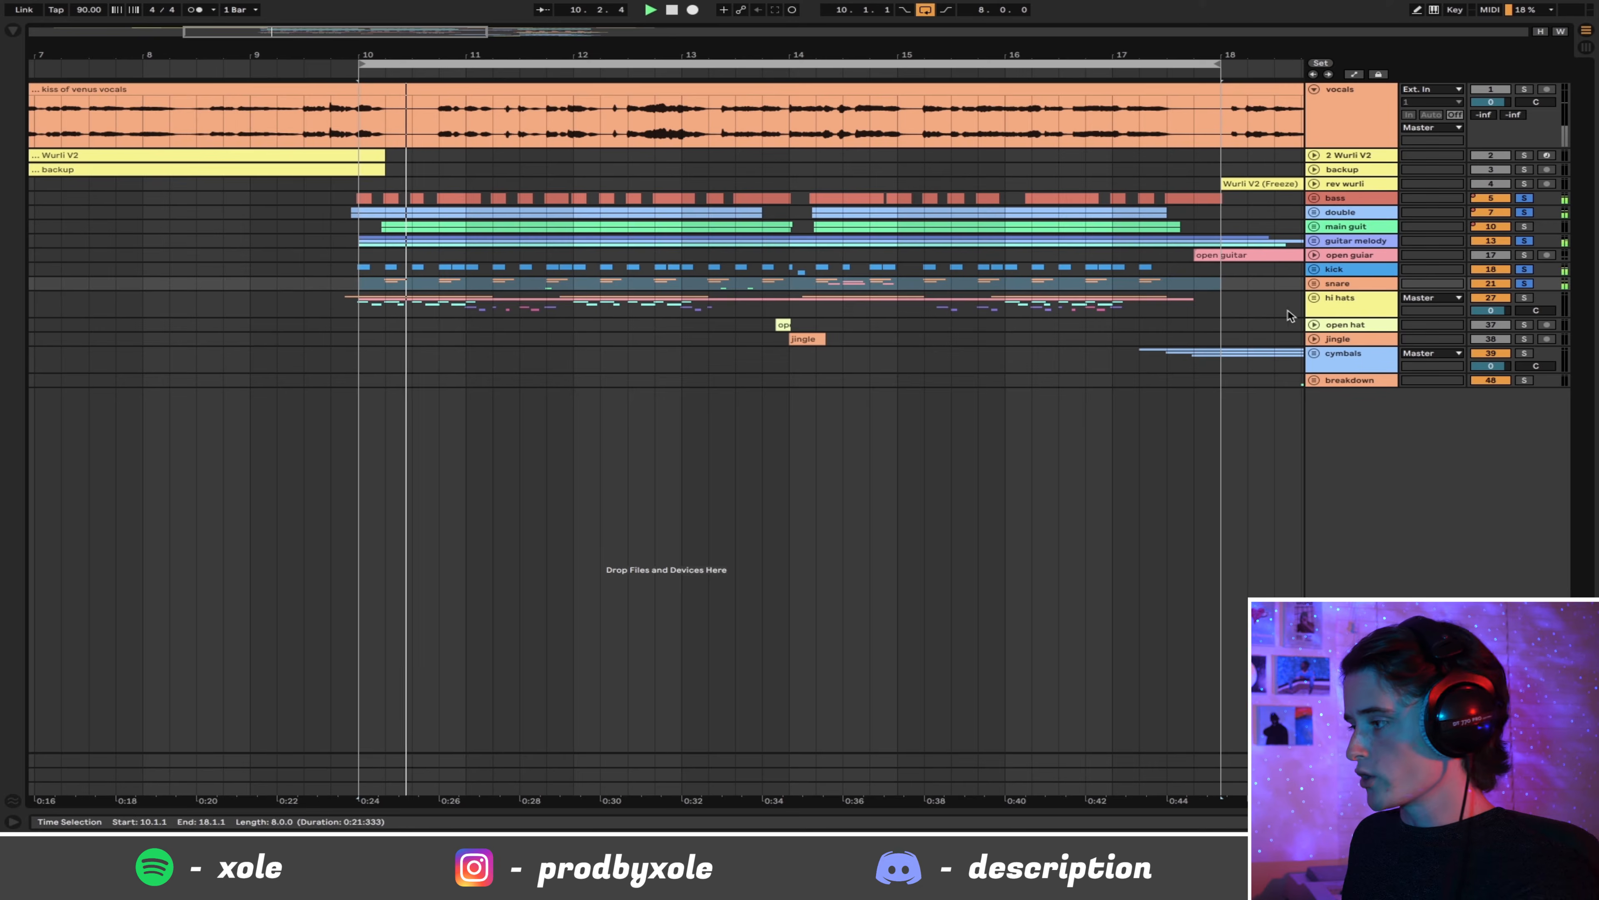
# Step: Unfold and solo the hi hats group, and expand its high hat loop and low hat loop tracks
pyautogui.click(1314, 297)
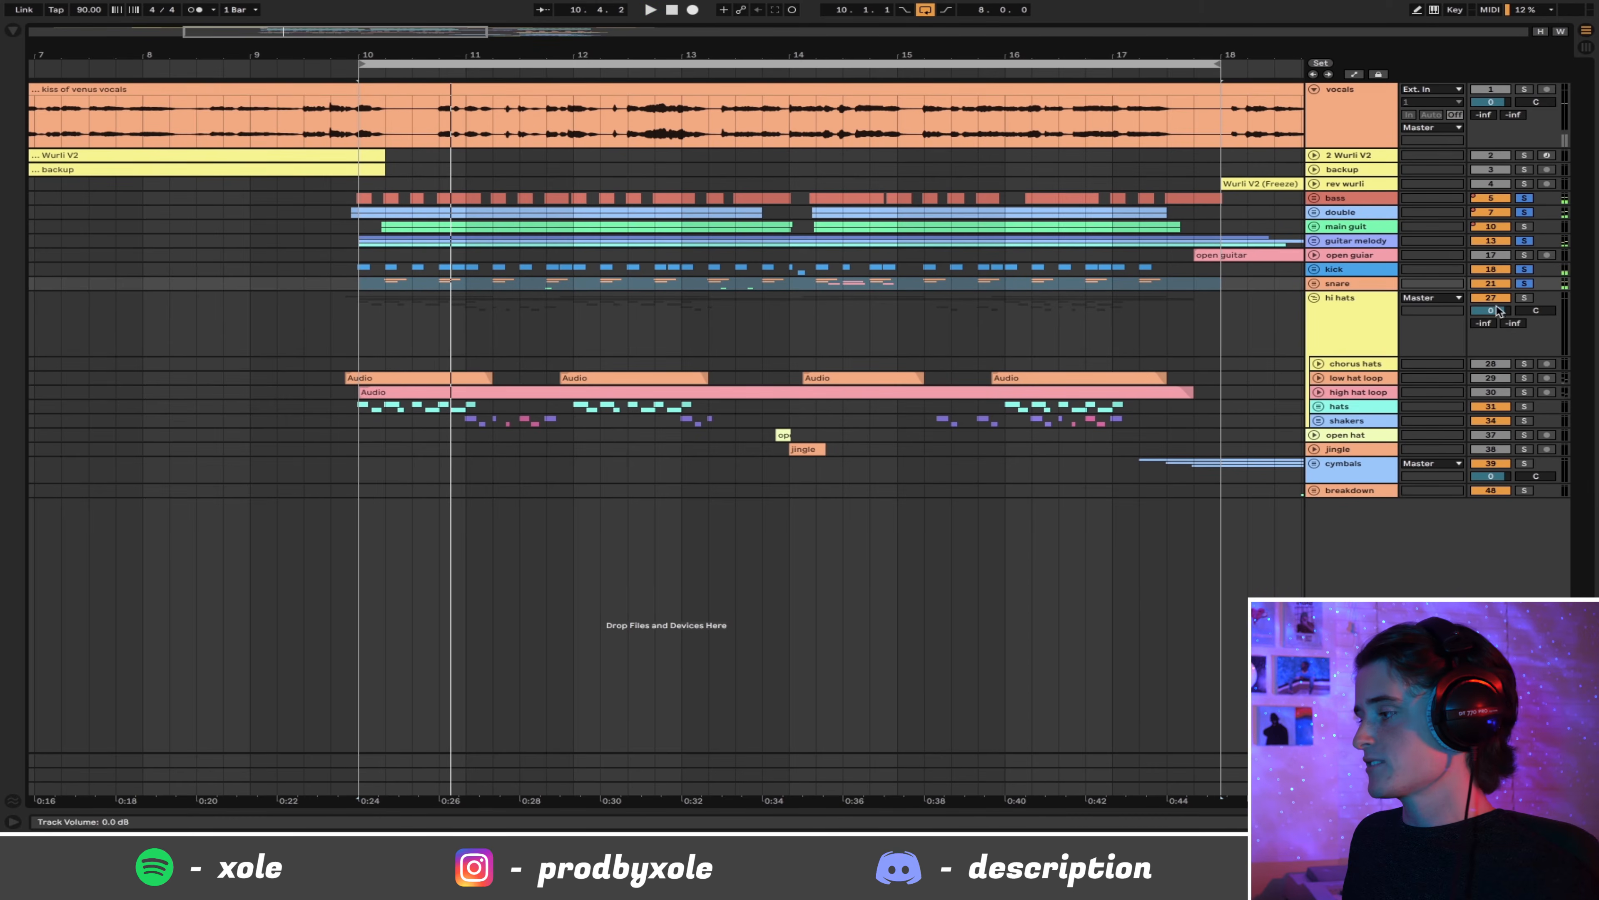
pyautogui.click(1524, 298)
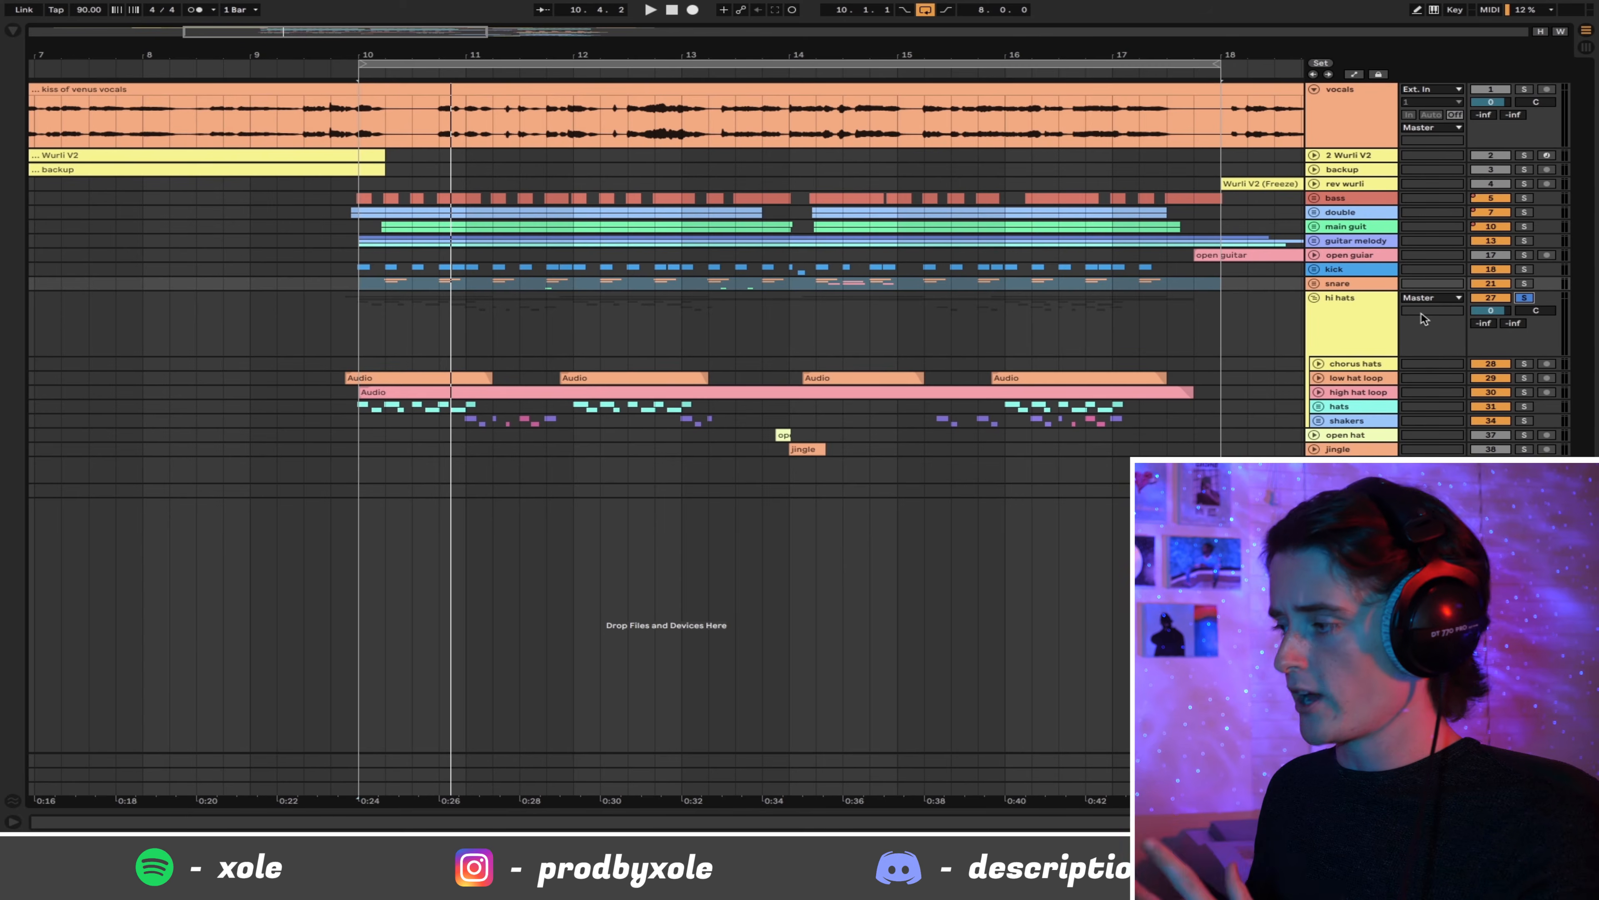
pyautogui.click(1318, 392)
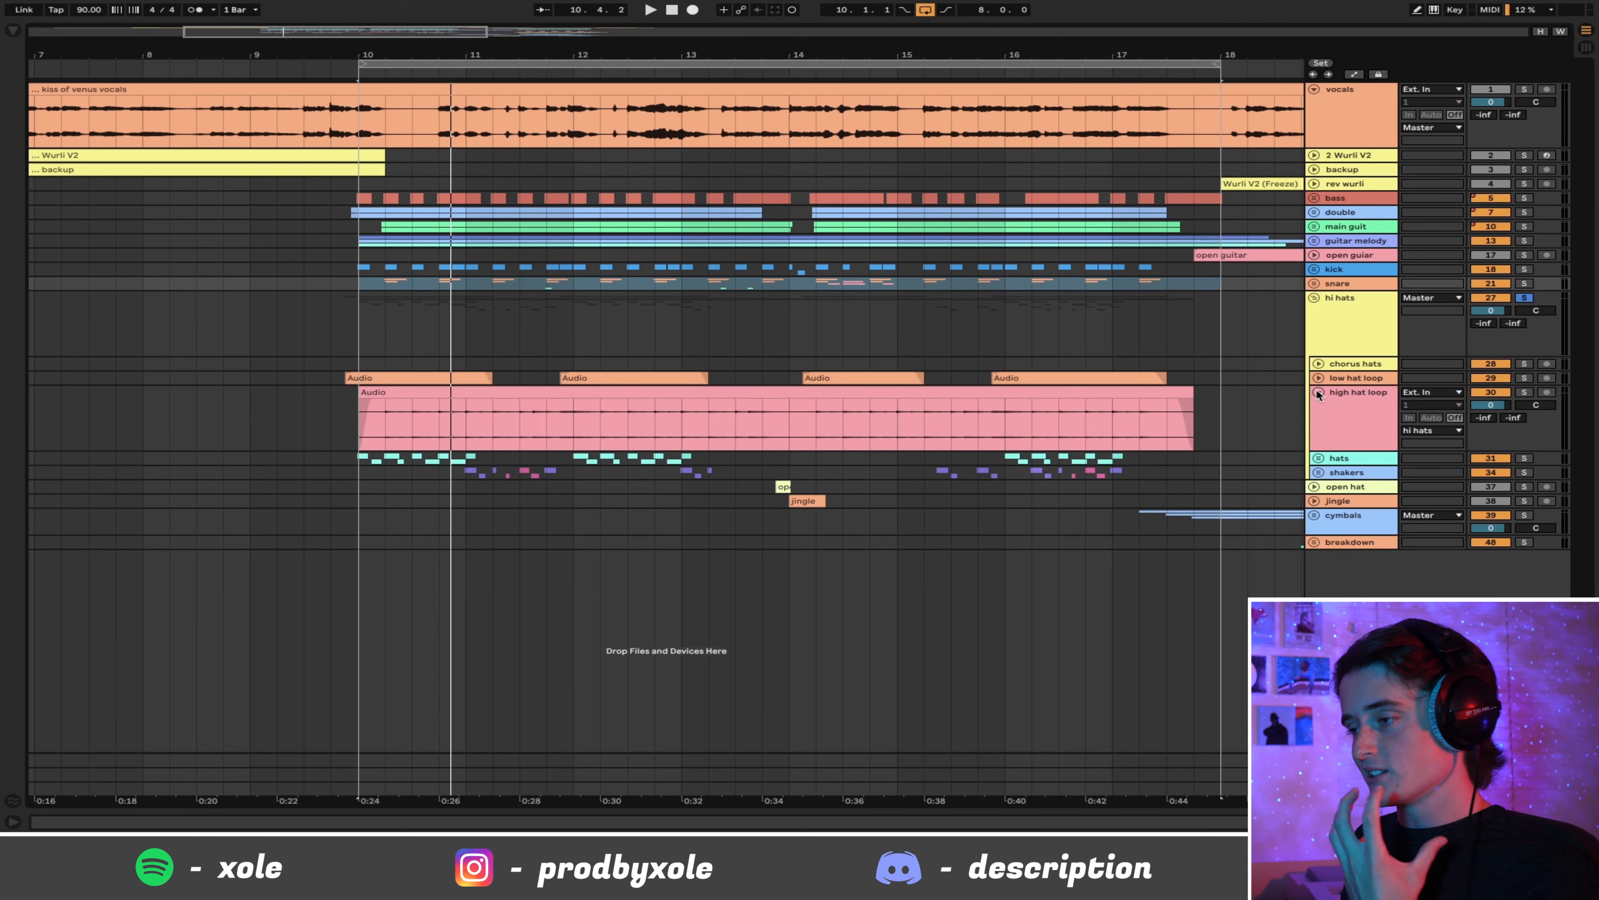
pyautogui.click(1319, 378)
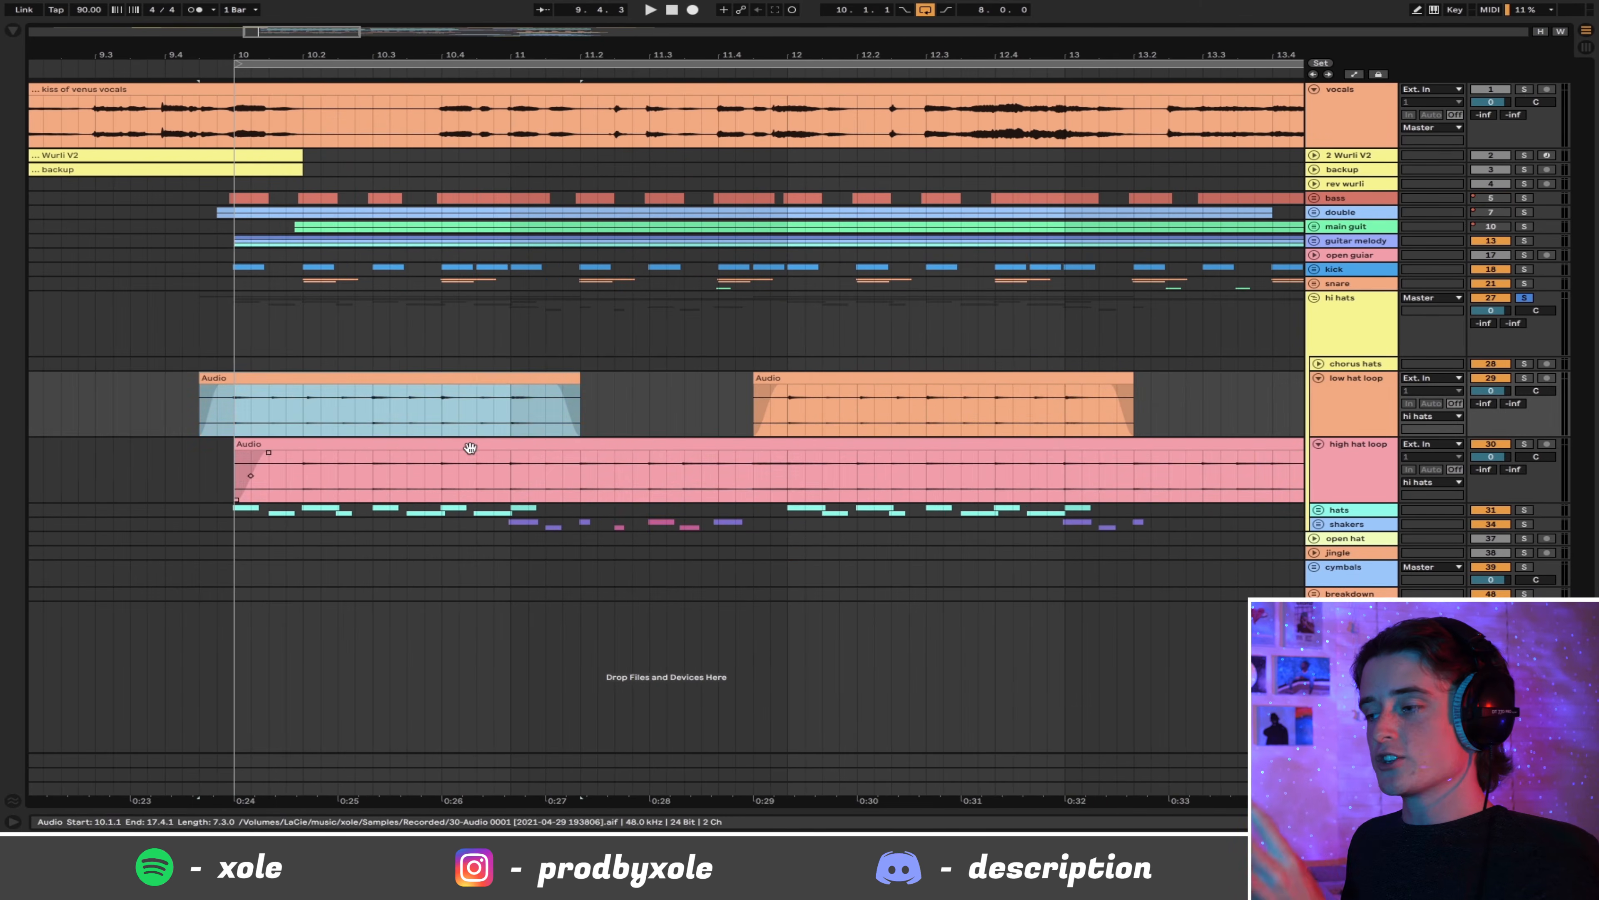
# Step: Solo the high hat loop, then switch the solo to the low hat loop and play it from bar 10
pyautogui.click(474, 444)
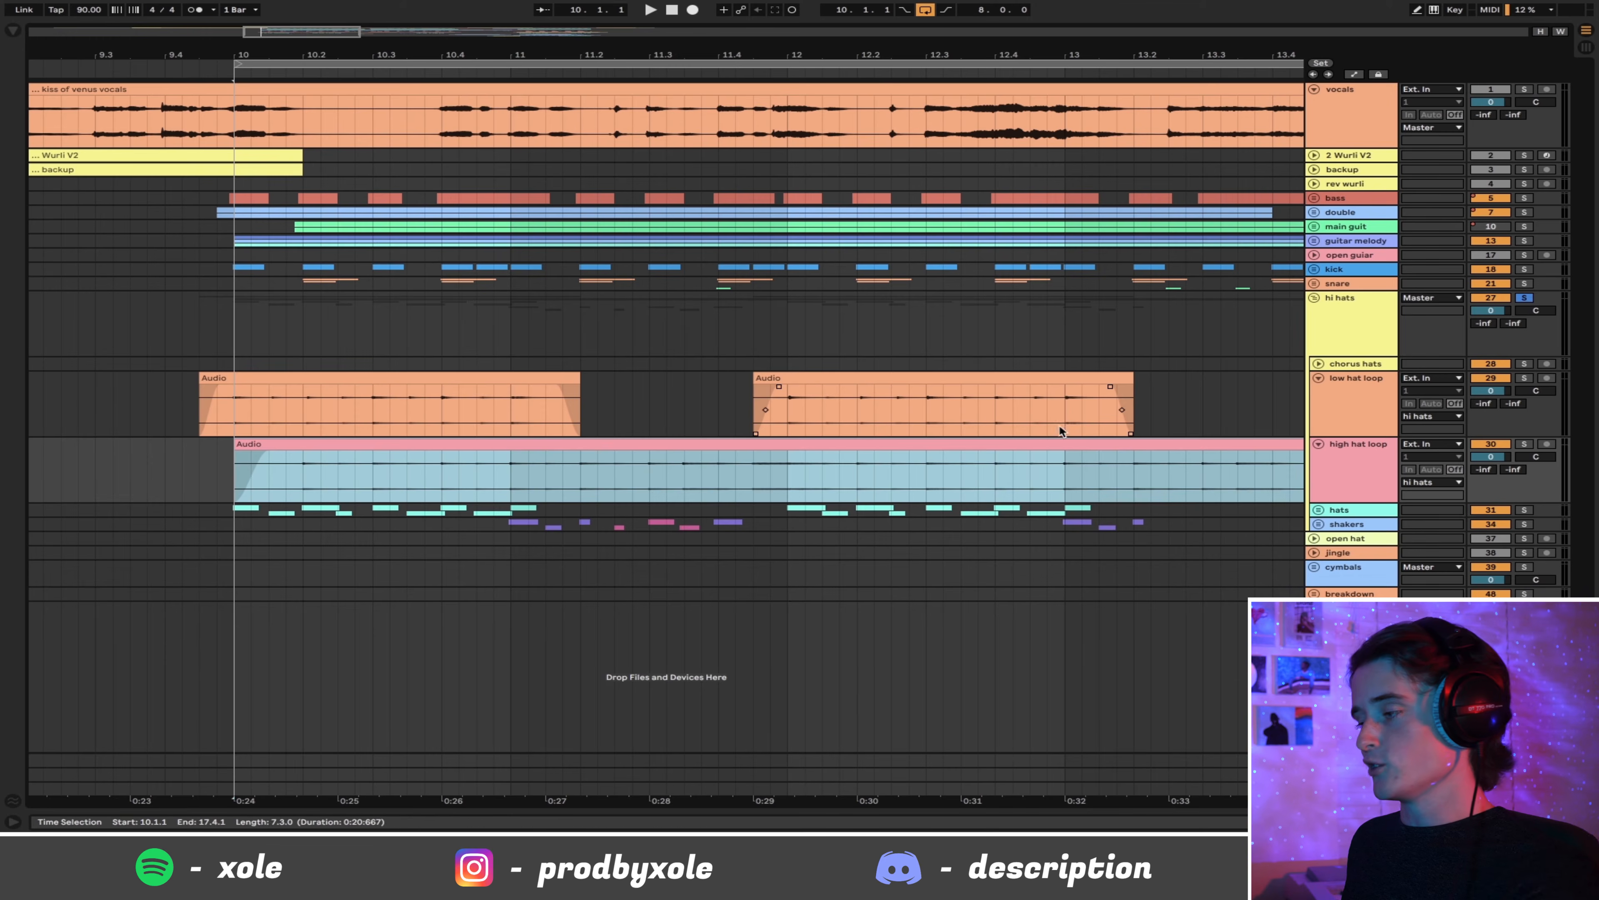
pyautogui.click(1524, 445)
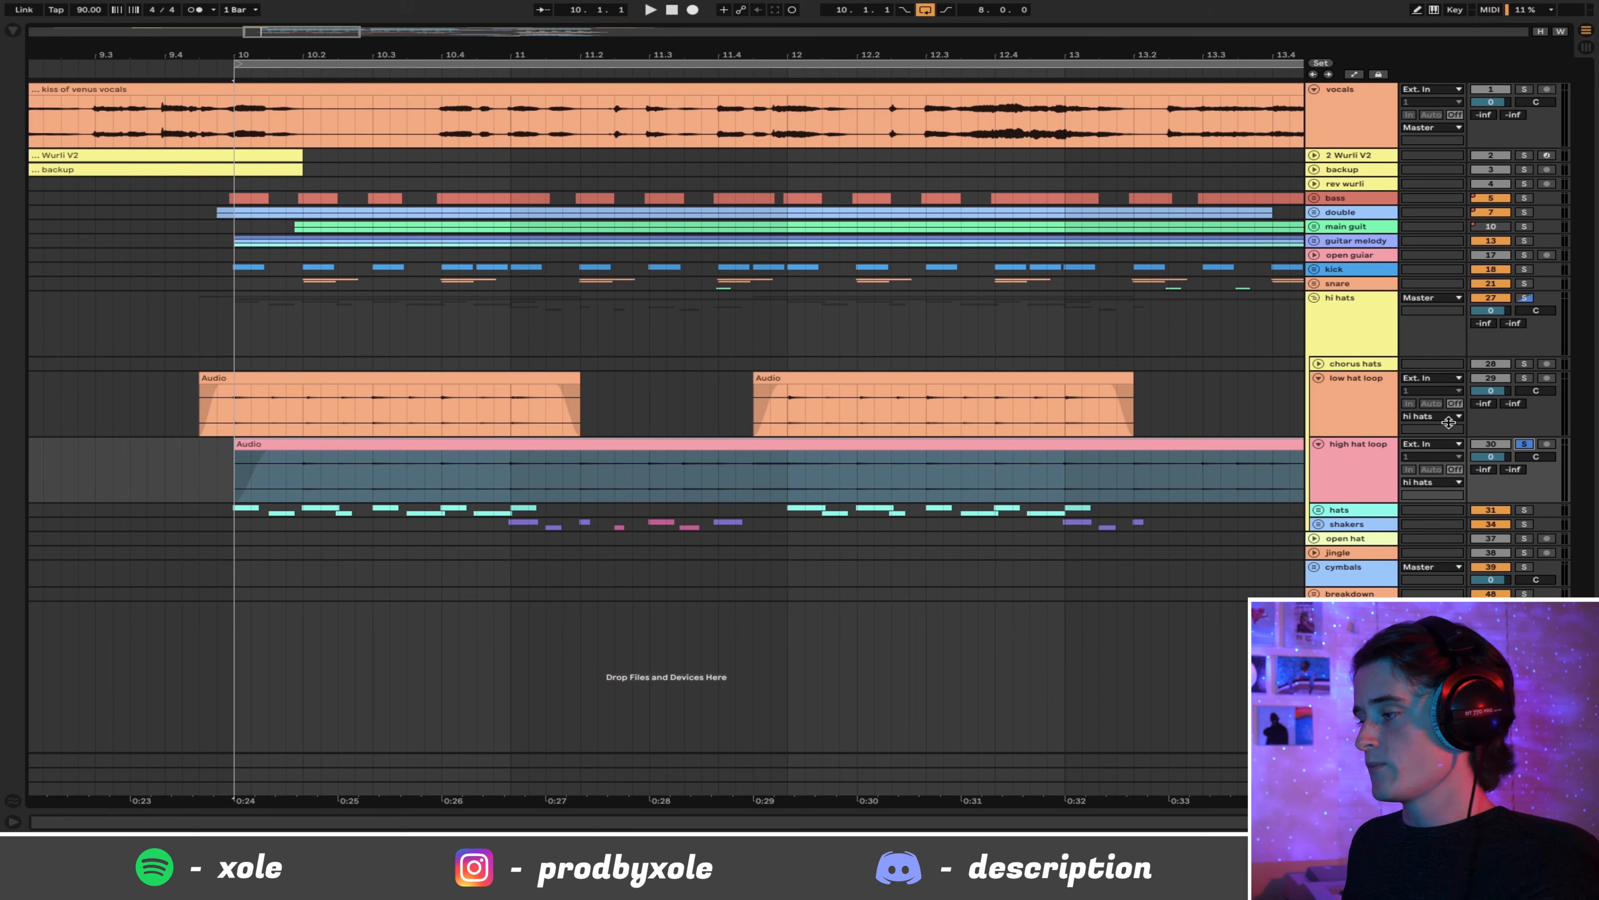
pyautogui.click(414, 400)
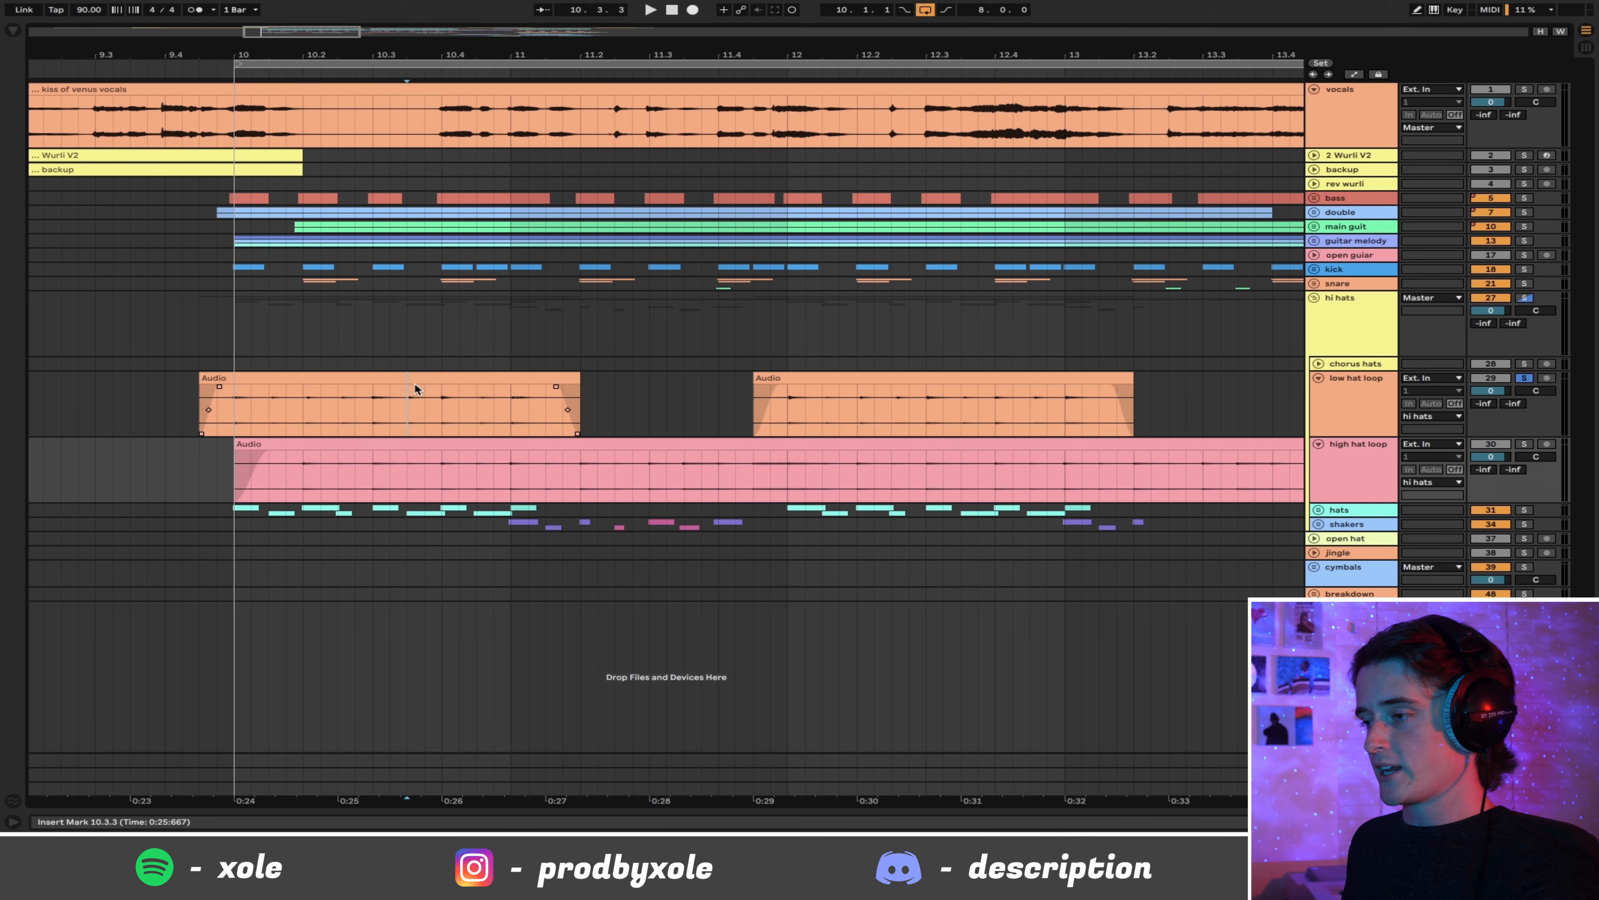
pyautogui.press('space')
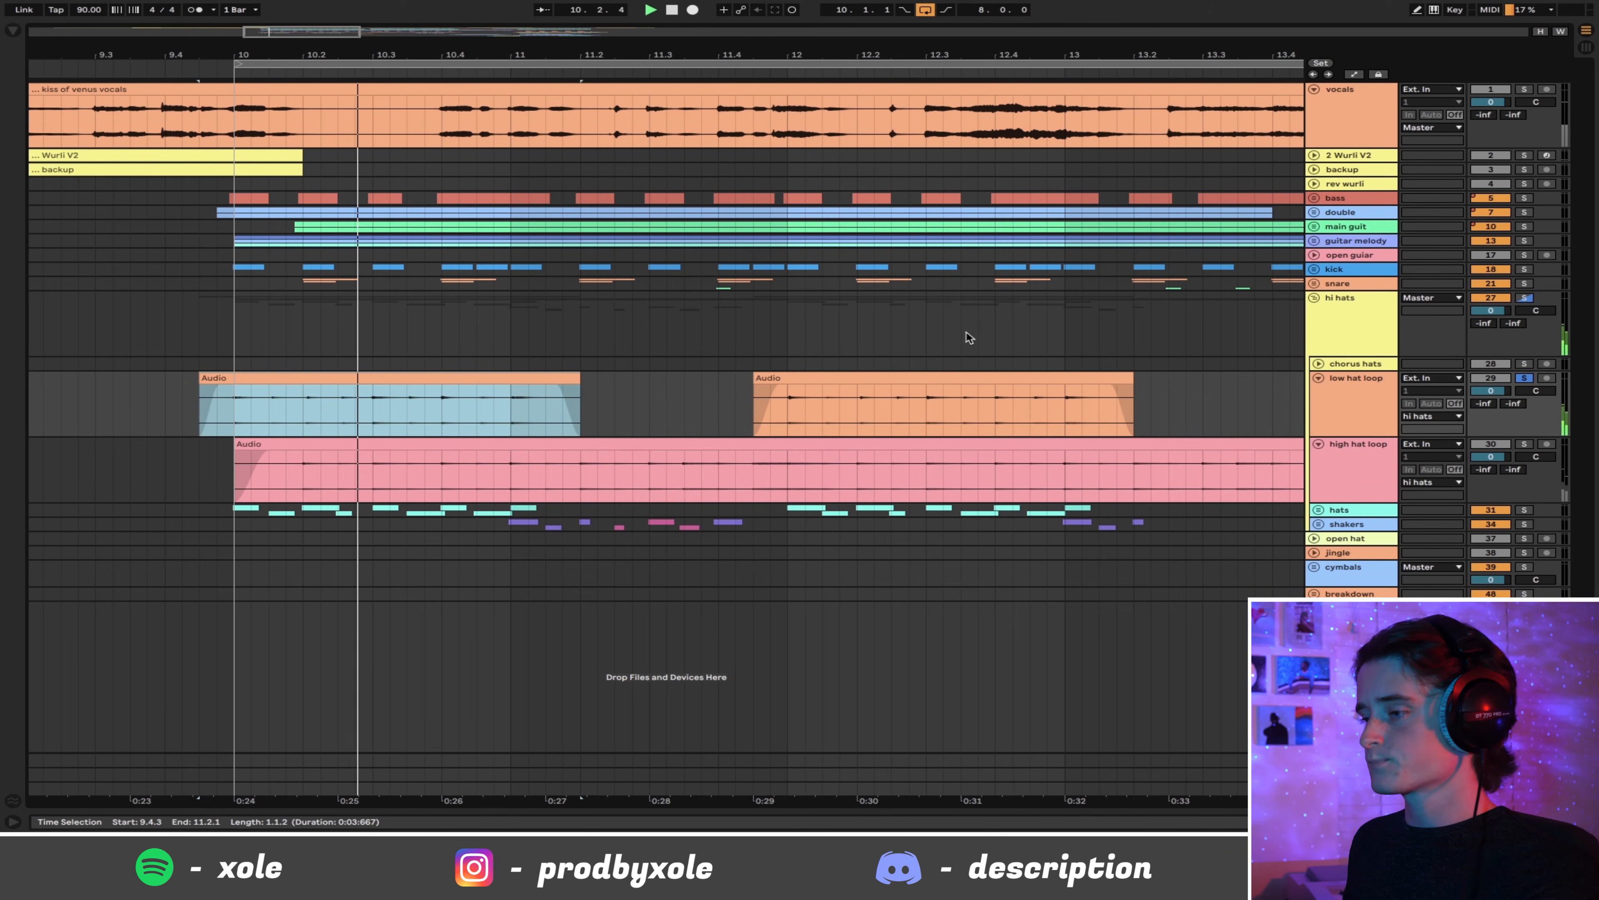
pyautogui.moveTo(770, 54); pyautogui.dragTo(567, 53)
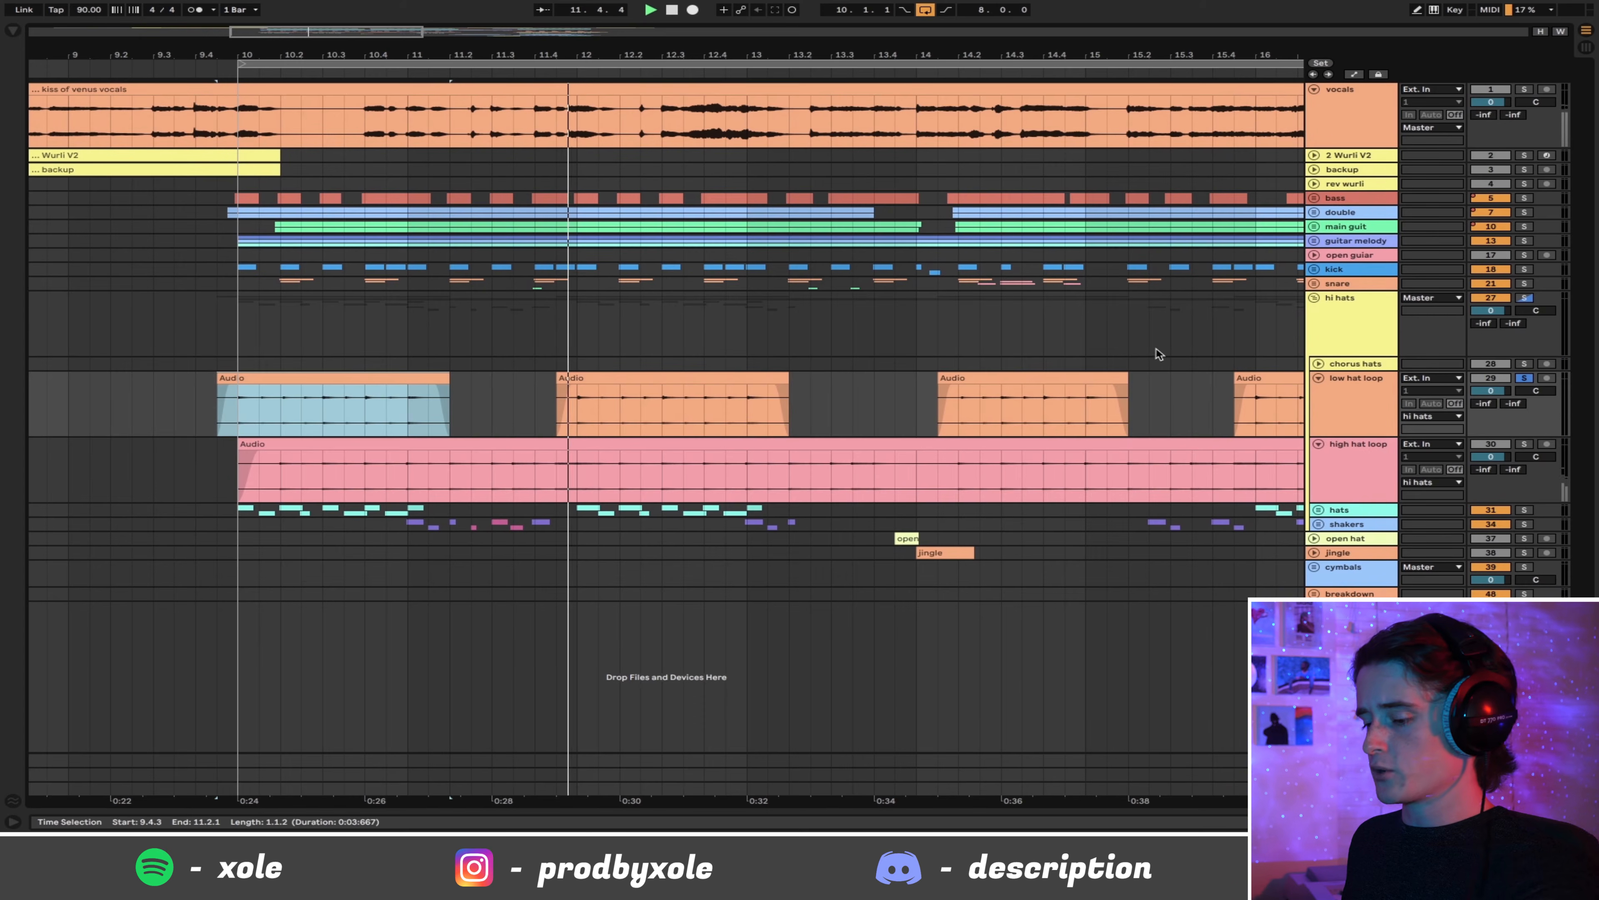
# Step: Add the high hat loop and kick group to the solo and play them with the low hat loop
pyautogui.click(1341, 466)
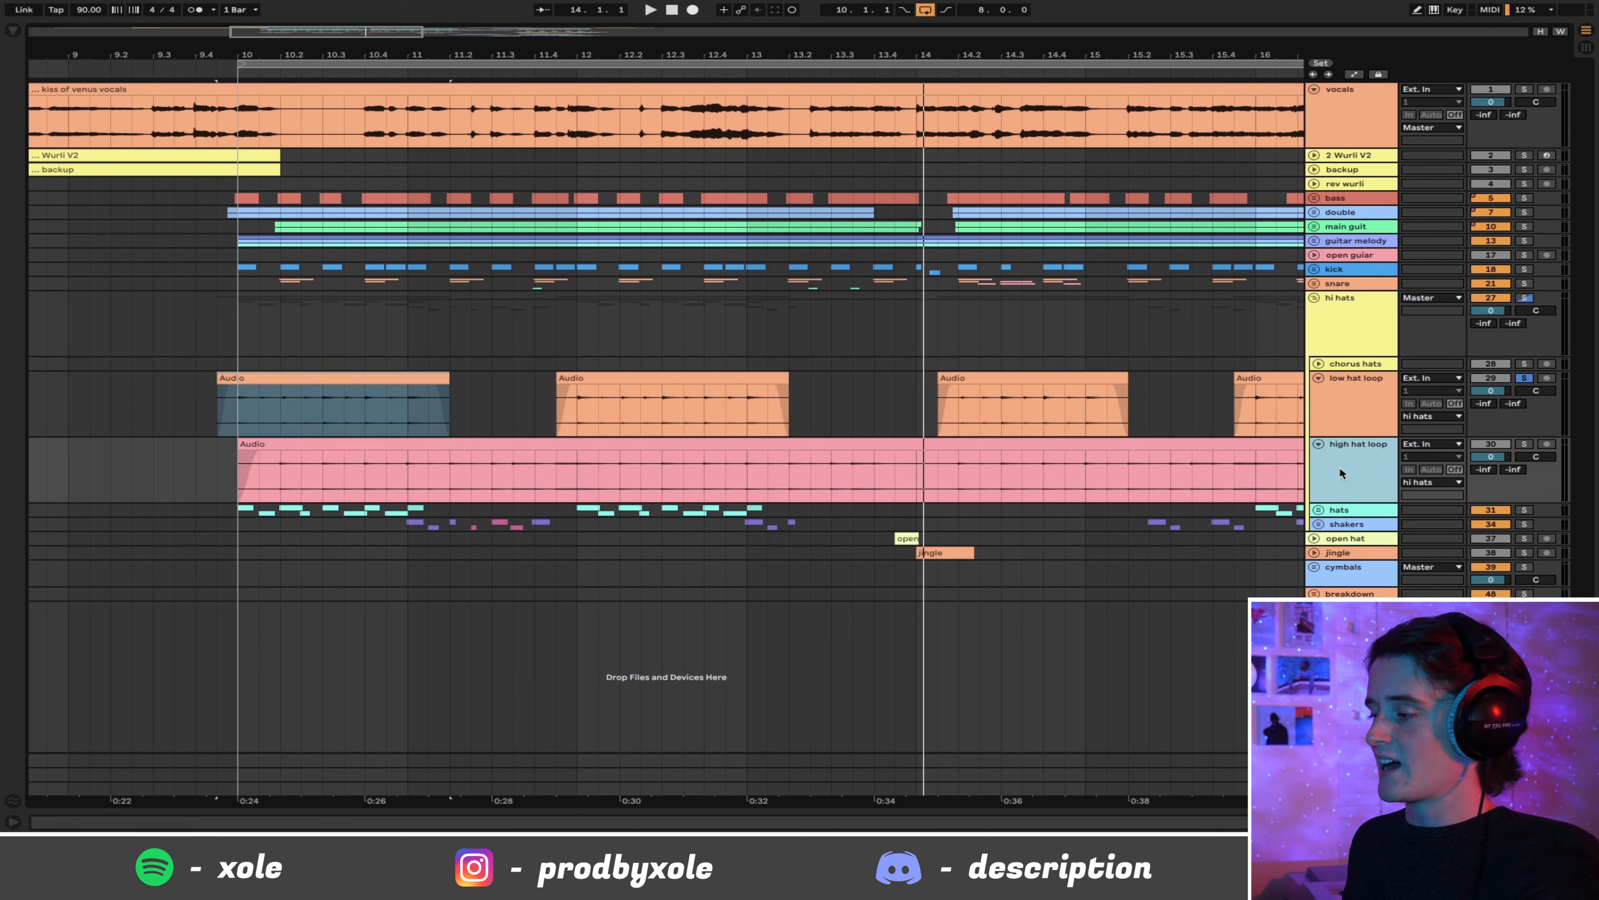
pyautogui.click(1524, 444)
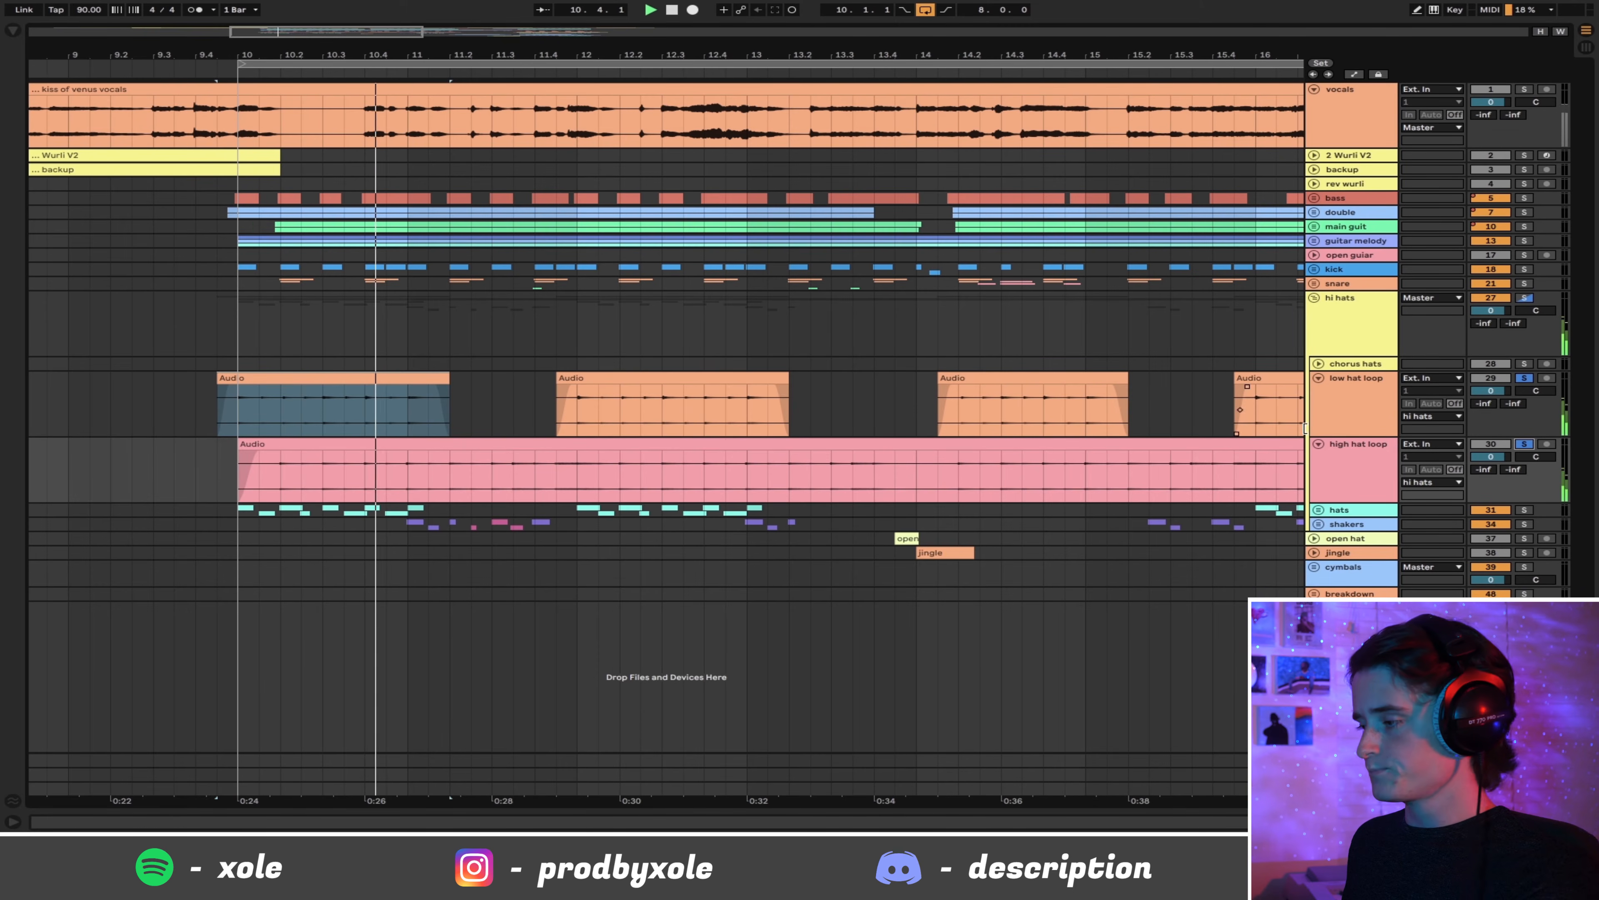
pyautogui.click(1525, 269)
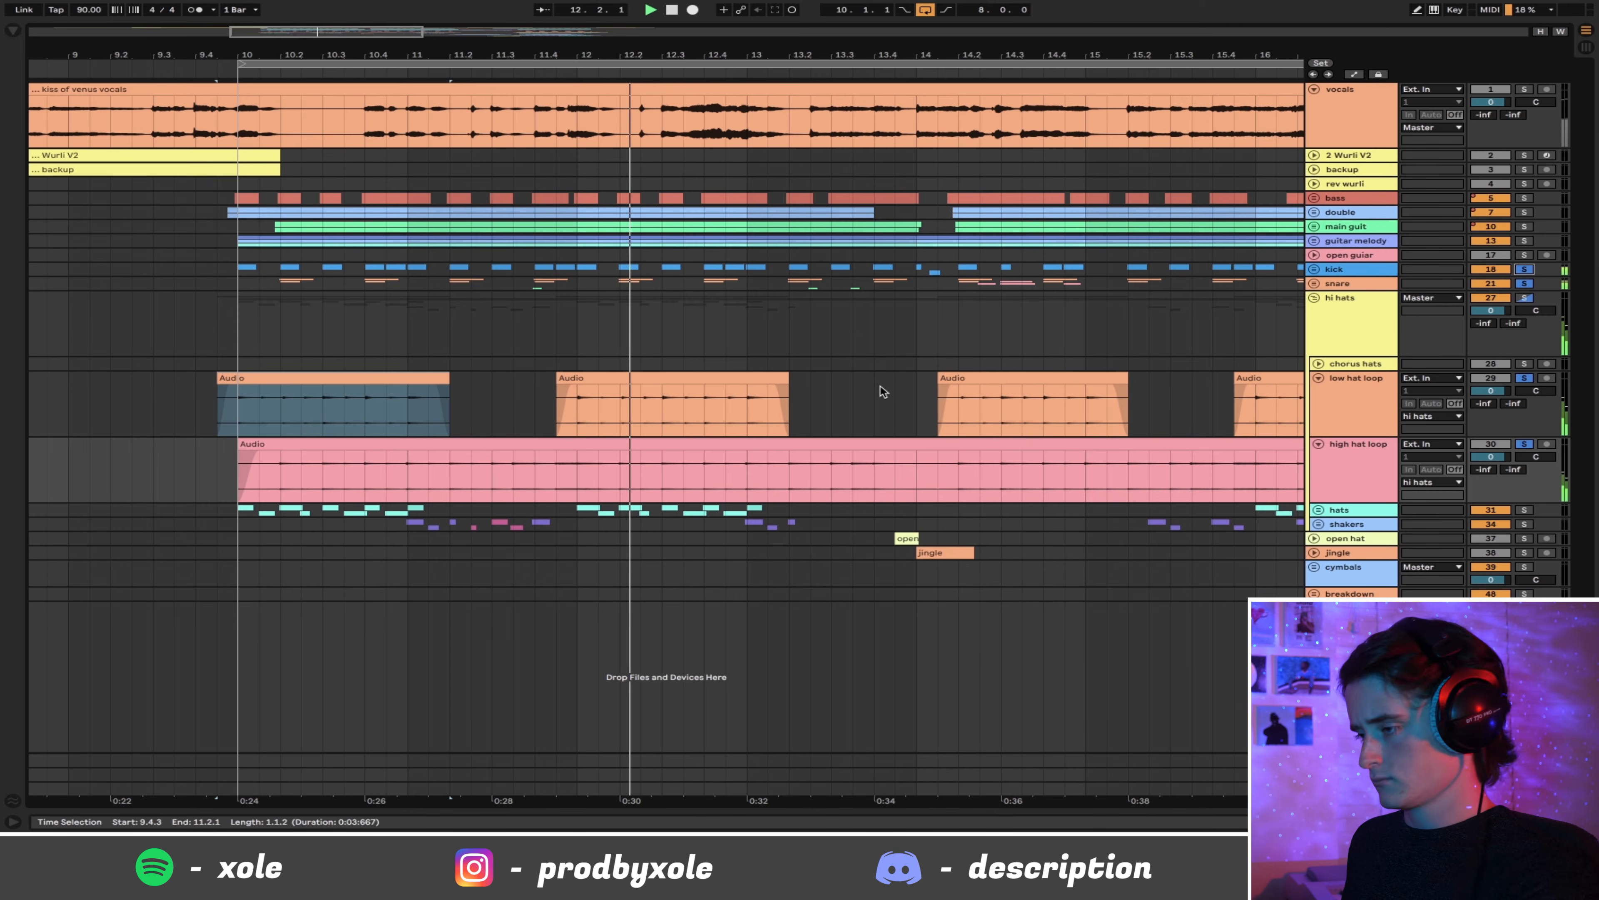
# Step: Stop playback, unfold the hats group, and audition it soloed from 15.4.3
pyautogui.click(1318, 510)
pyautogui.scroll(-2, 1292, 509)
pyautogui.press('space')
pyautogui.moveTo(984, 55); pyautogui.dragTo(757, 42)
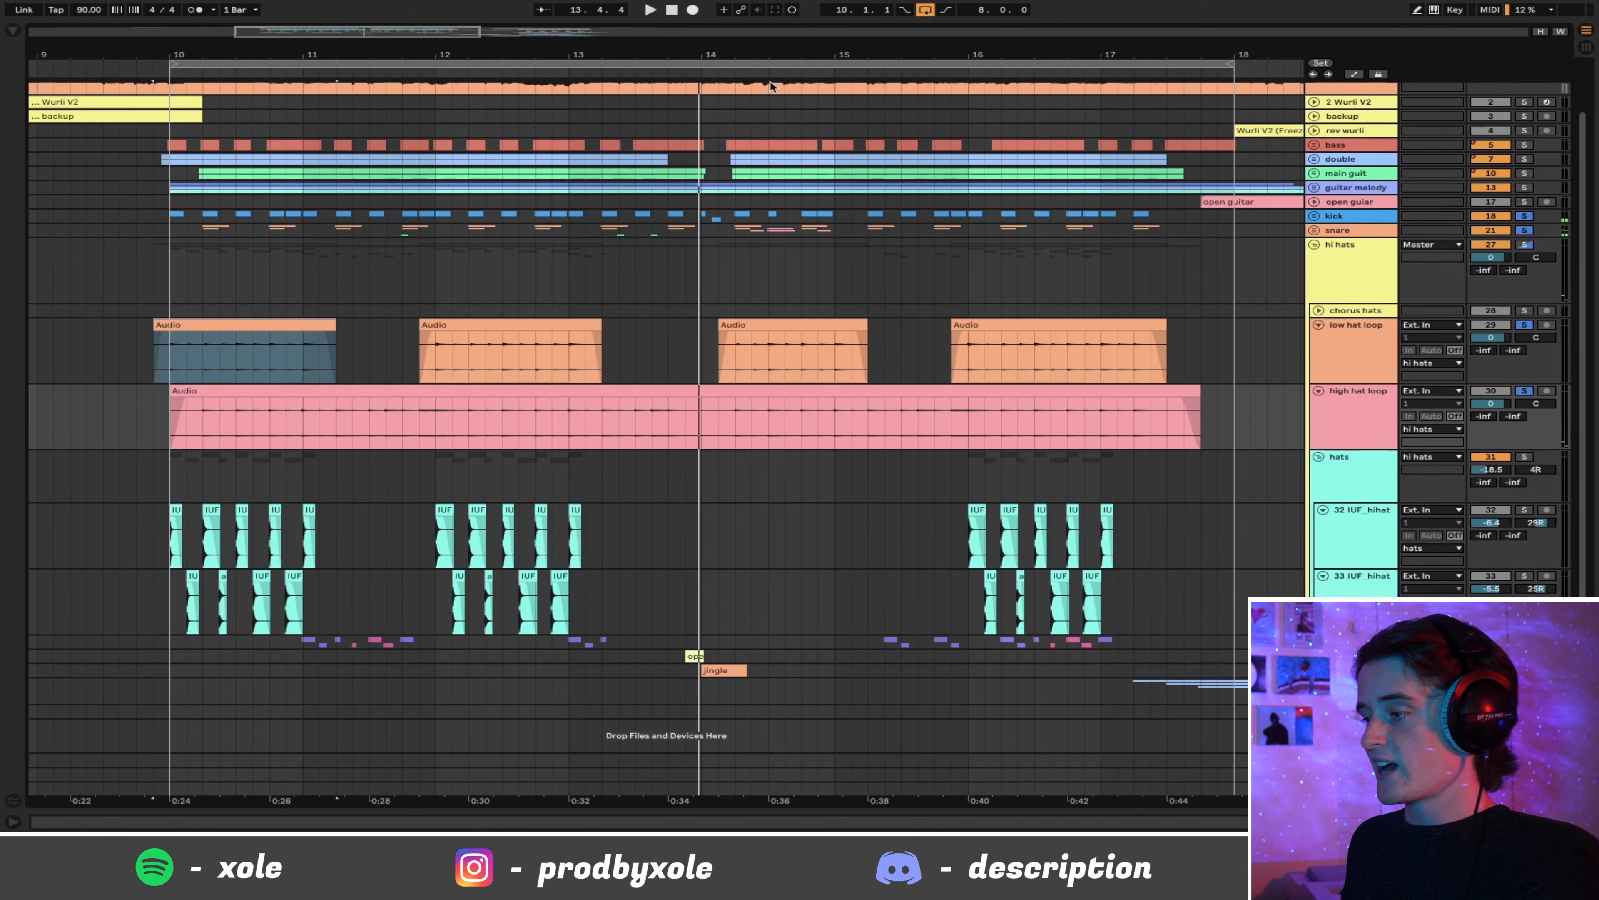
pyautogui.click(955, 473)
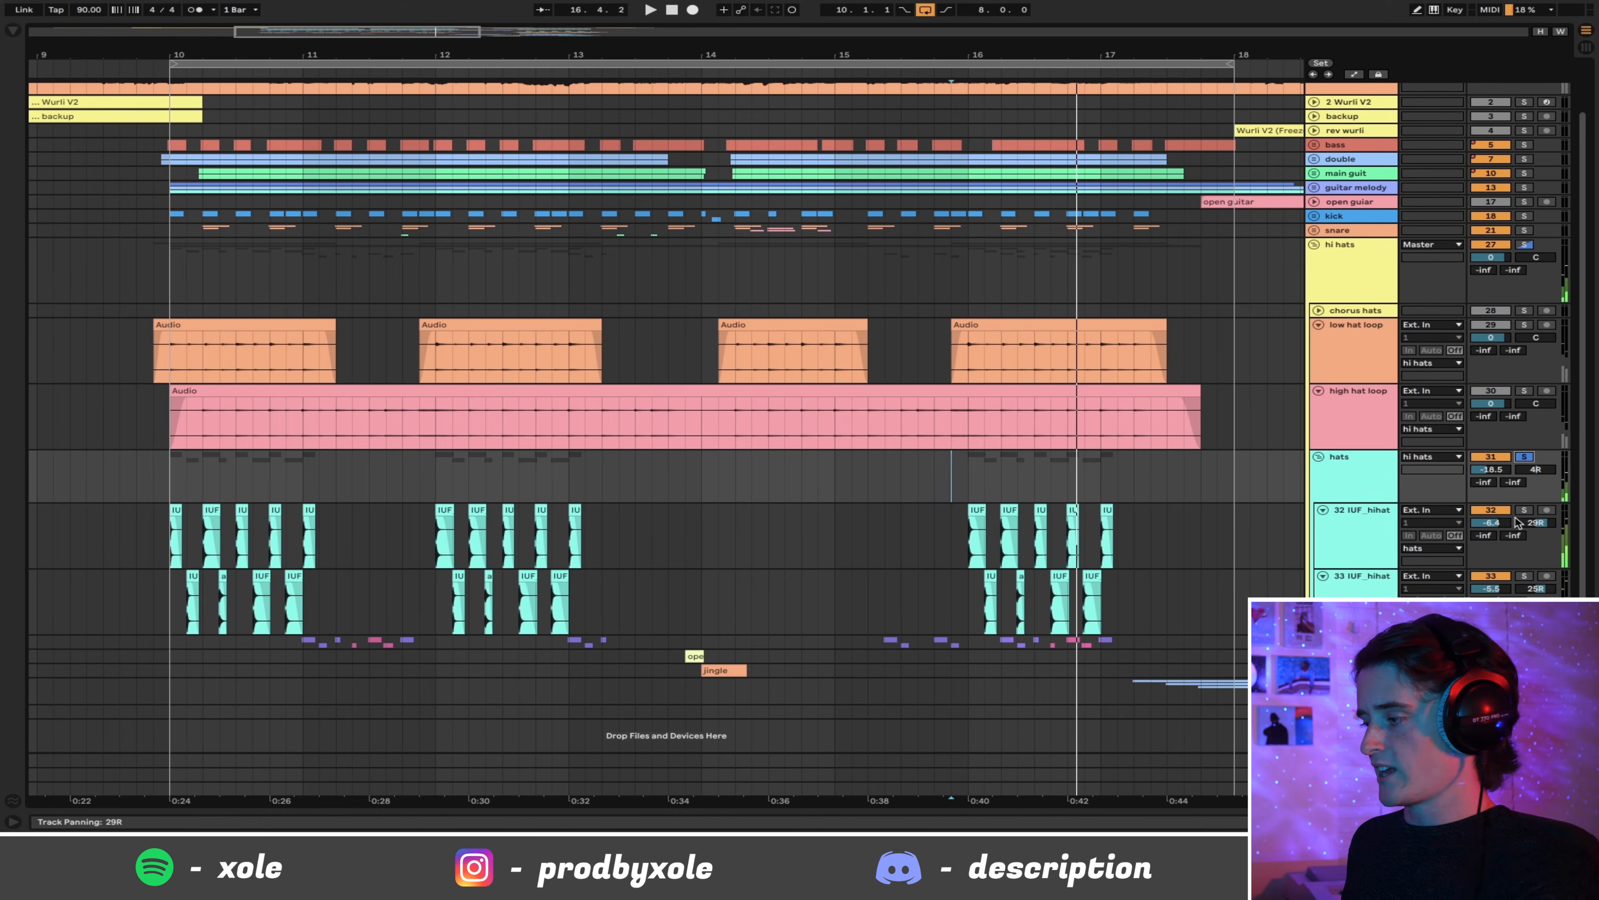
# Step: Unfold the shakers group and play all the hi-hat layers together with the soloed kick and snare groups
pyautogui.click(1319, 642)
pyautogui.scroll(-4, 1187, 599)
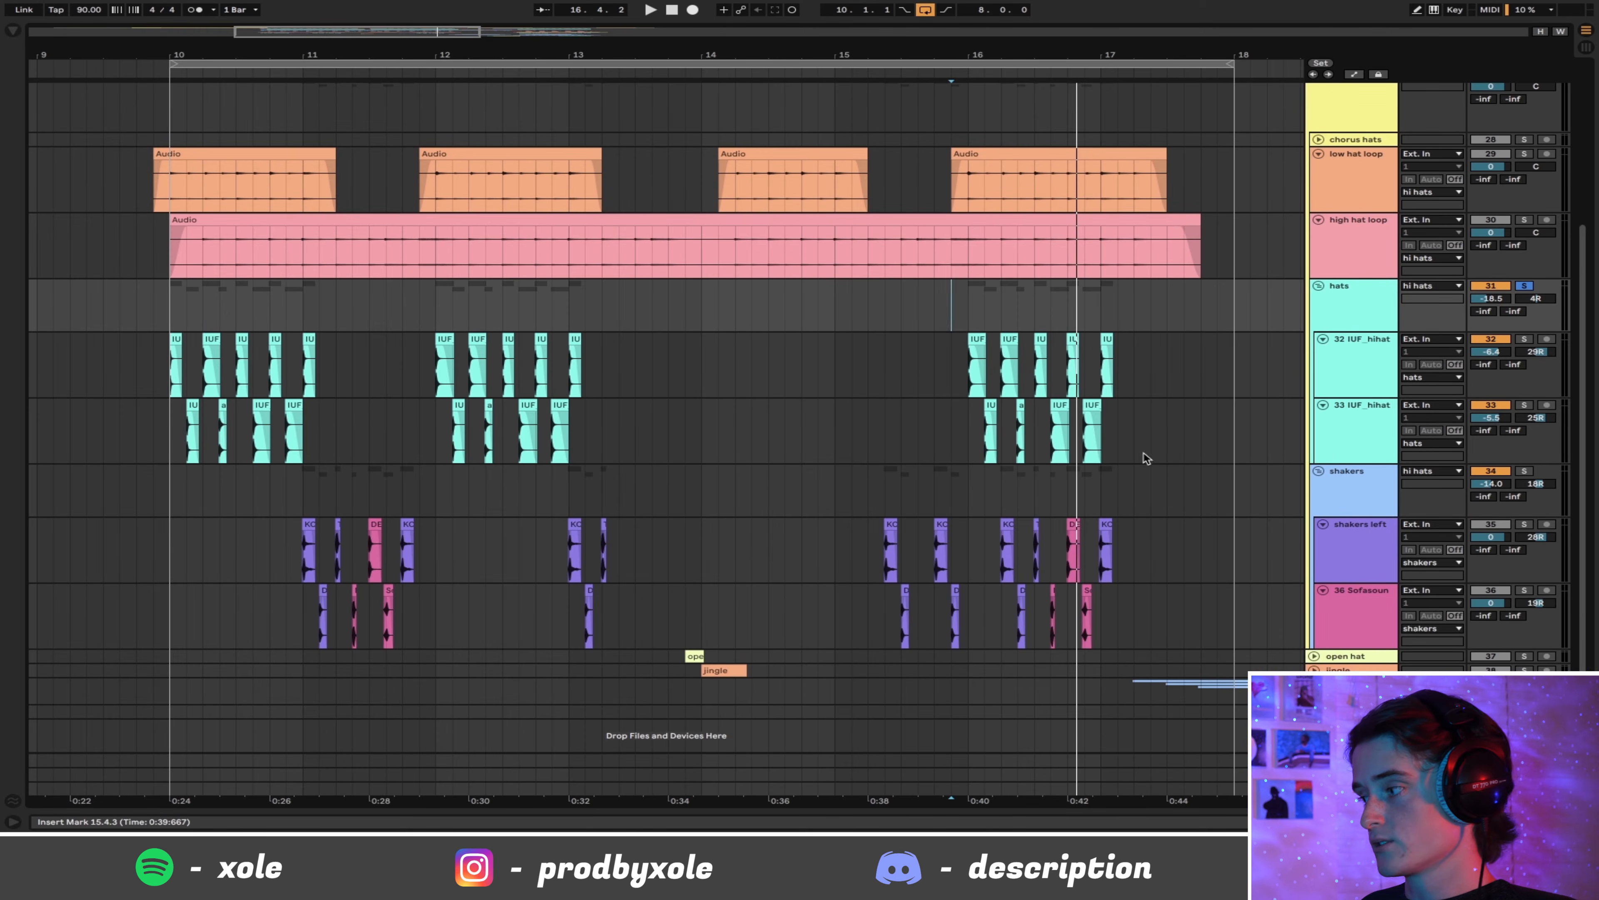
pyautogui.click(885, 483)
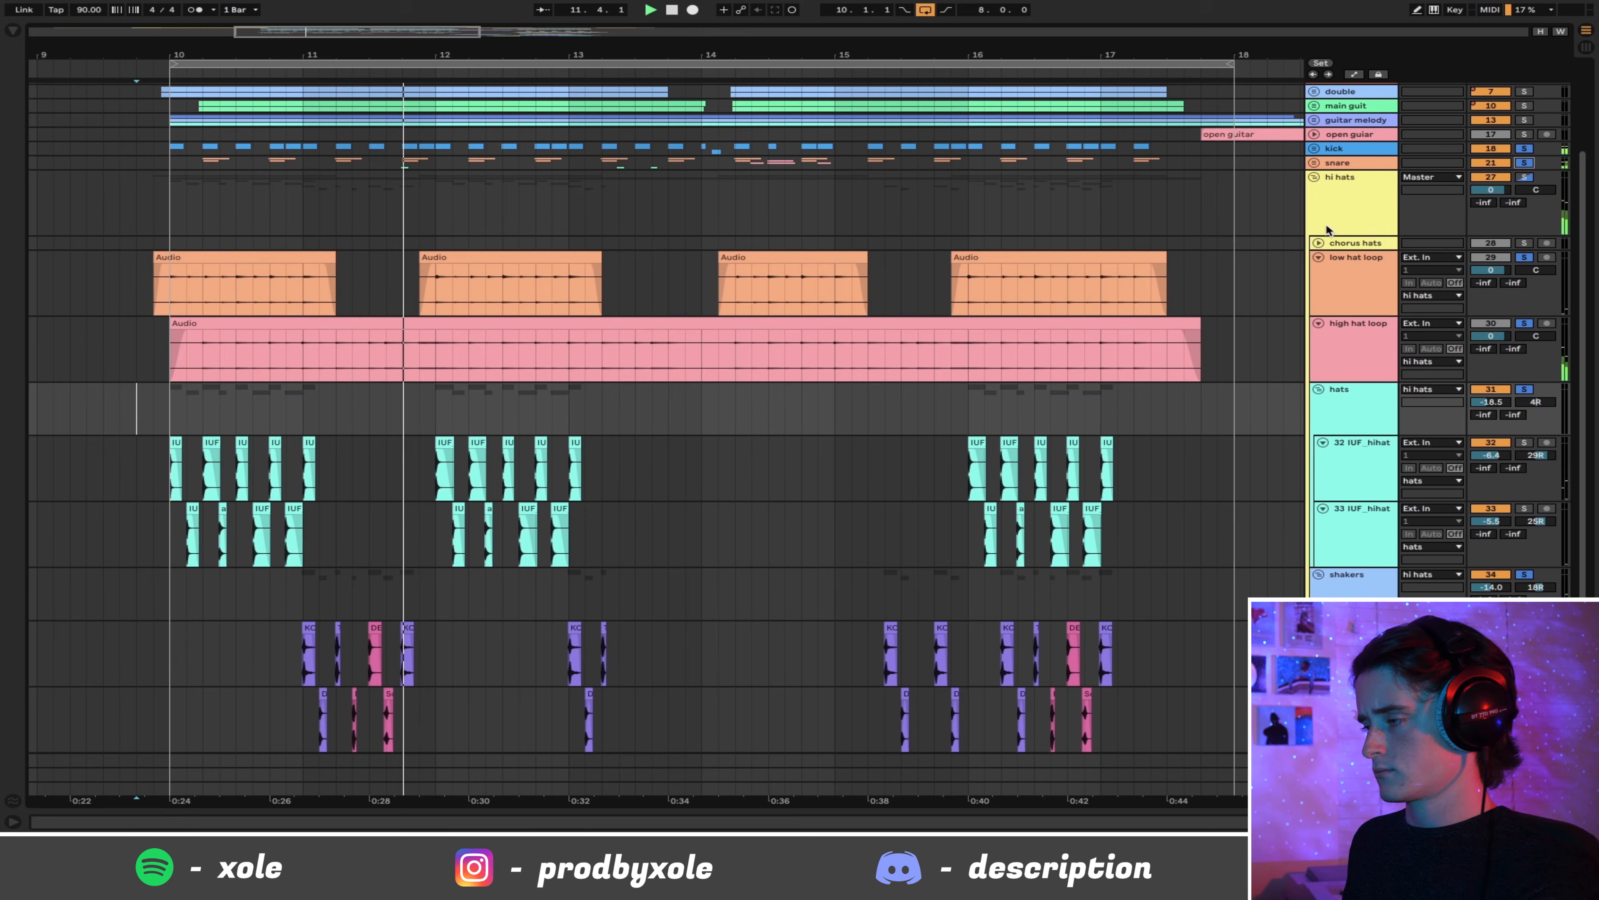
# Step: Fold the hi hats group, highlight the open hat and jingle clips around bar 14, and expand both tracks
pyautogui.click(1316, 176)
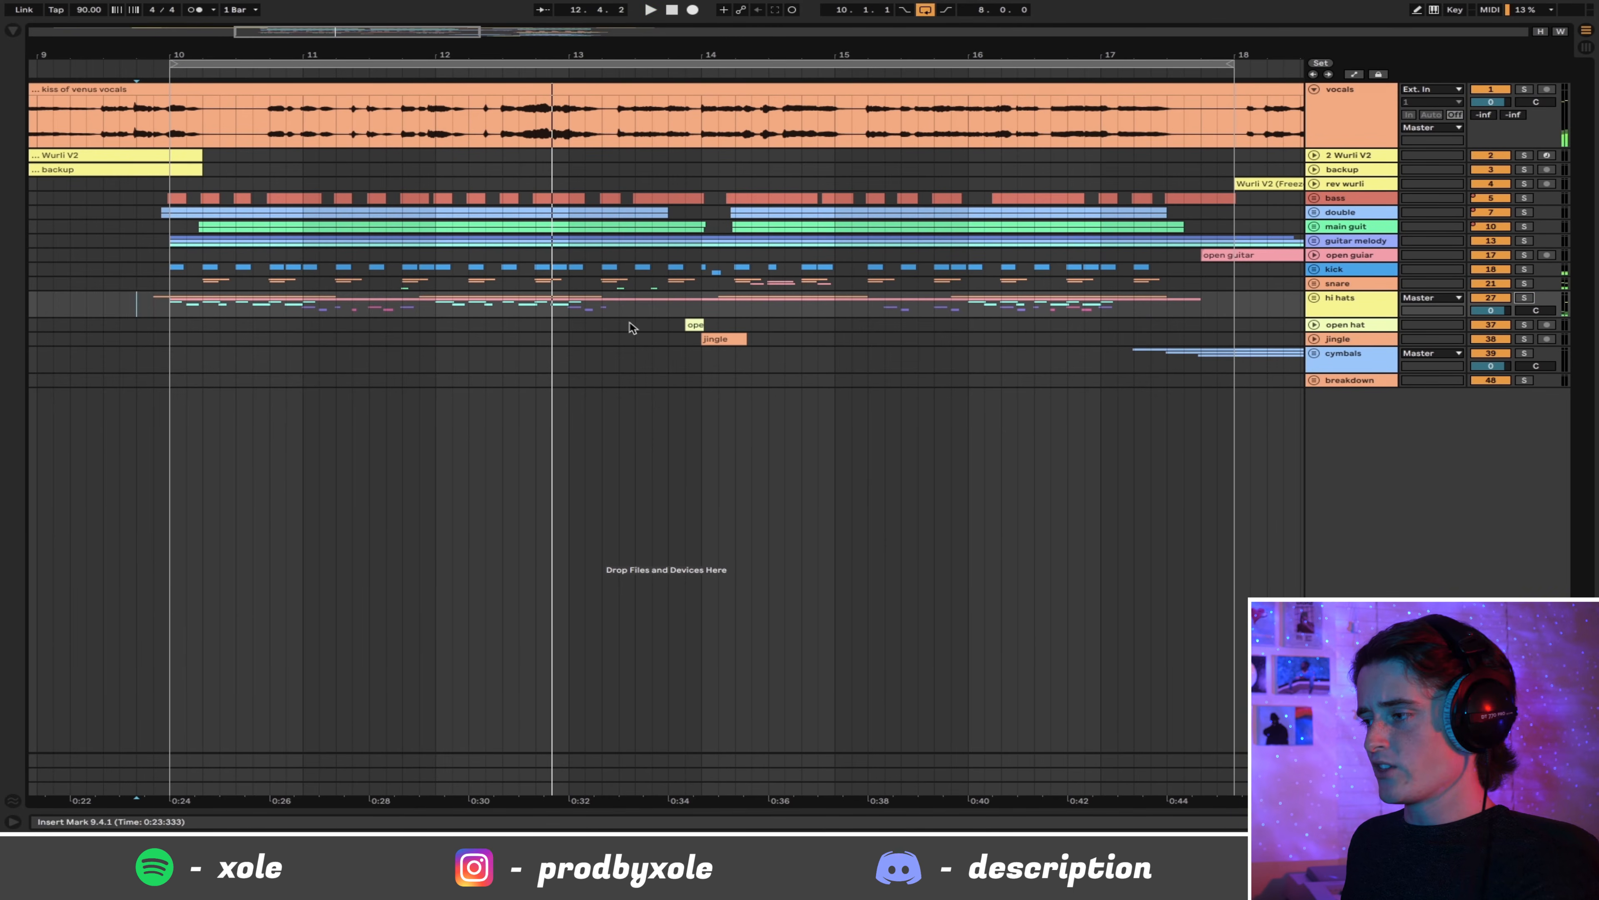
pyautogui.moveTo(632, 327); pyautogui.dragTo(836, 341)
pyautogui.click(1314, 339)
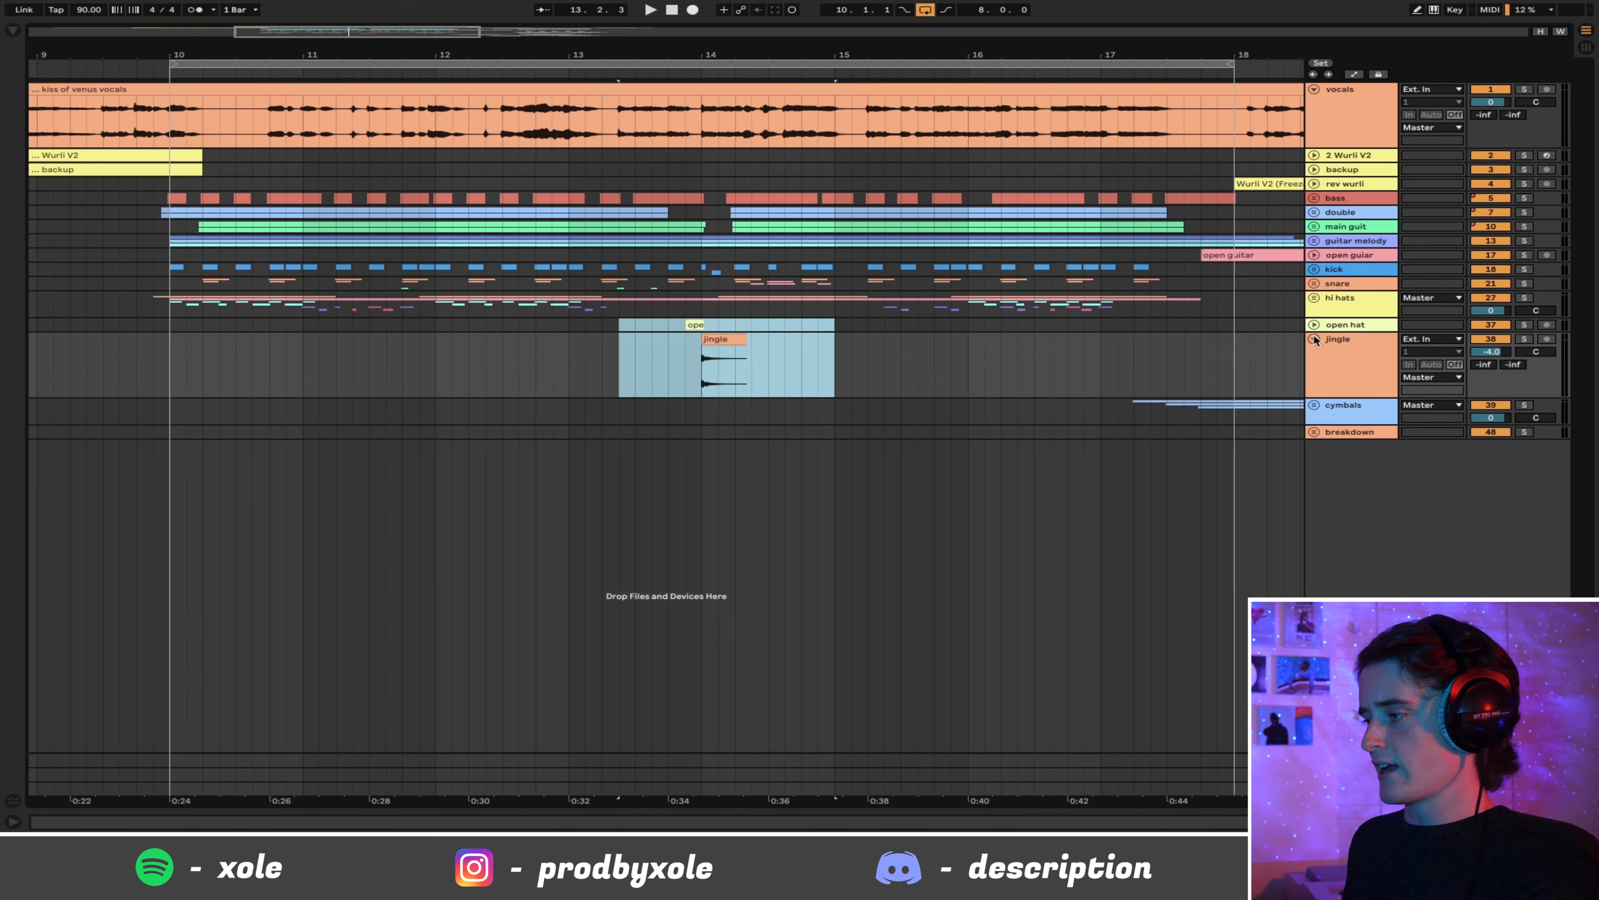
pyautogui.click(1314, 325)
# Step: Play the open hat and jingle section from 12.4.3 in the full mix, and turn off the arrangement loop
pyautogui.moveTo(638, 345); pyautogui.dragTo(739, 344)
pyautogui.moveTo(685, 401); pyautogui.dragTo(864, 430)
pyautogui.click(555, 358)
pyautogui.press('space')
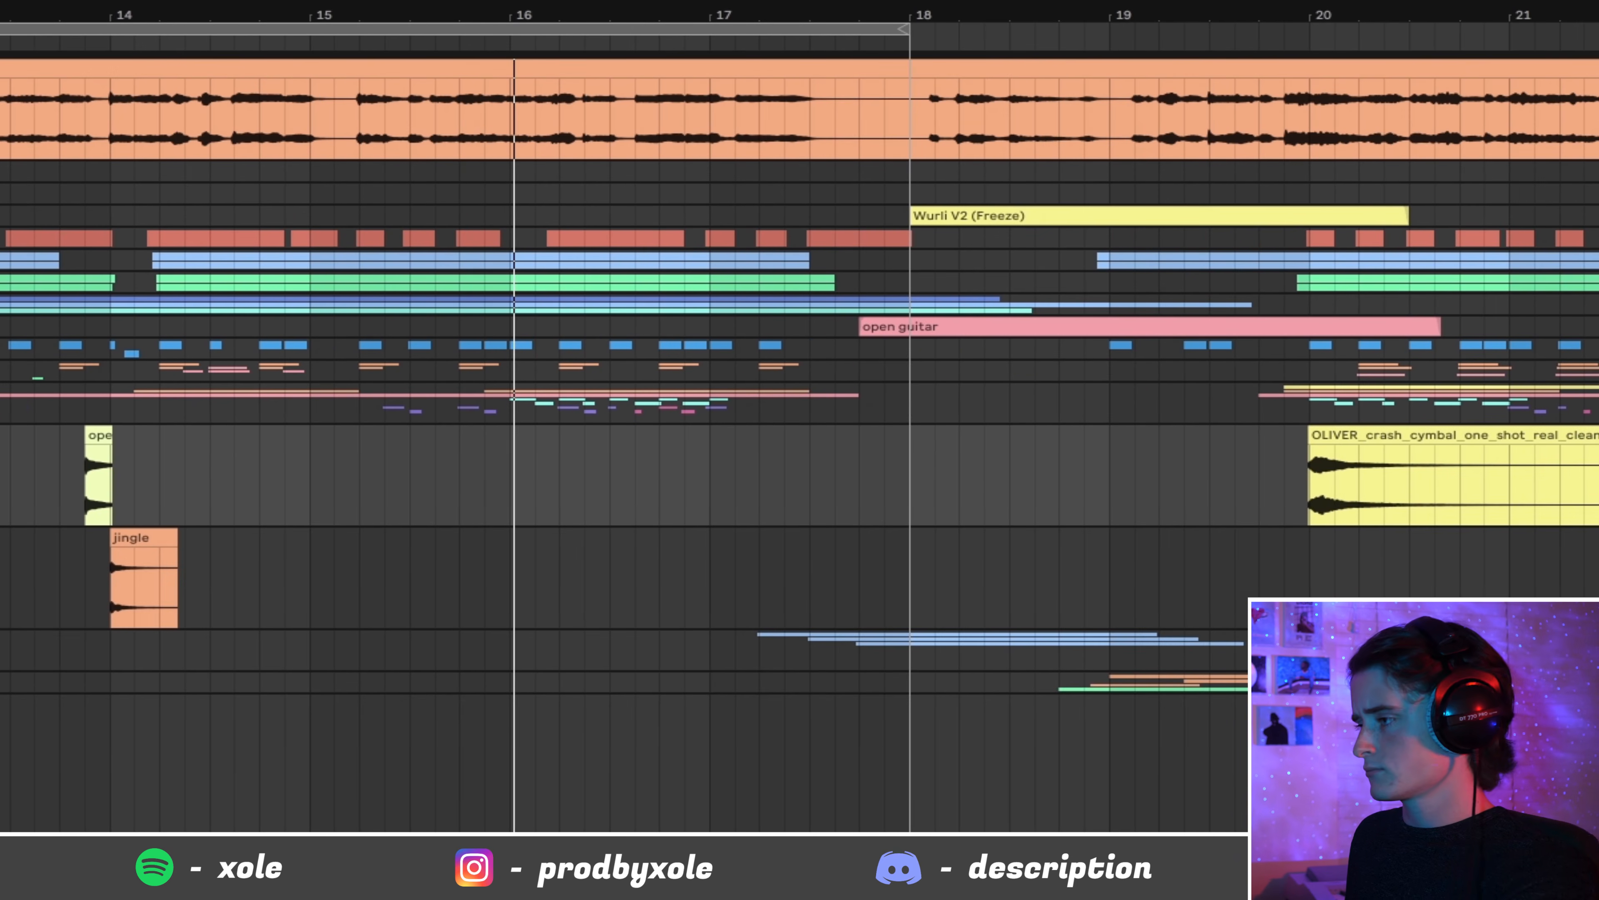
pyautogui.hotkey('ctrl', 'l')
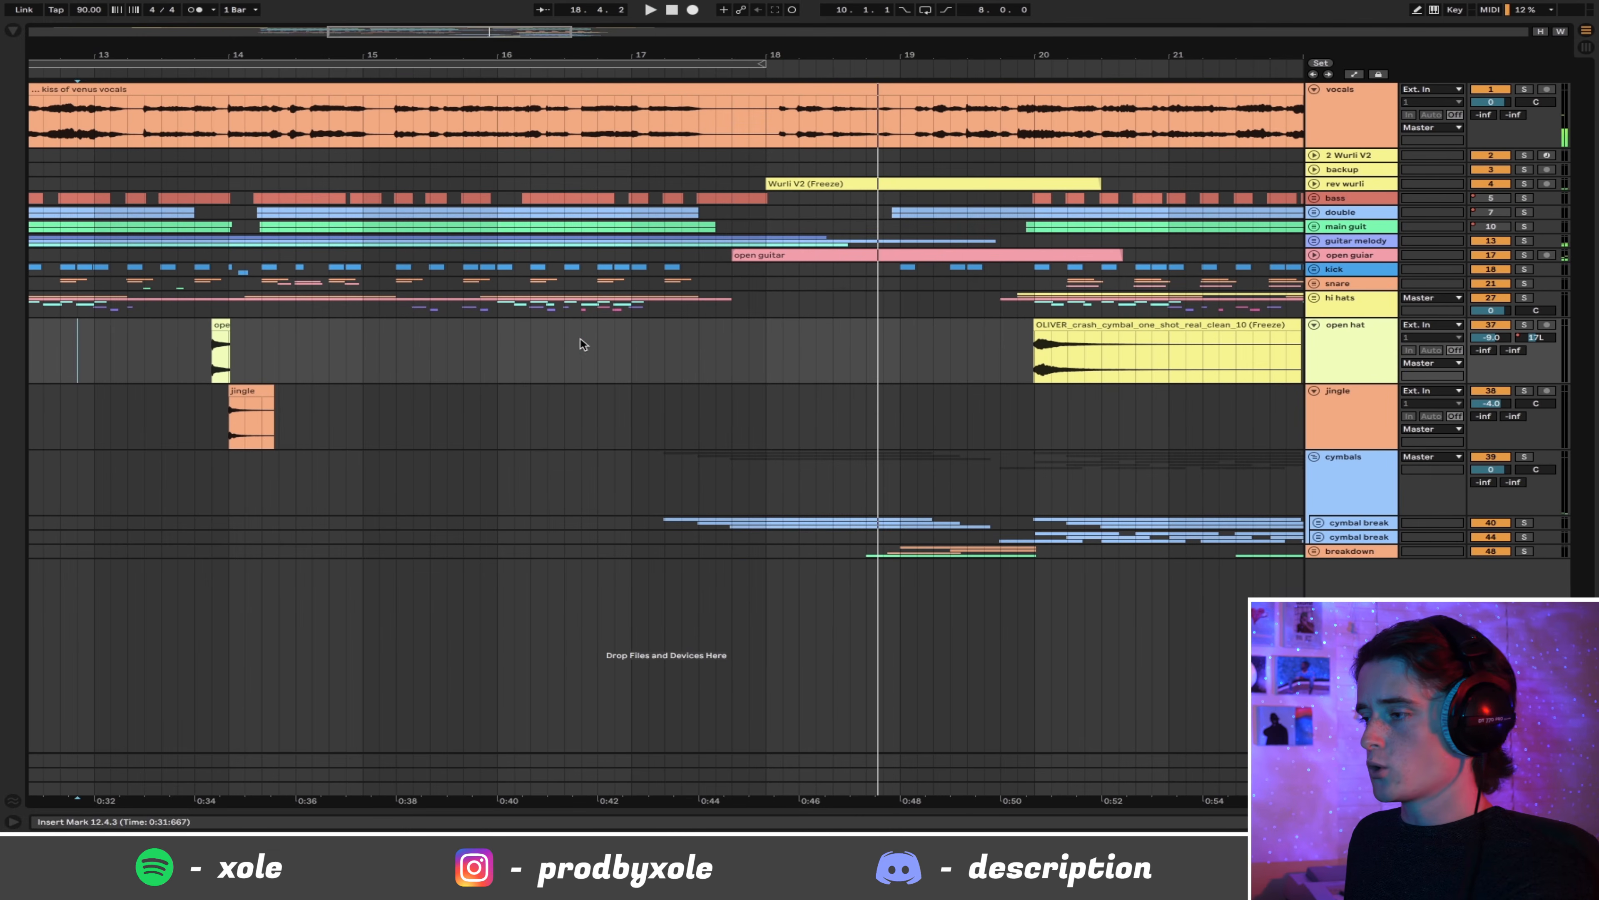
pyautogui.press('space')
# Step: Place the insert mark at 16.3.1 and unfold the cymbal break group to examine its three crash layers
pyautogui.moveTo(580, 343); pyautogui.dragTo(918, 536)
pyautogui.click(564, 358)
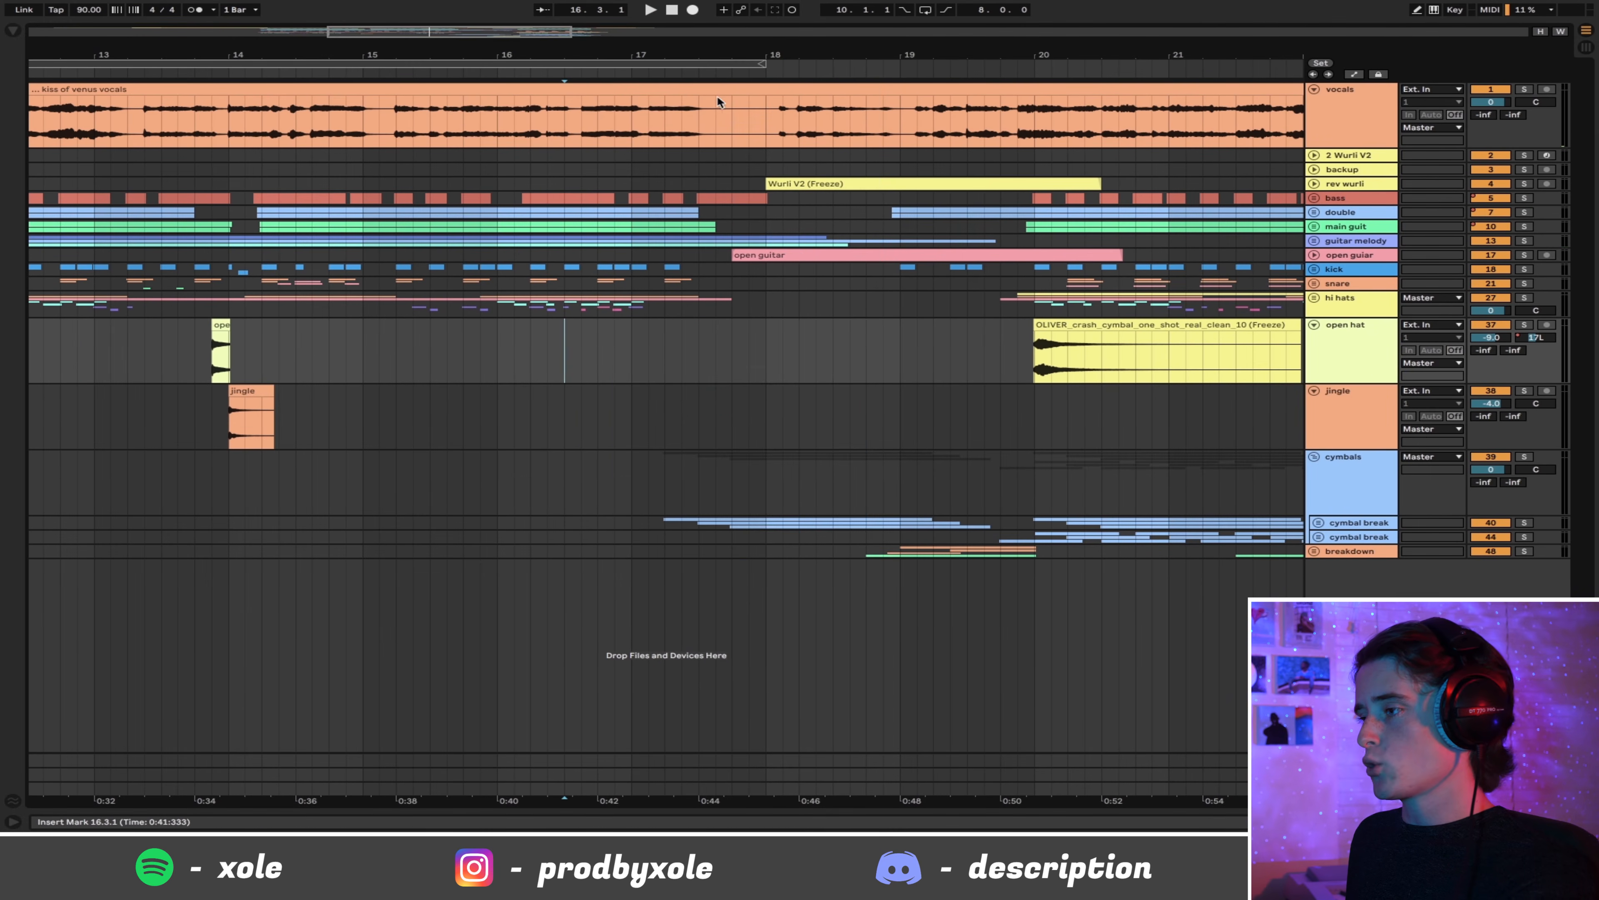
pyautogui.moveTo(727, 59); pyautogui.dragTo(727, 88)
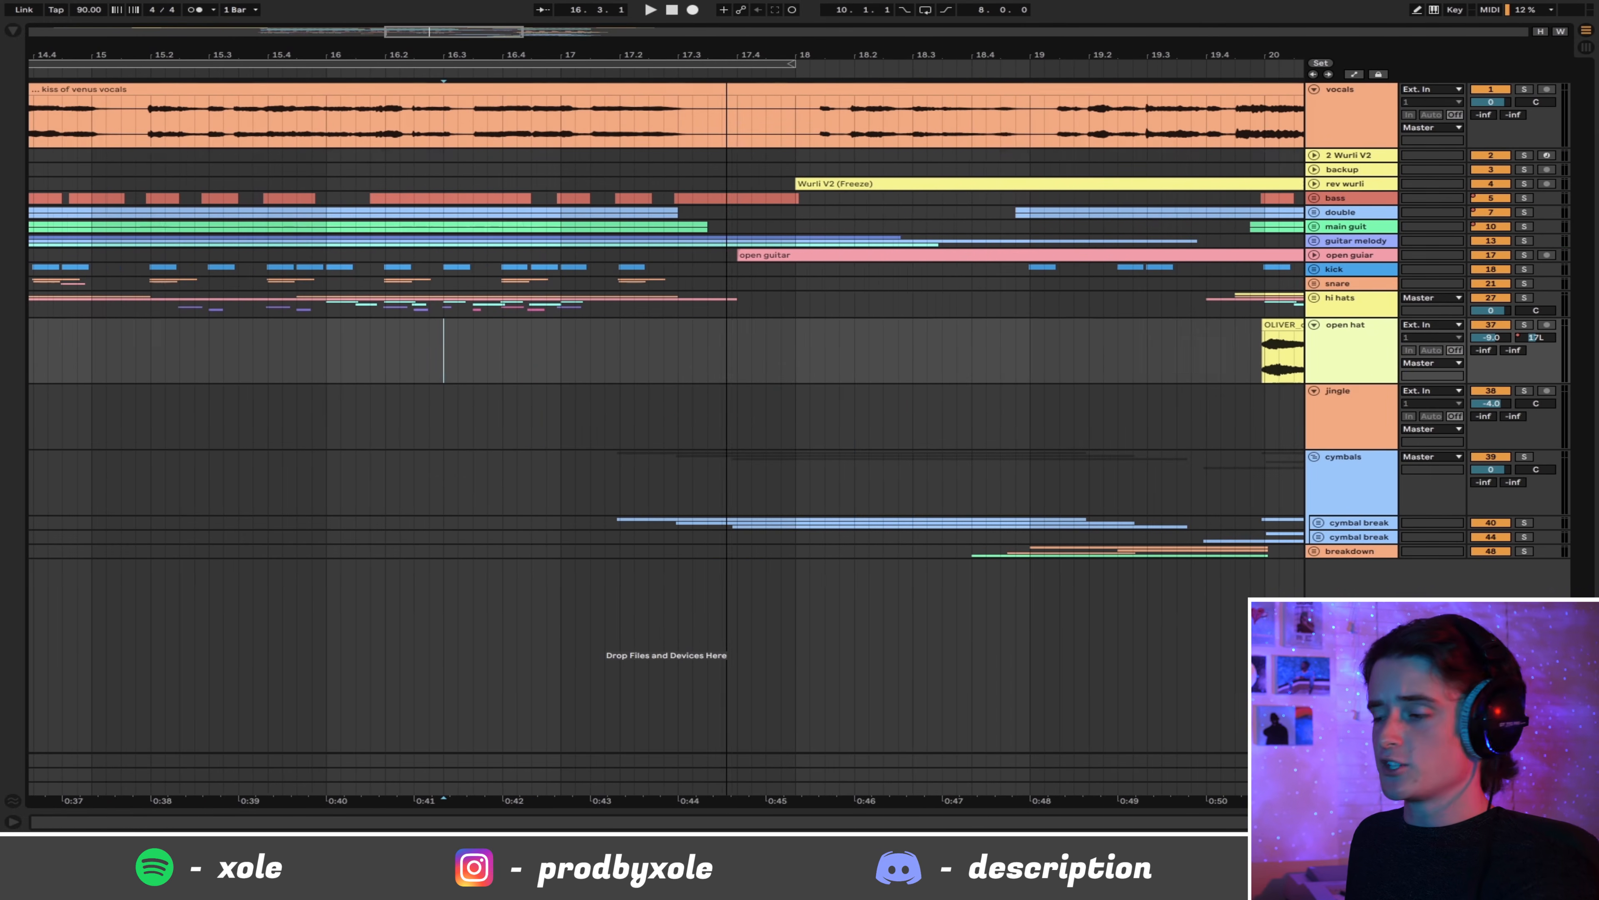
pyautogui.click(1318, 522)
pyautogui.scroll(-3, 536, 534)
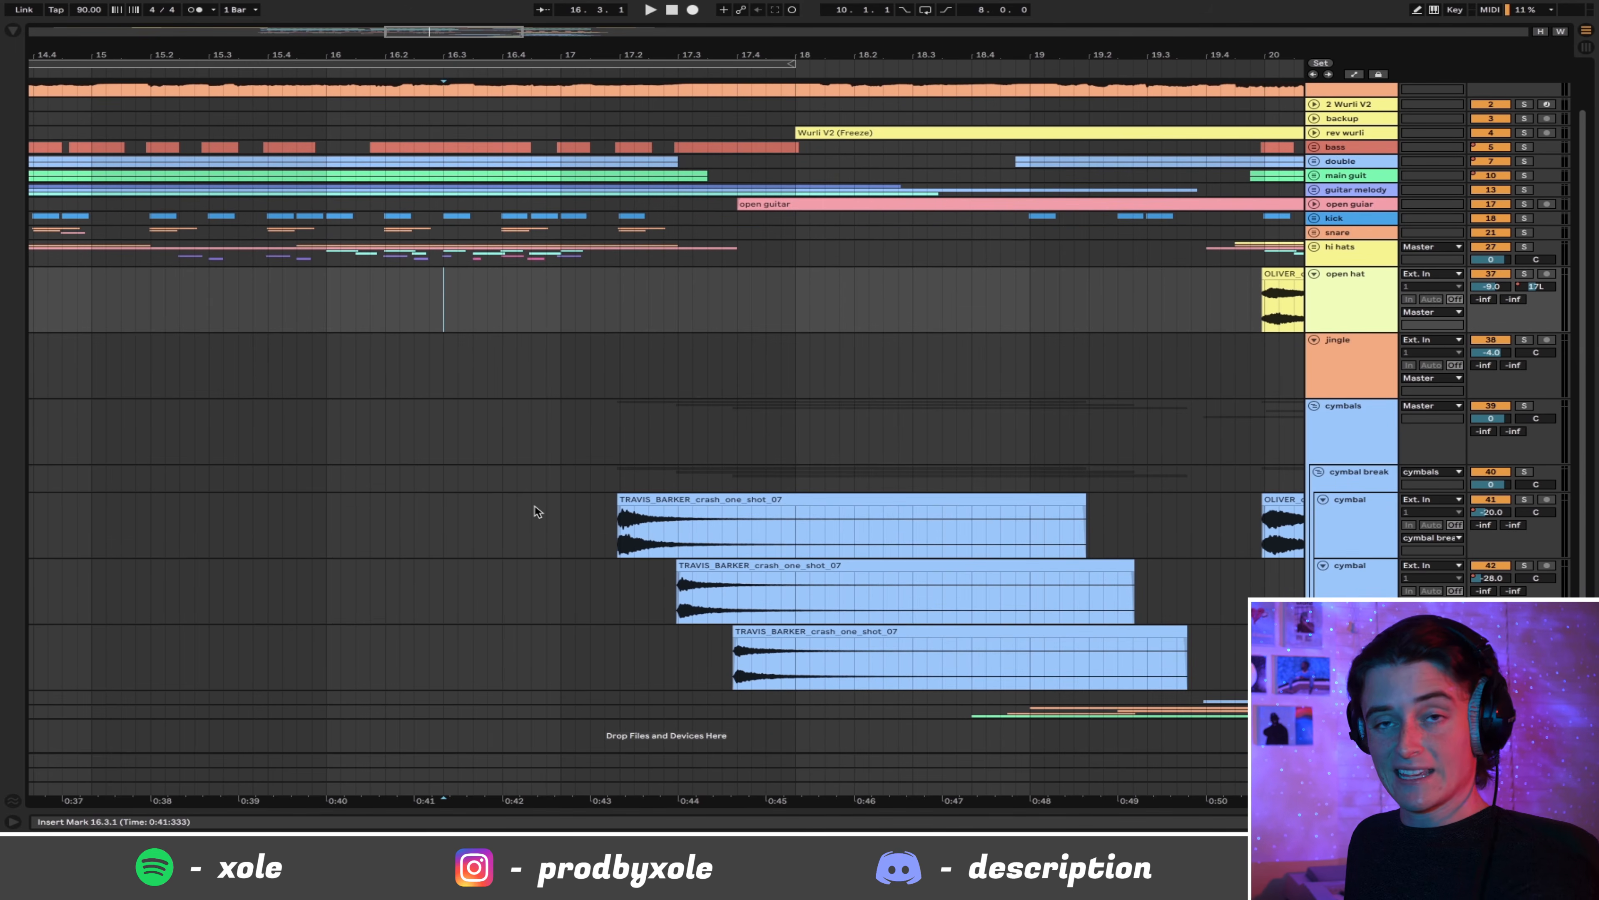
pyautogui.click(536, 512)
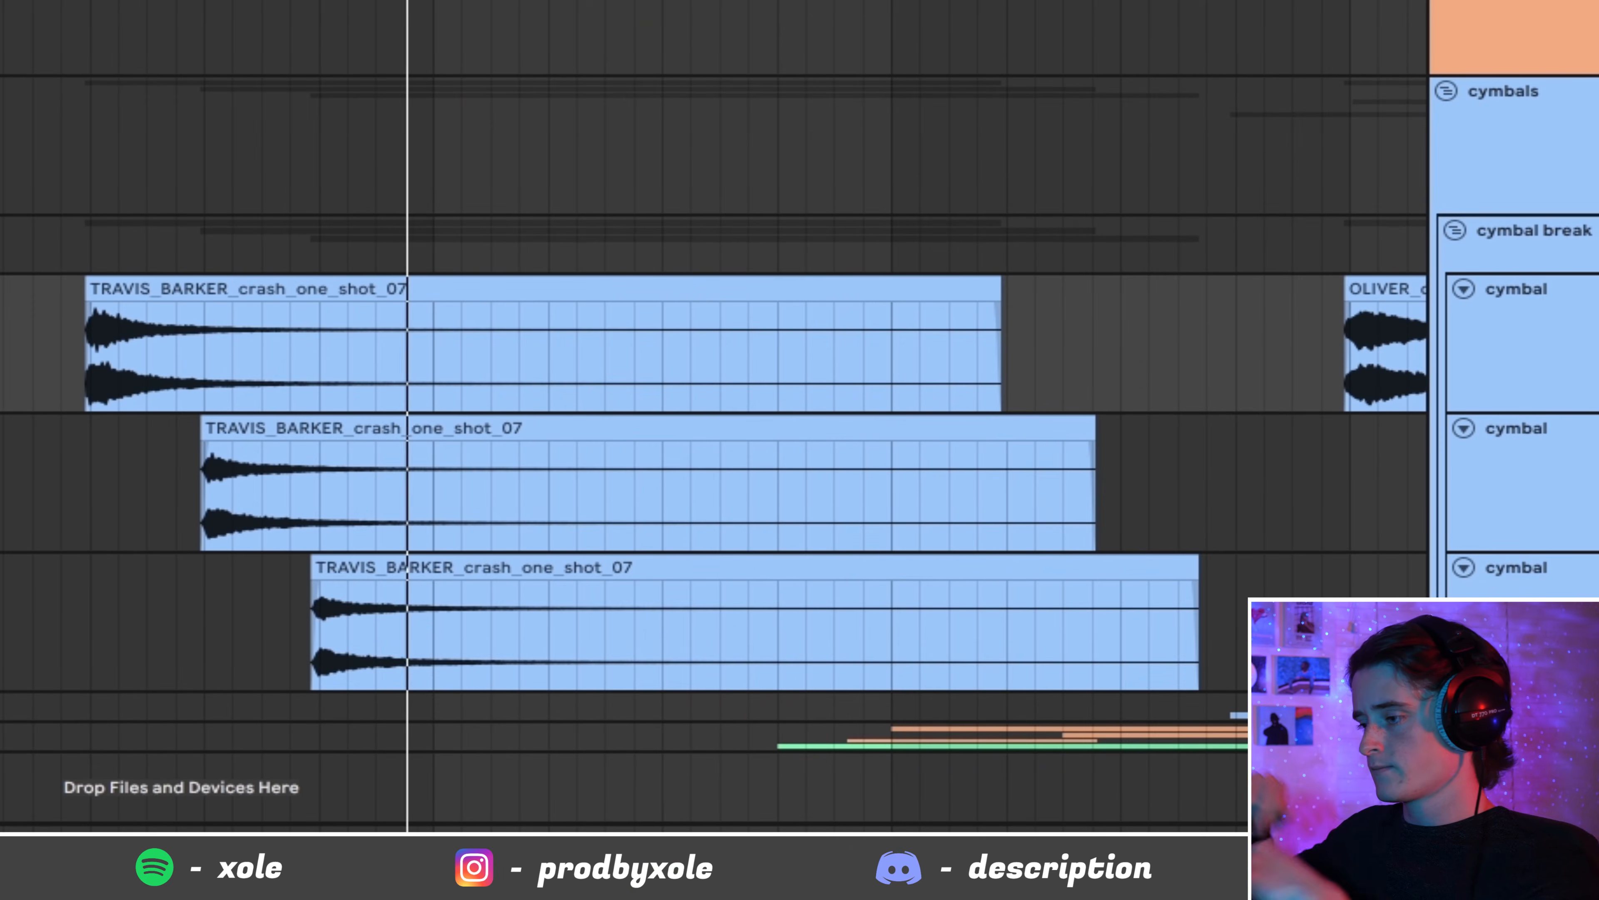
# Step: Highlight the three TRAVIS_BARKER_crash_one_shot_07 clips and play the soloed cymbals from 17.1.2
pyautogui.moveTo(60, 347); pyautogui.dragTo(804, 645)
pyautogui.click(4, 325)
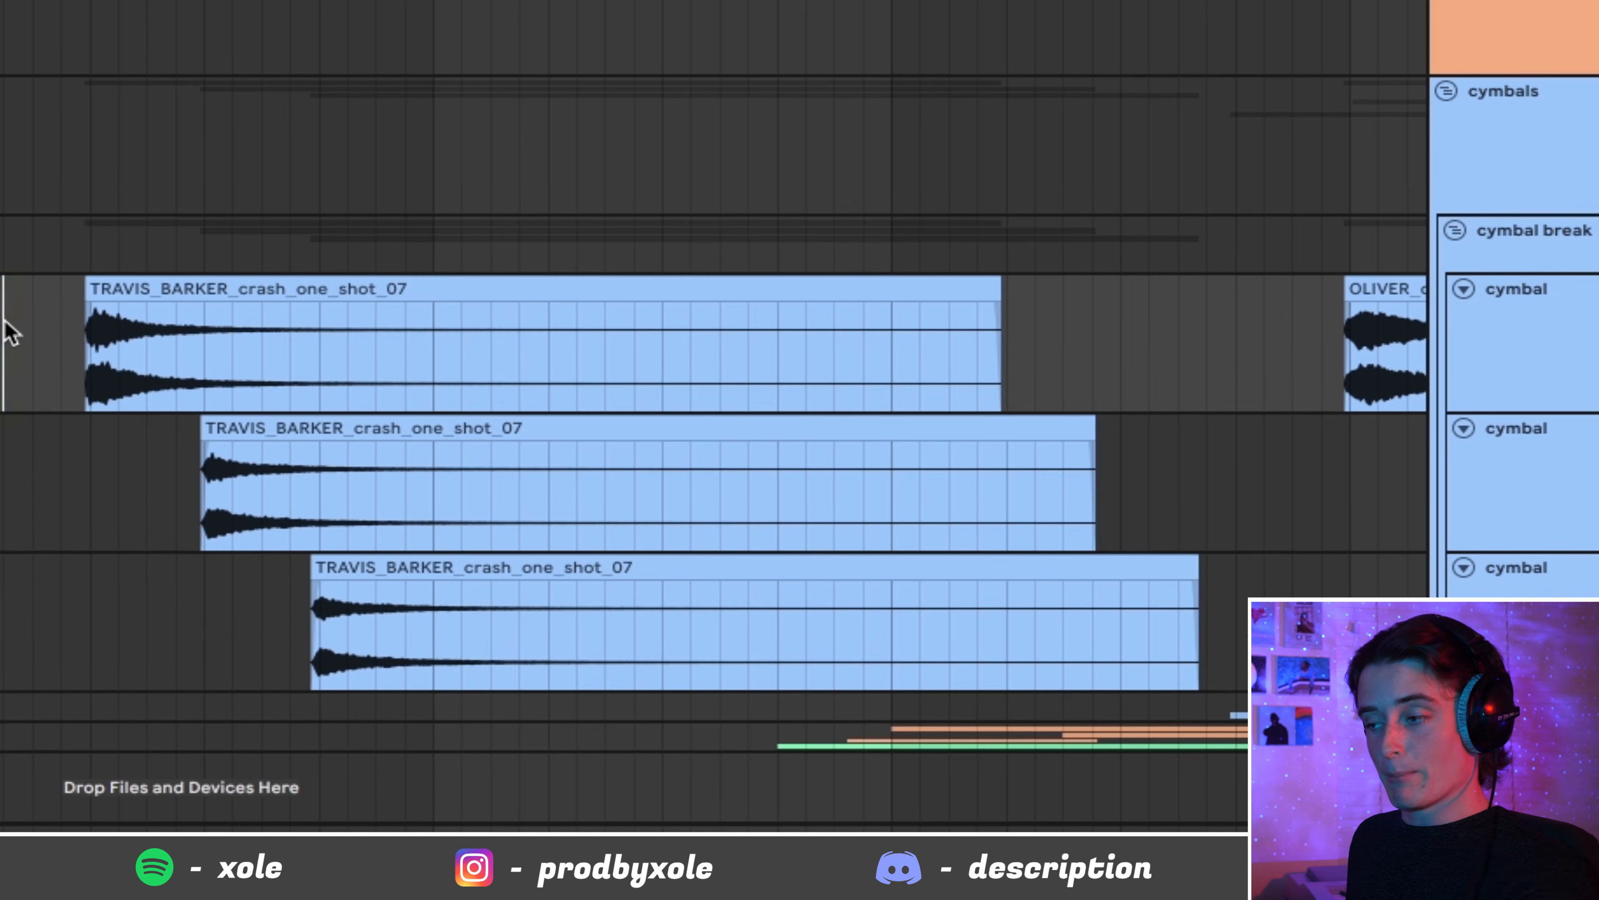
pyautogui.press('space')
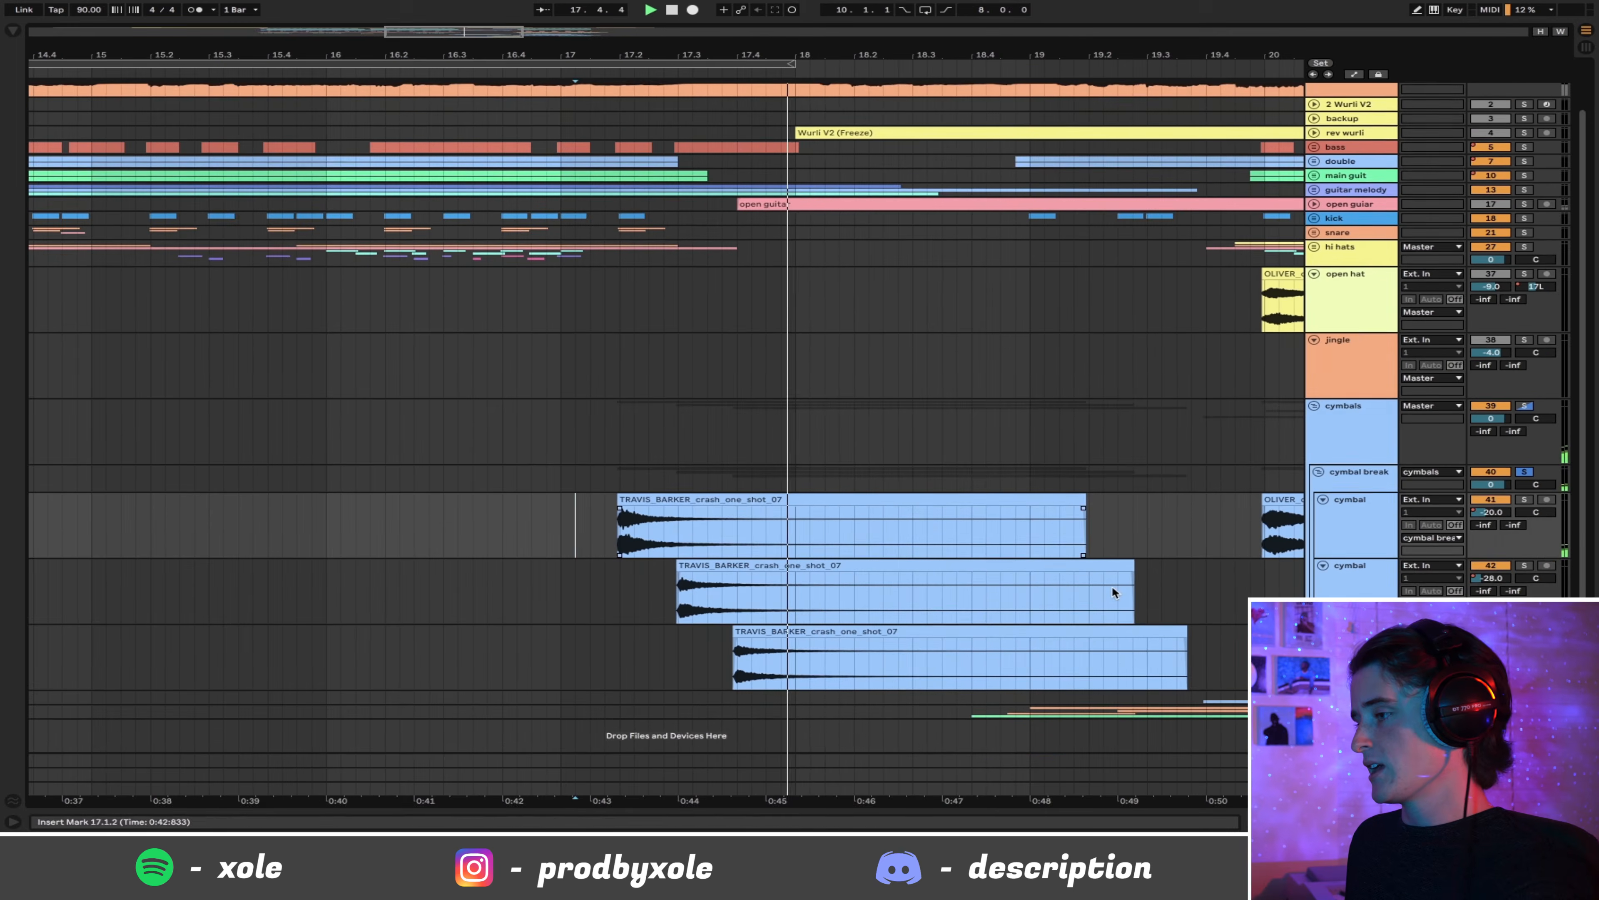
# Step: Unsolo the cymbals and play the cymbal layers in the full mix from 17.3.3
pyautogui.scroll(2, 1032, 543)
pyautogui.press('space')
pyautogui.click(297, 466)
pyautogui.click(1529, 526)
pyautogui.press('space')
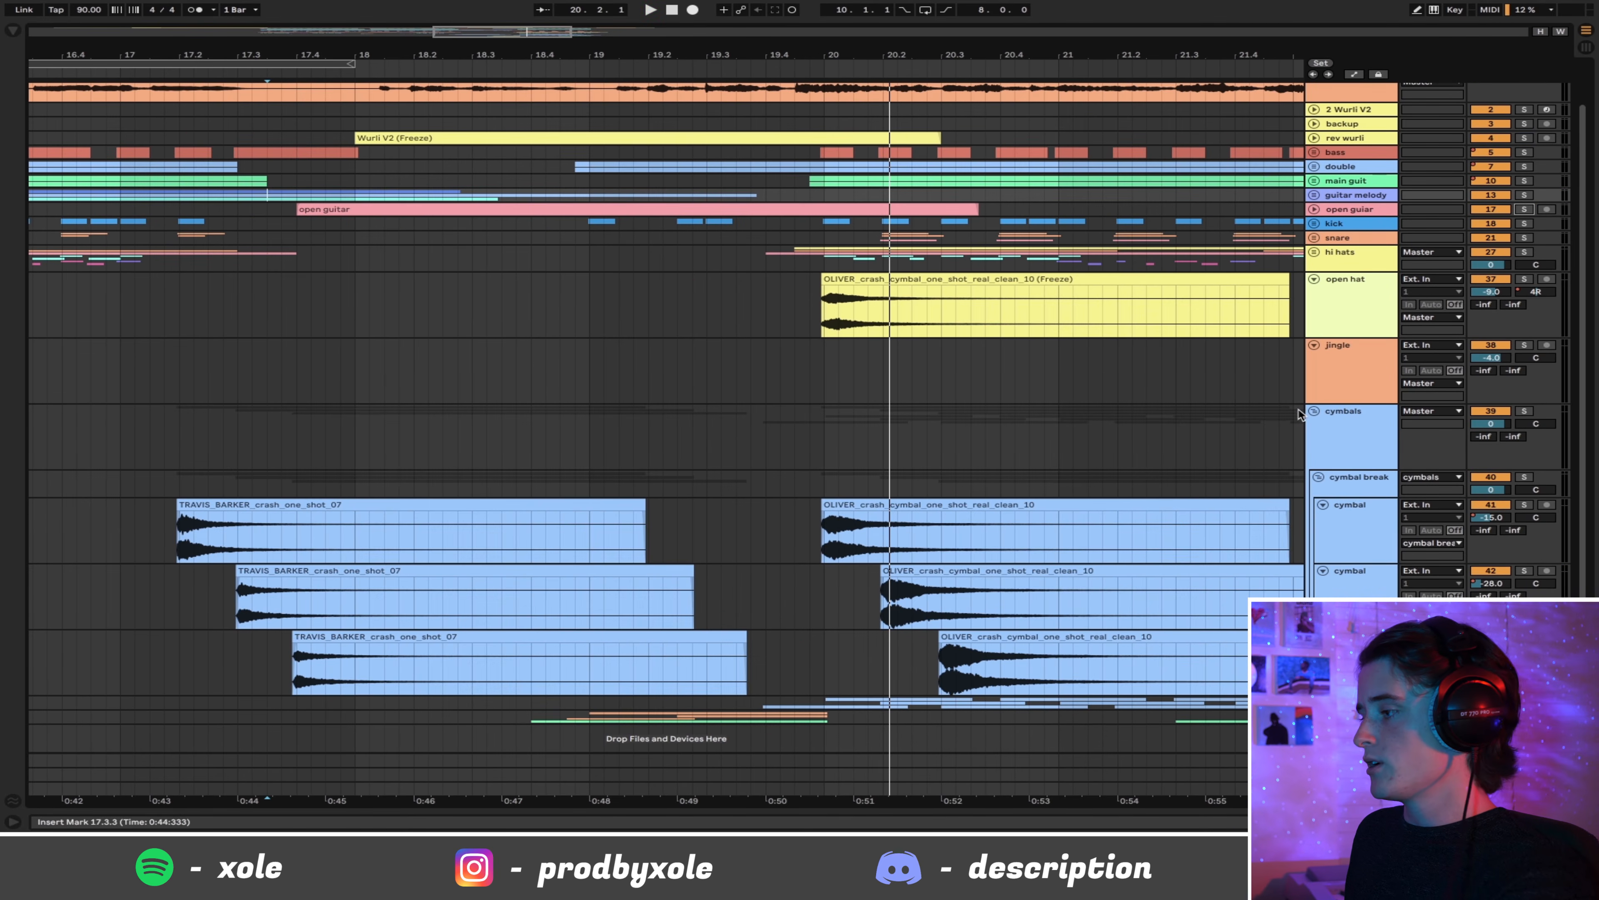
# Step: Fold the cymbals group and audition the unfolded, soloed breakdown group from just before its first riser
pyautogui.click(1315, 409)
pyautogui.click(781, 334)
pyautogui.press('space')
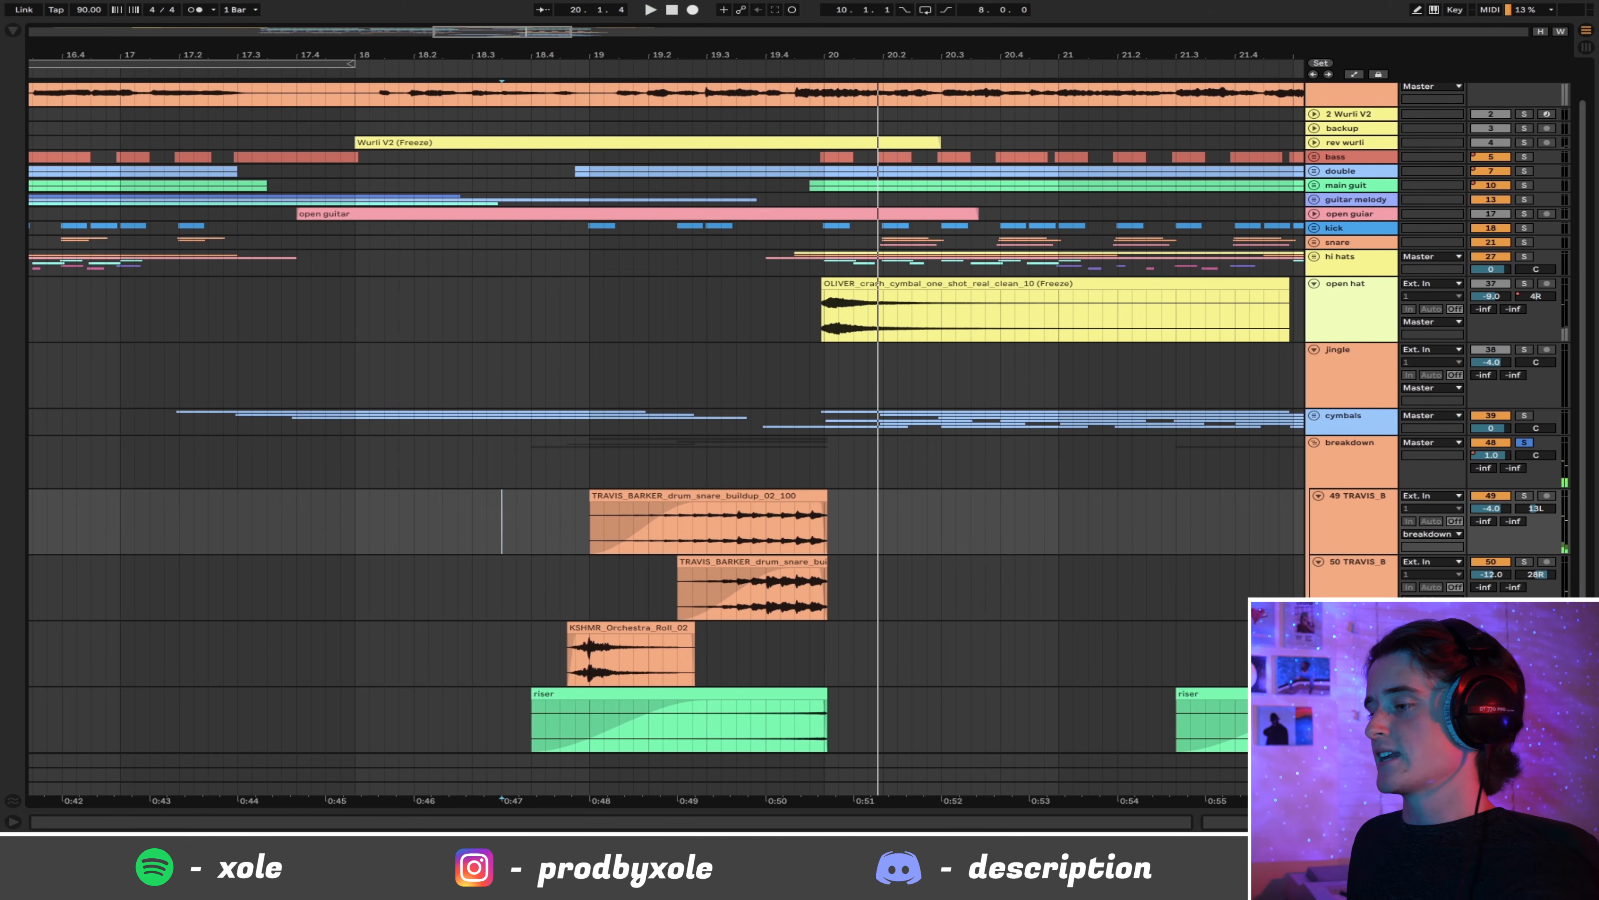
# Step: Select the KSHMR_Orchestra_Roll_02 clip and replay the soloed breakdown layers
pyautogui.press('space')
pyautogui.click(634, 627)
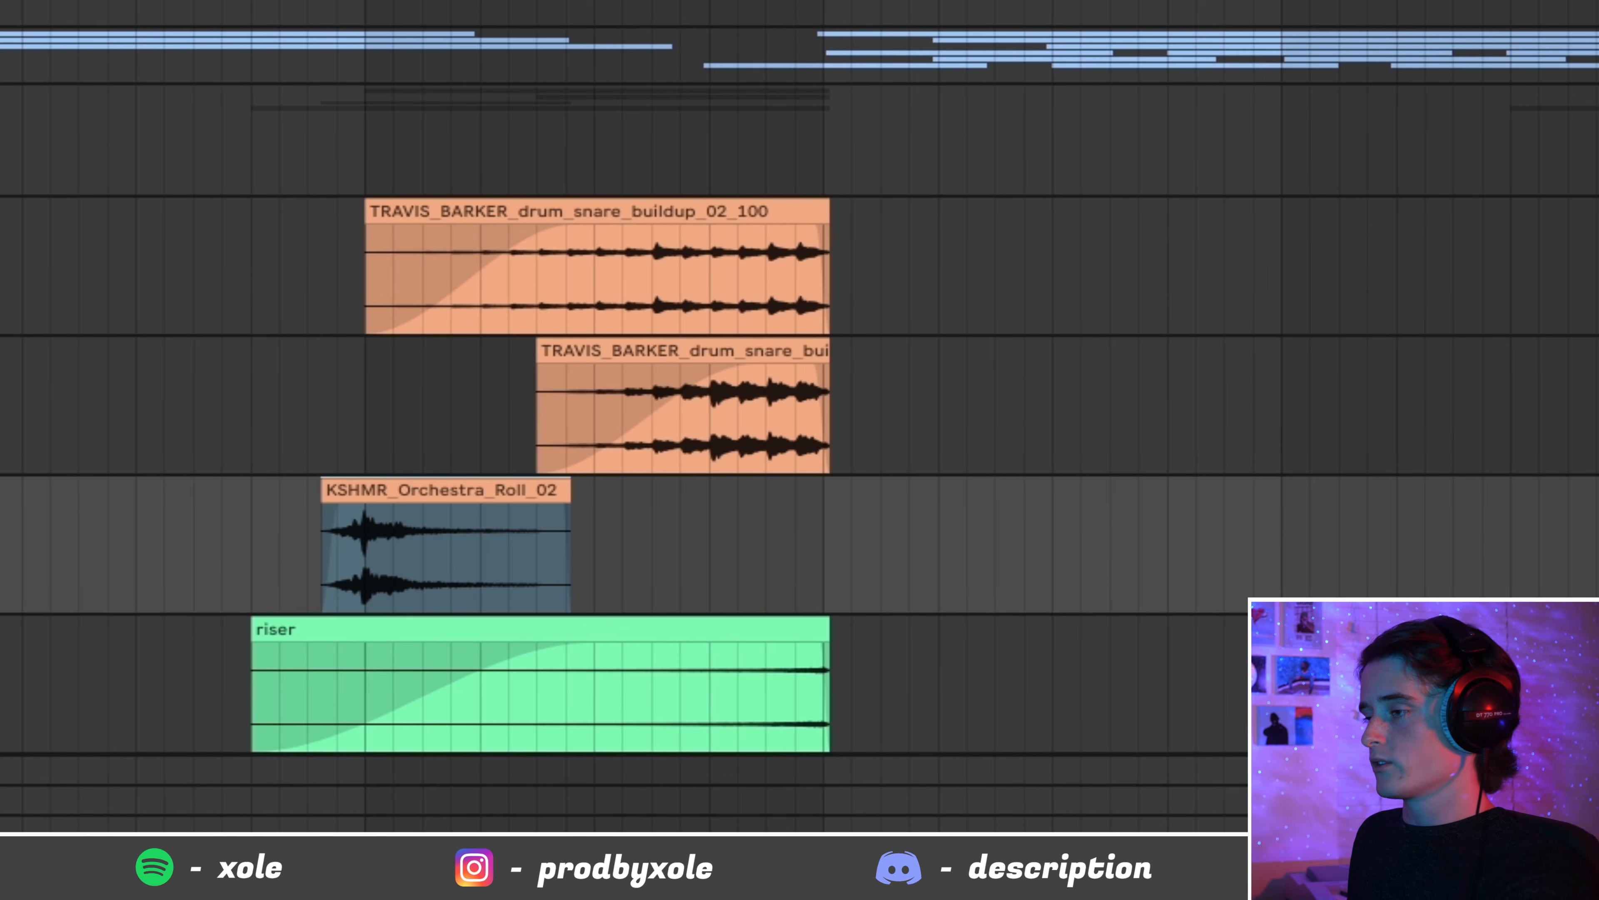
pyautogui.press('space')
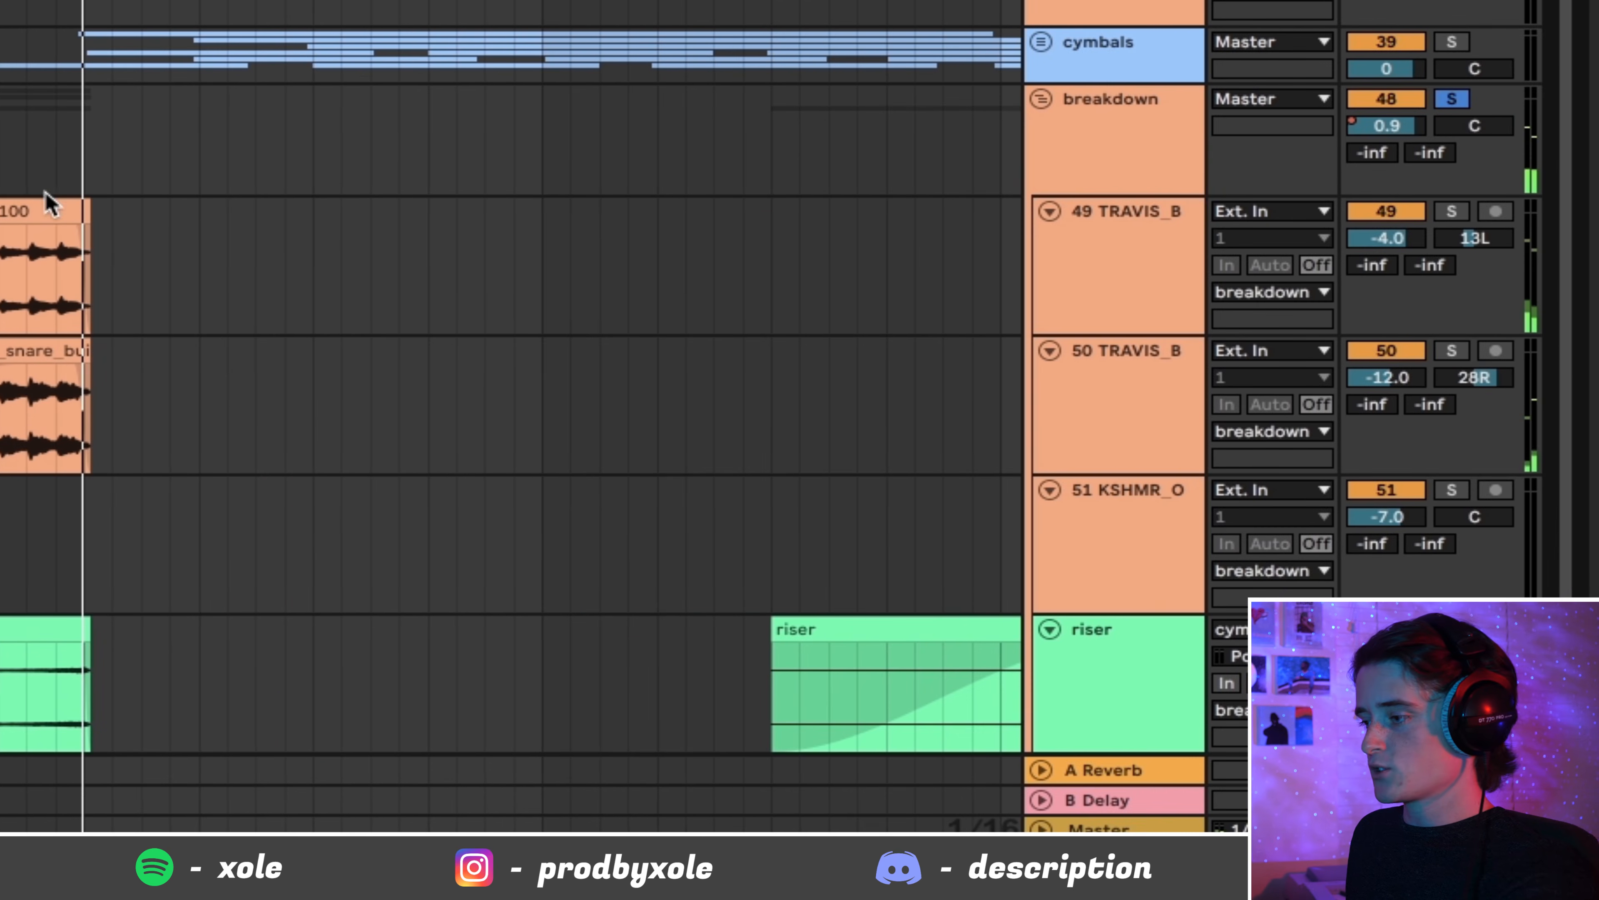
# Step: Select the TRAVIS_BARKER snare buildup clips in turn, and unsolo the breakdown group
pyautogui.click(624, 205)
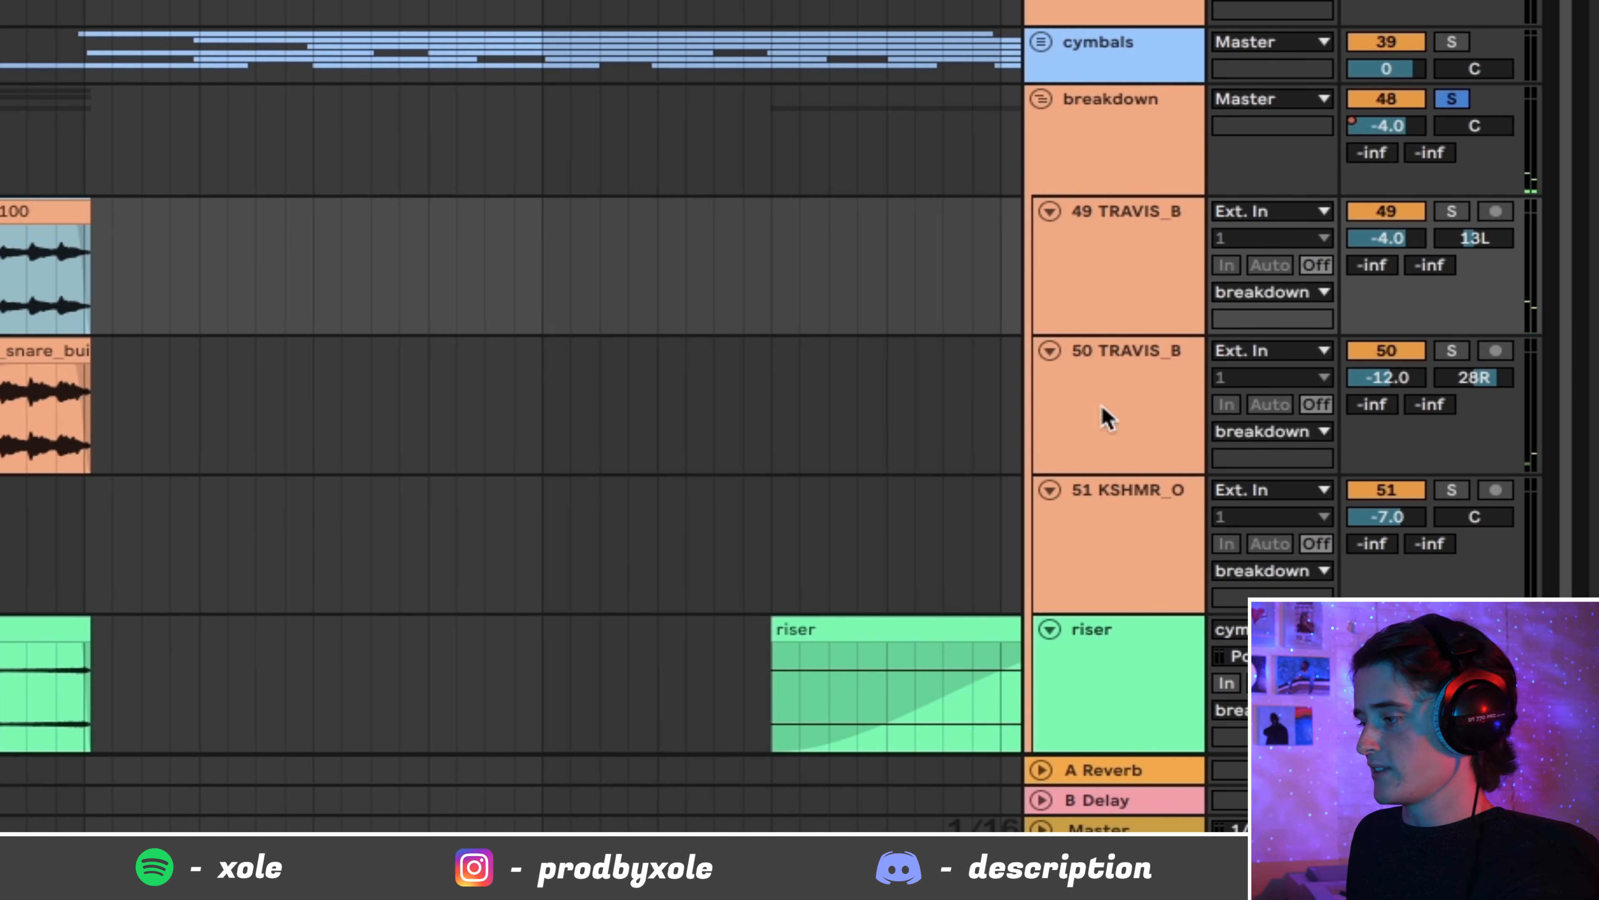
pyautogui.click(6, 350)
pyautogui.click(1111, 99)
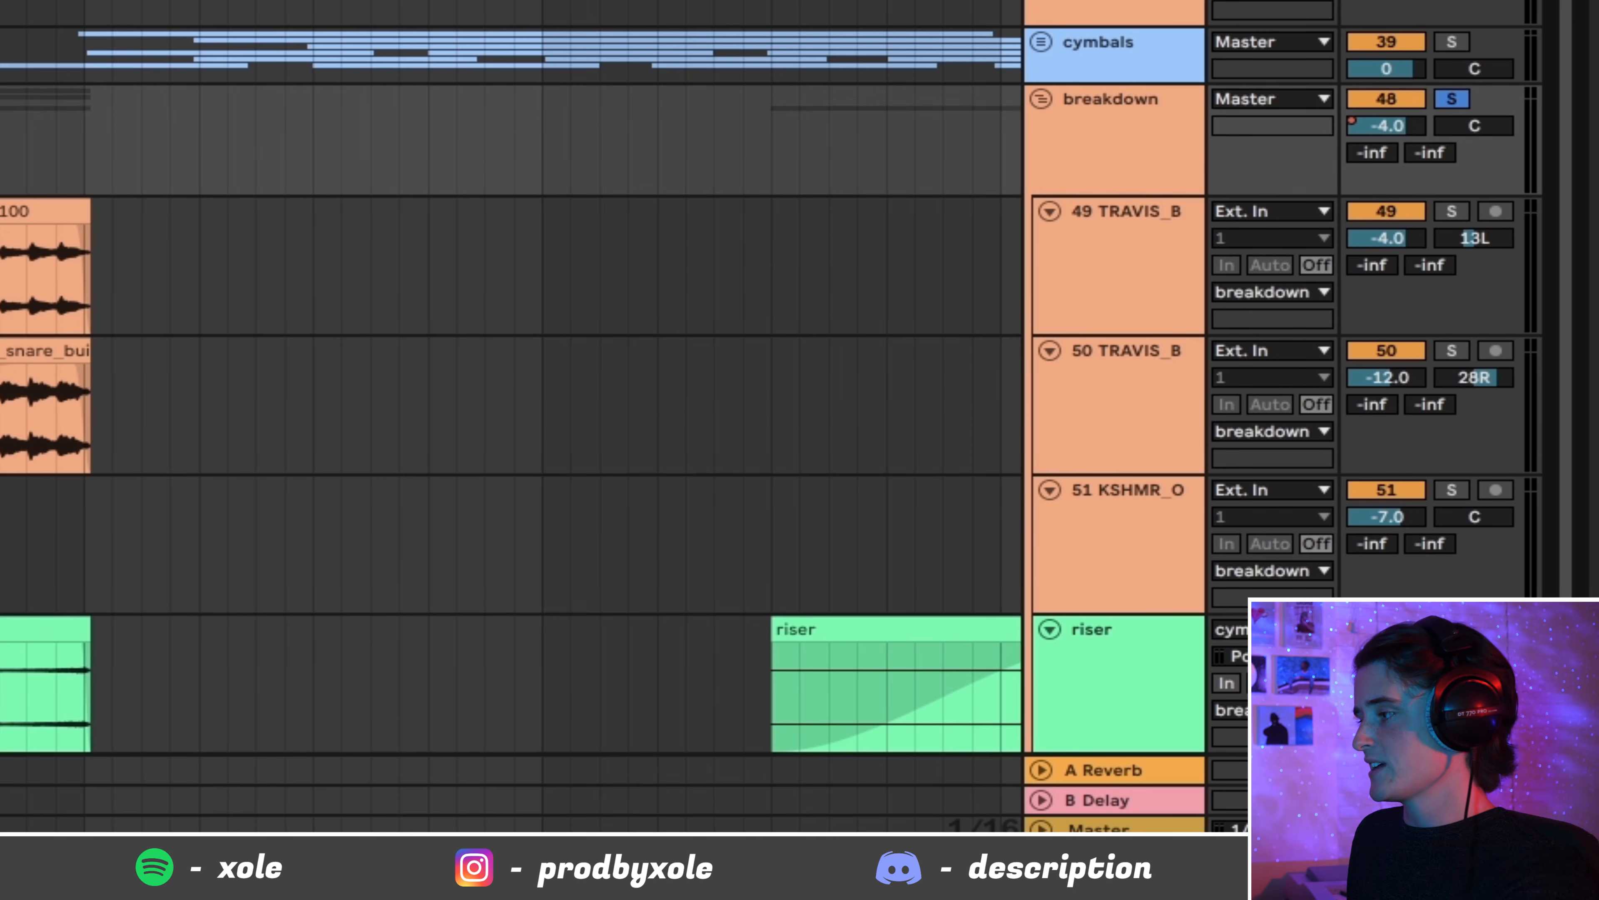
pyautogui.click(1452, 99)
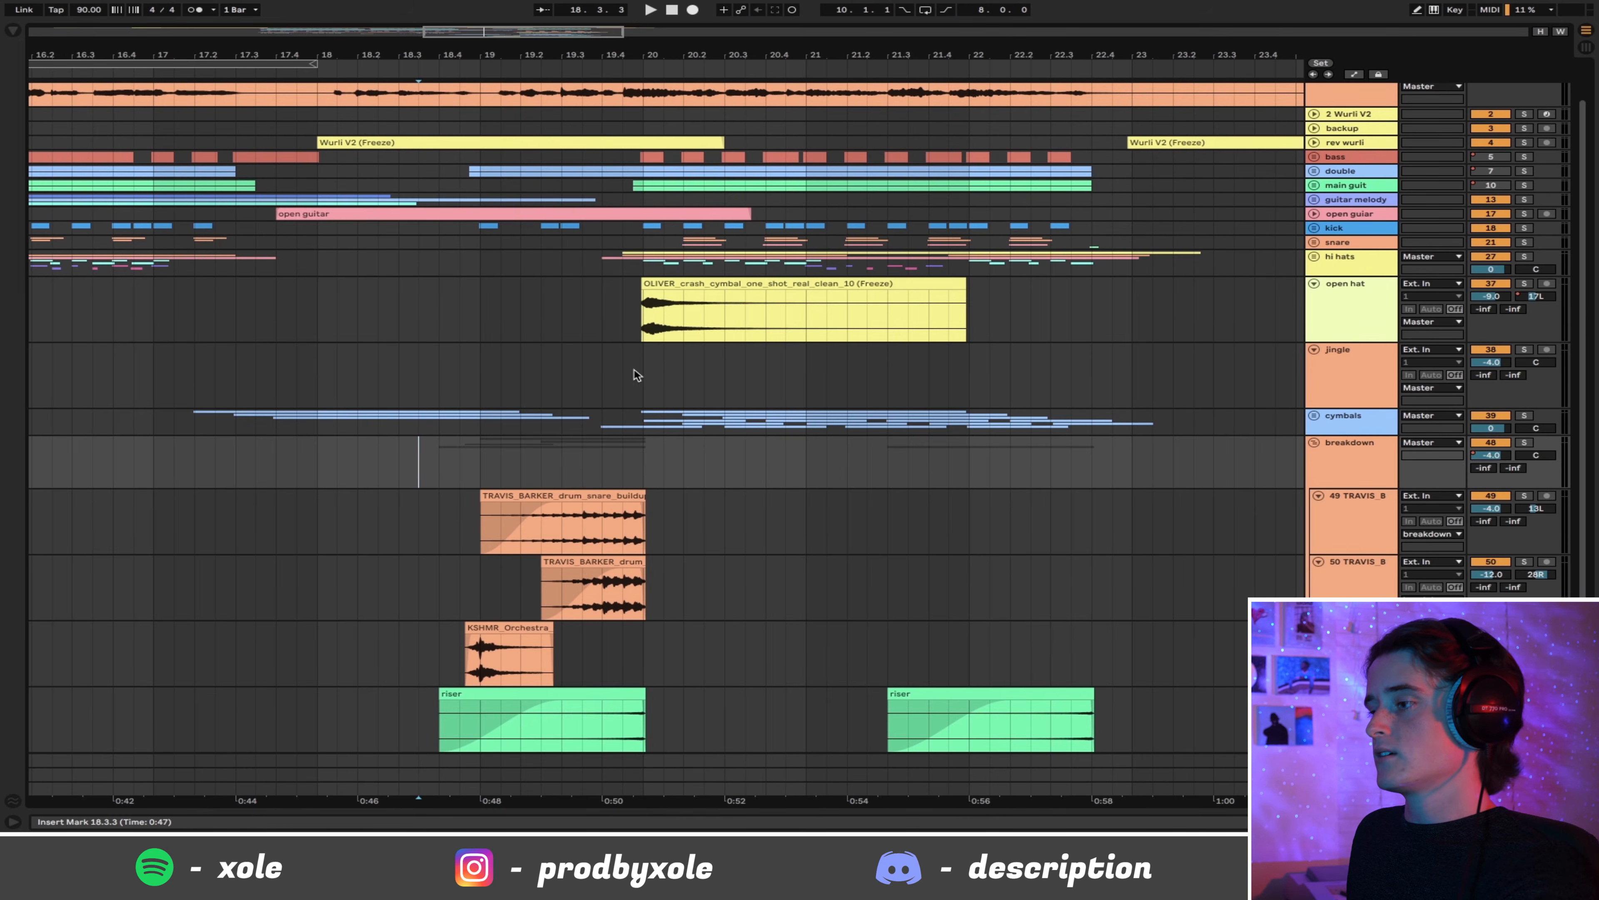
# Step: Highlight the section from 20.1.1 to 23.1.1 across the tracks, and play the full mix from 16.4.1
pyautogui.moveTo(636, 375); pyautogui.dragTo(1136, 124)
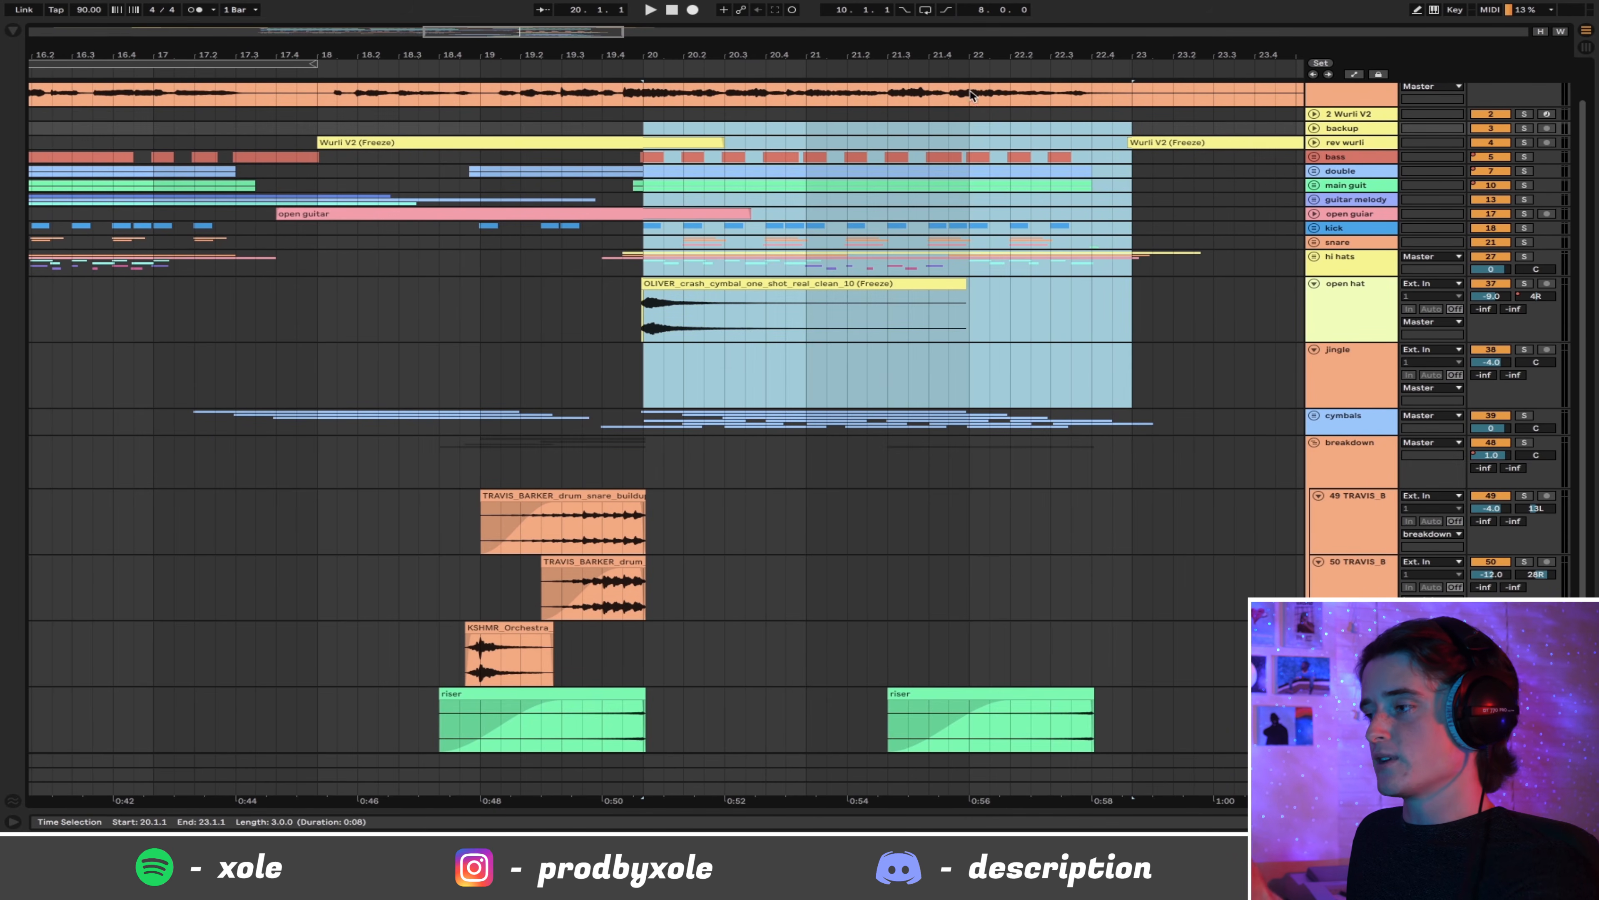
pyautogui.moveTo(870, 51); pyautogui.dragTo(894, 31)
pyautogui.moveTo(693, 378); pyautogui.dragTo(170, 141)
pyautogui.click(591, 461)
pyautogui.press('space')
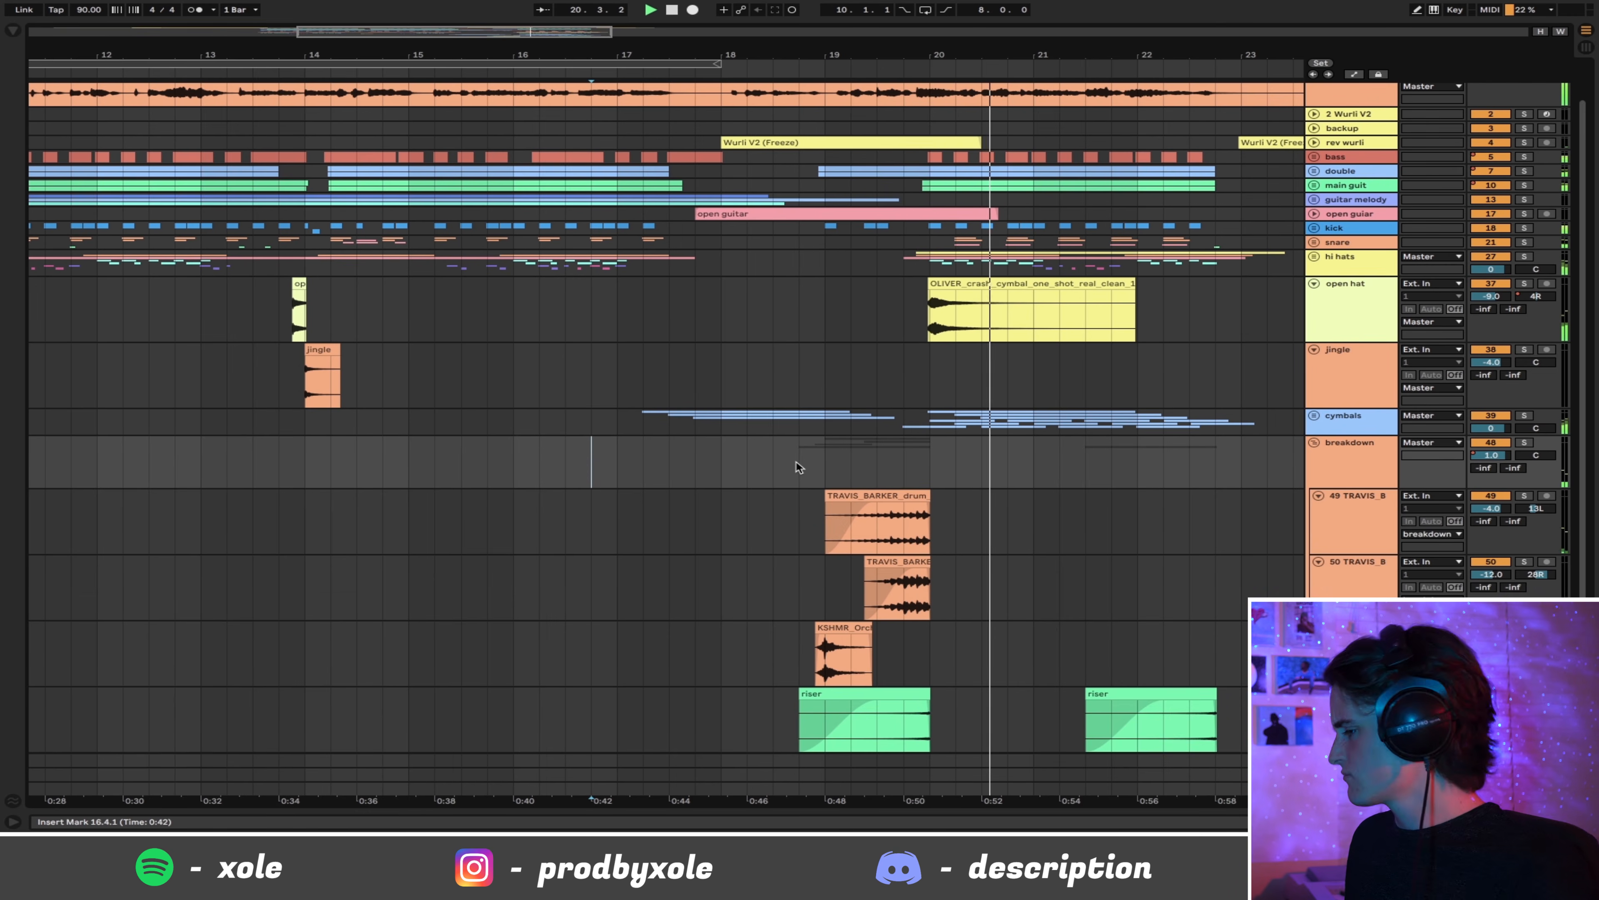
# Step: Expand the rev wurli track during playback to examine its clips at bars 18 and 23
pyautogui.scroll(-2, 1154, 492)
pyautogui.moveTo(1163, 55); pyautogui.dragTo(806, 54)
pyautogui.scroll(3, 1282, 177)
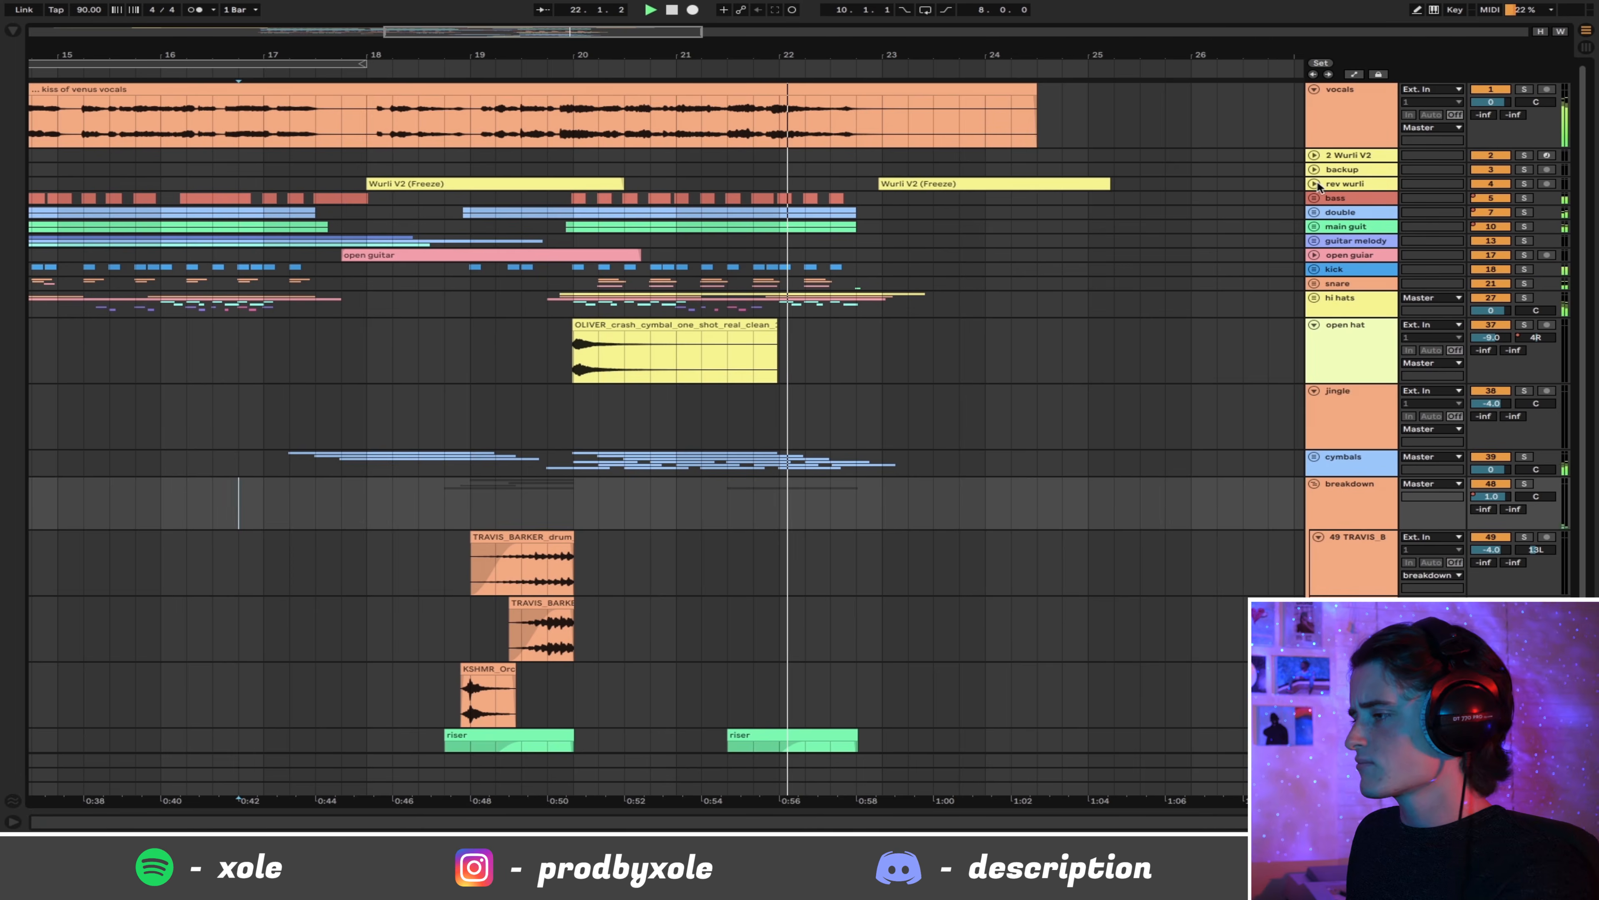
pyautogui.click(1314, 184)
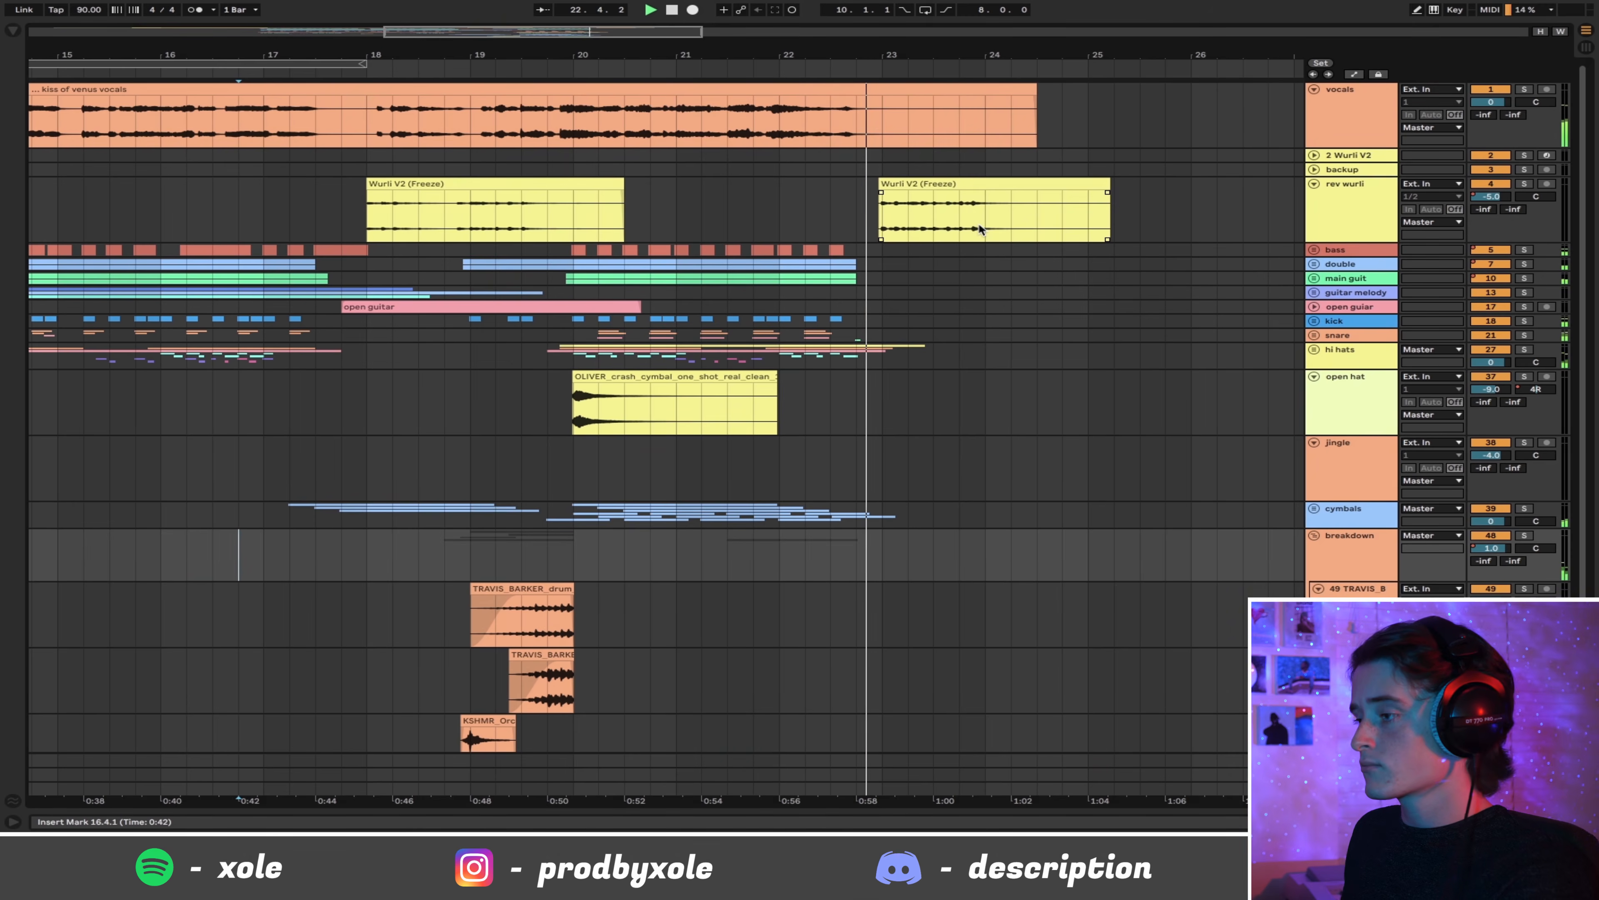